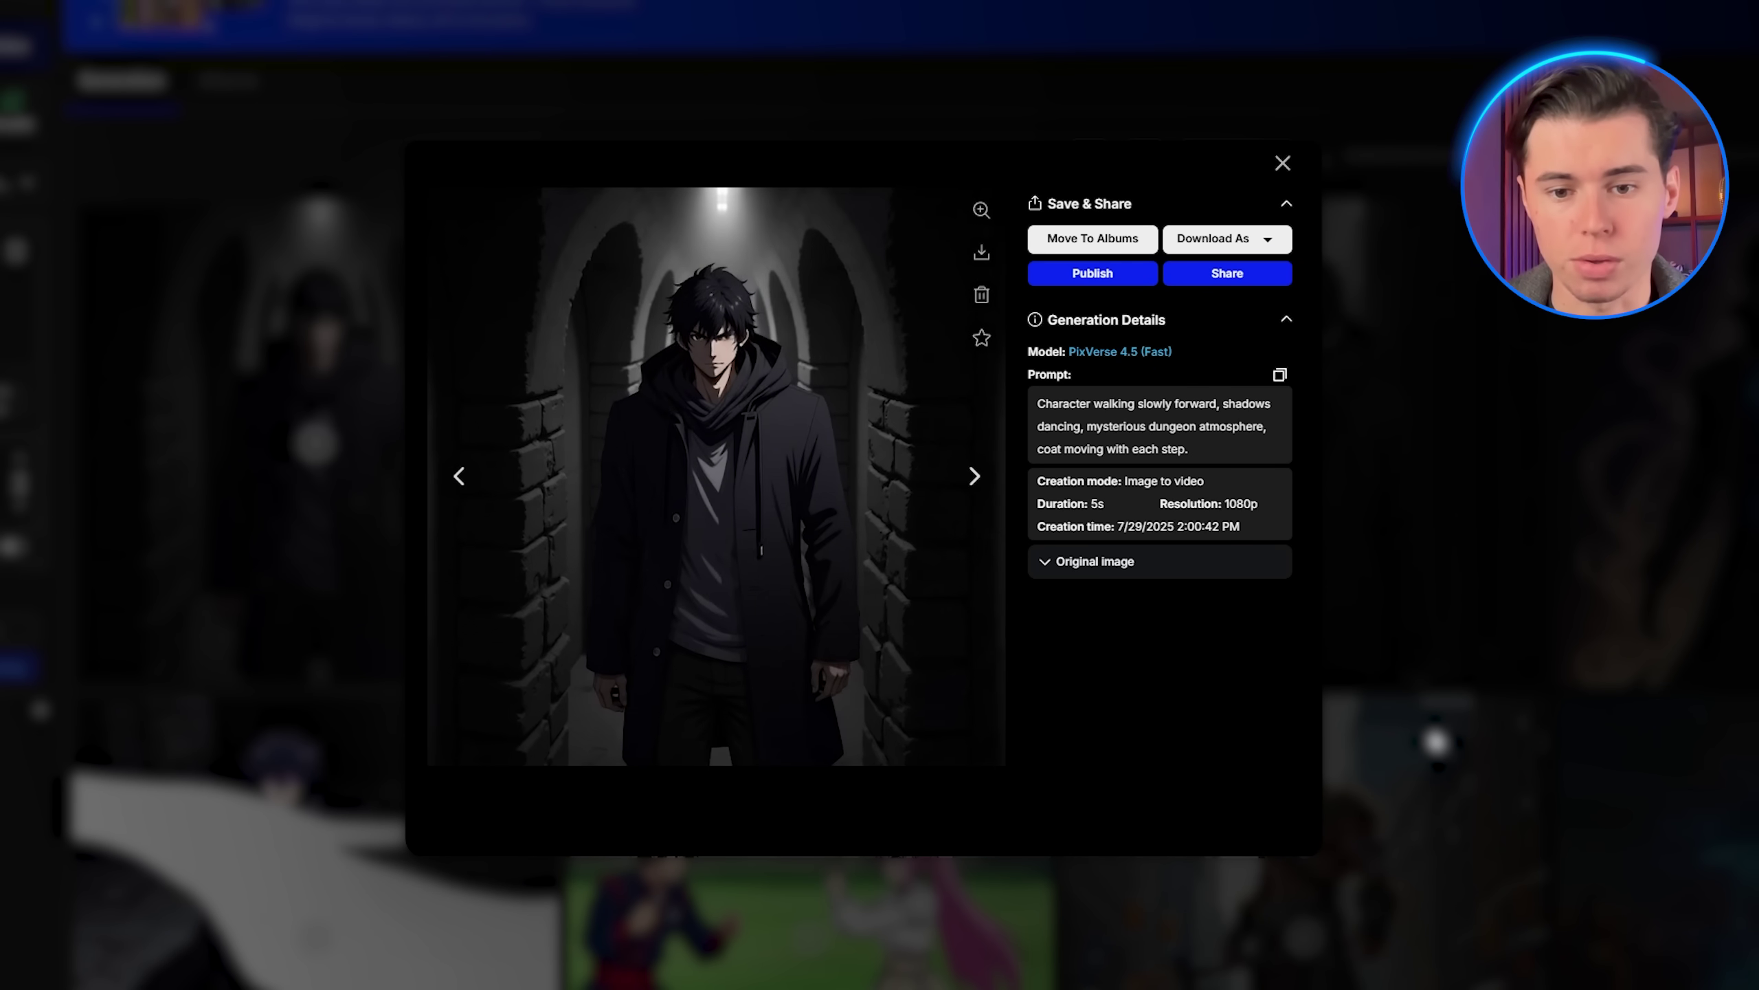
Step through the finished Kage clips, from the purple-energy clip on to the next one
key("Right")
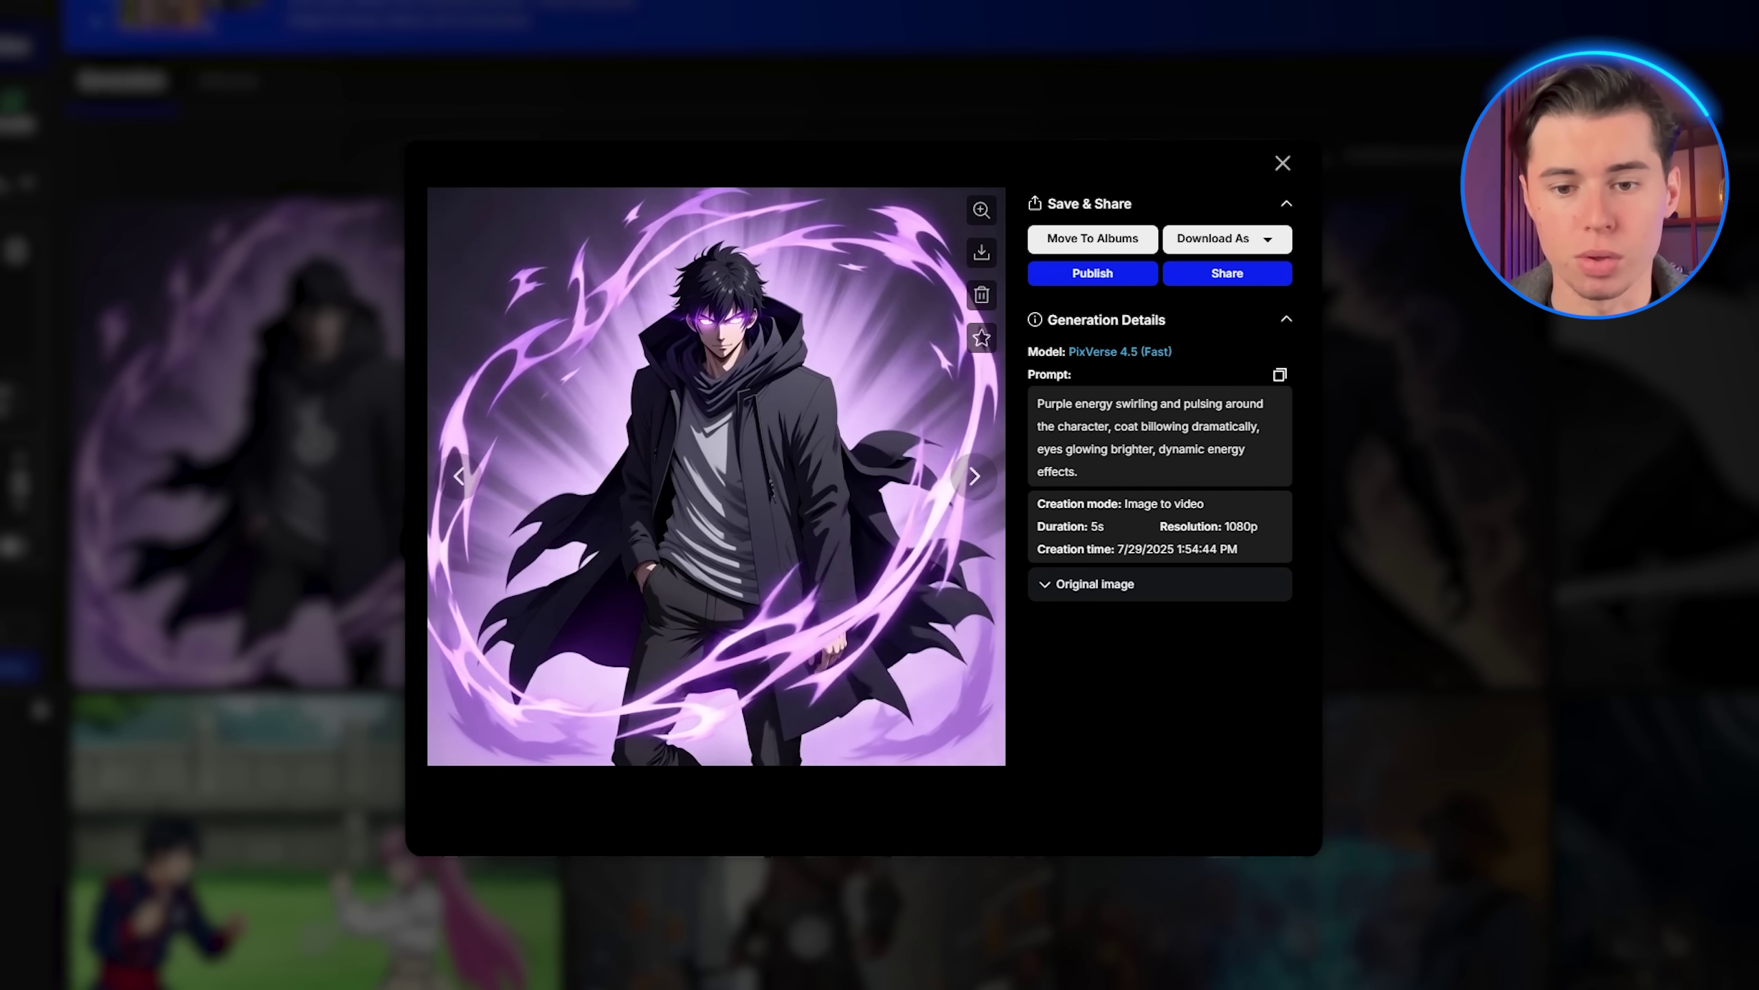
key("Right")
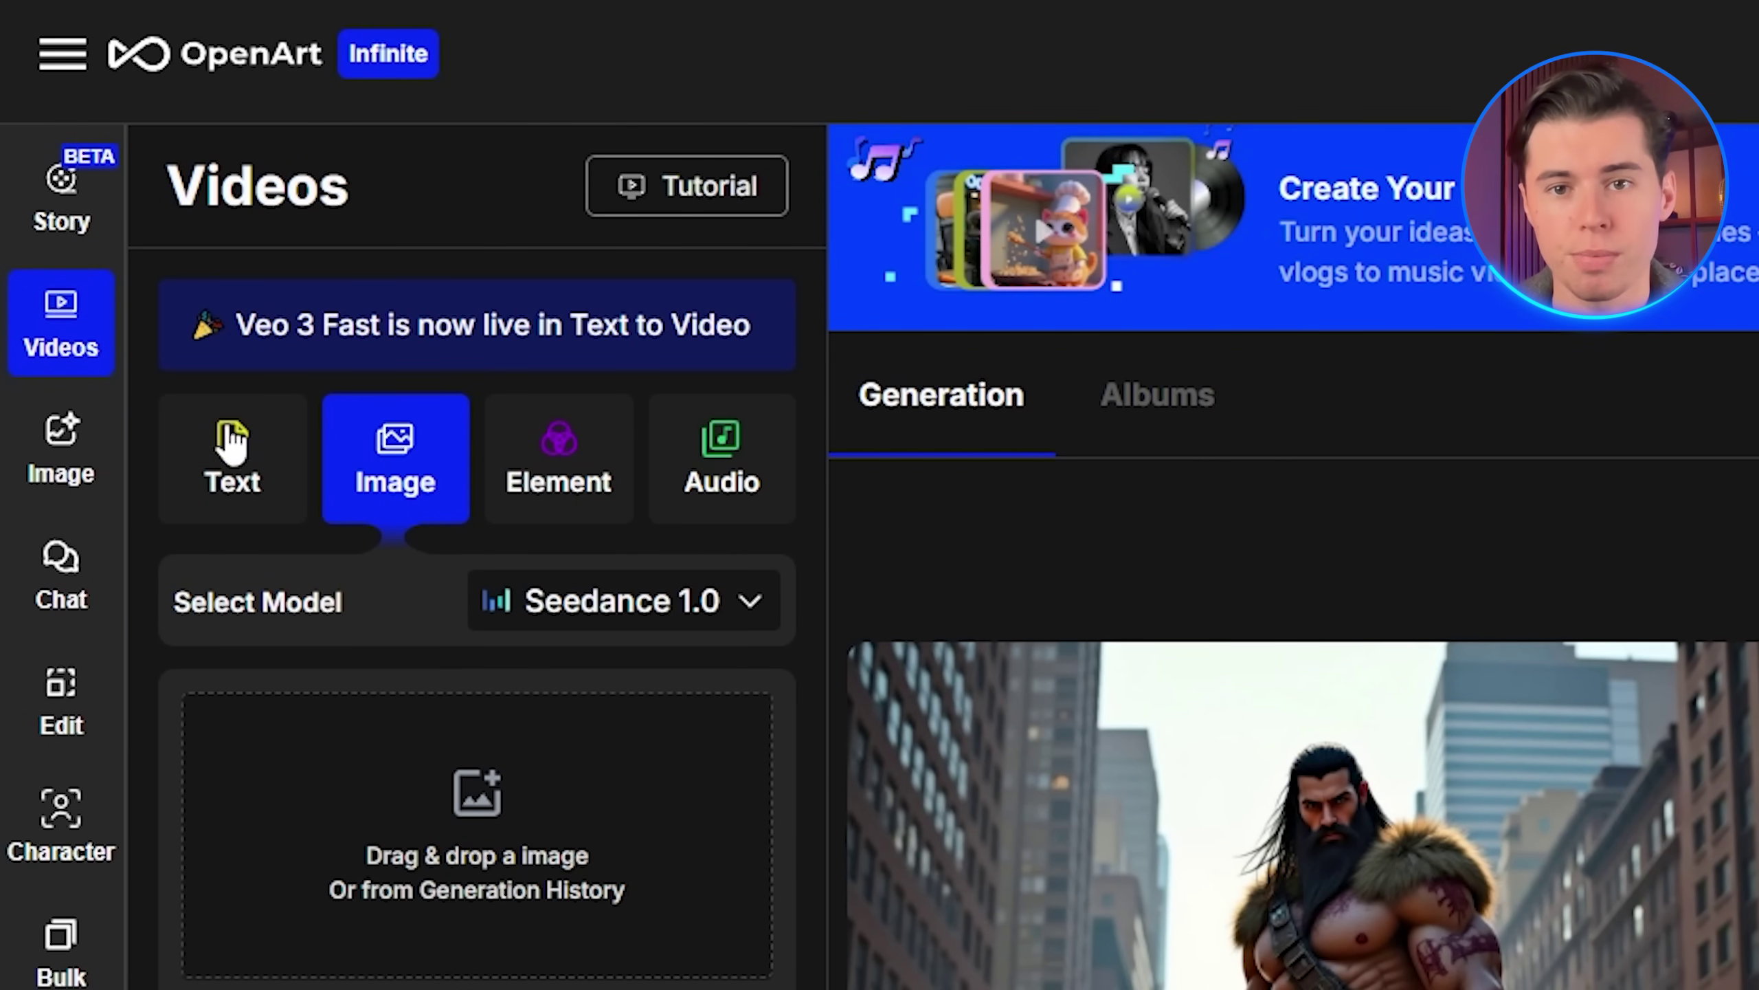
mouse_move(193, 479)
mouse_move(389, 458)
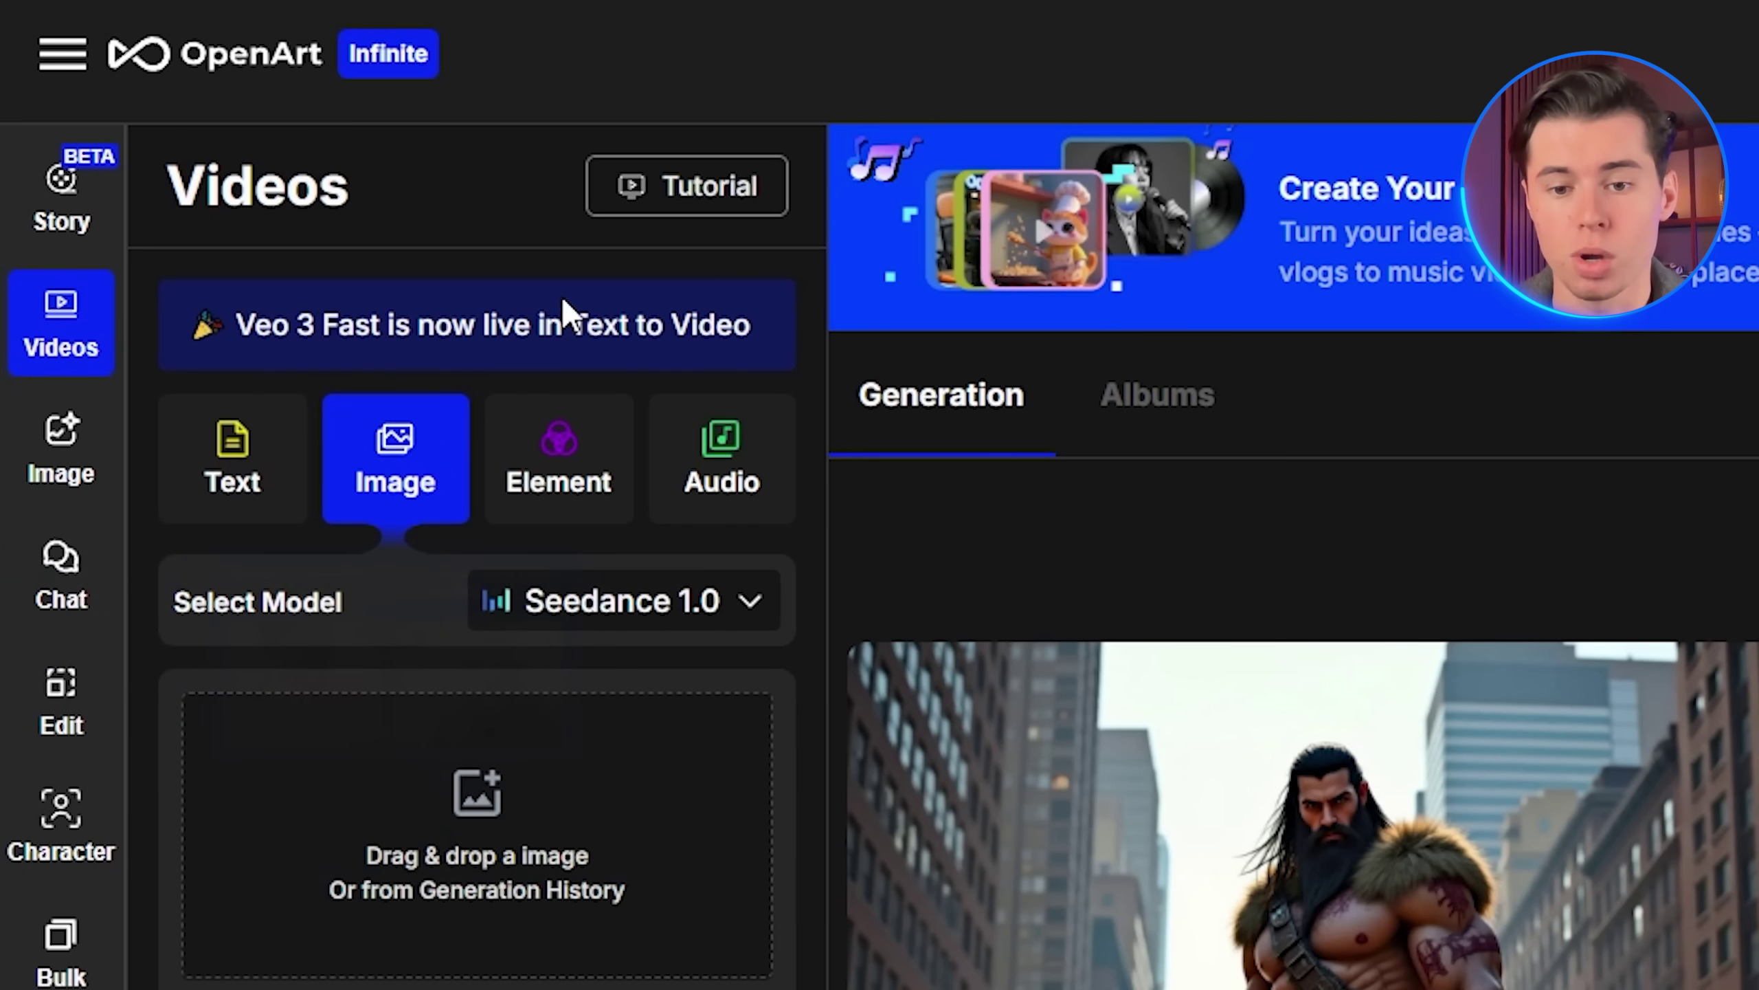
mouse_move(613, 437)
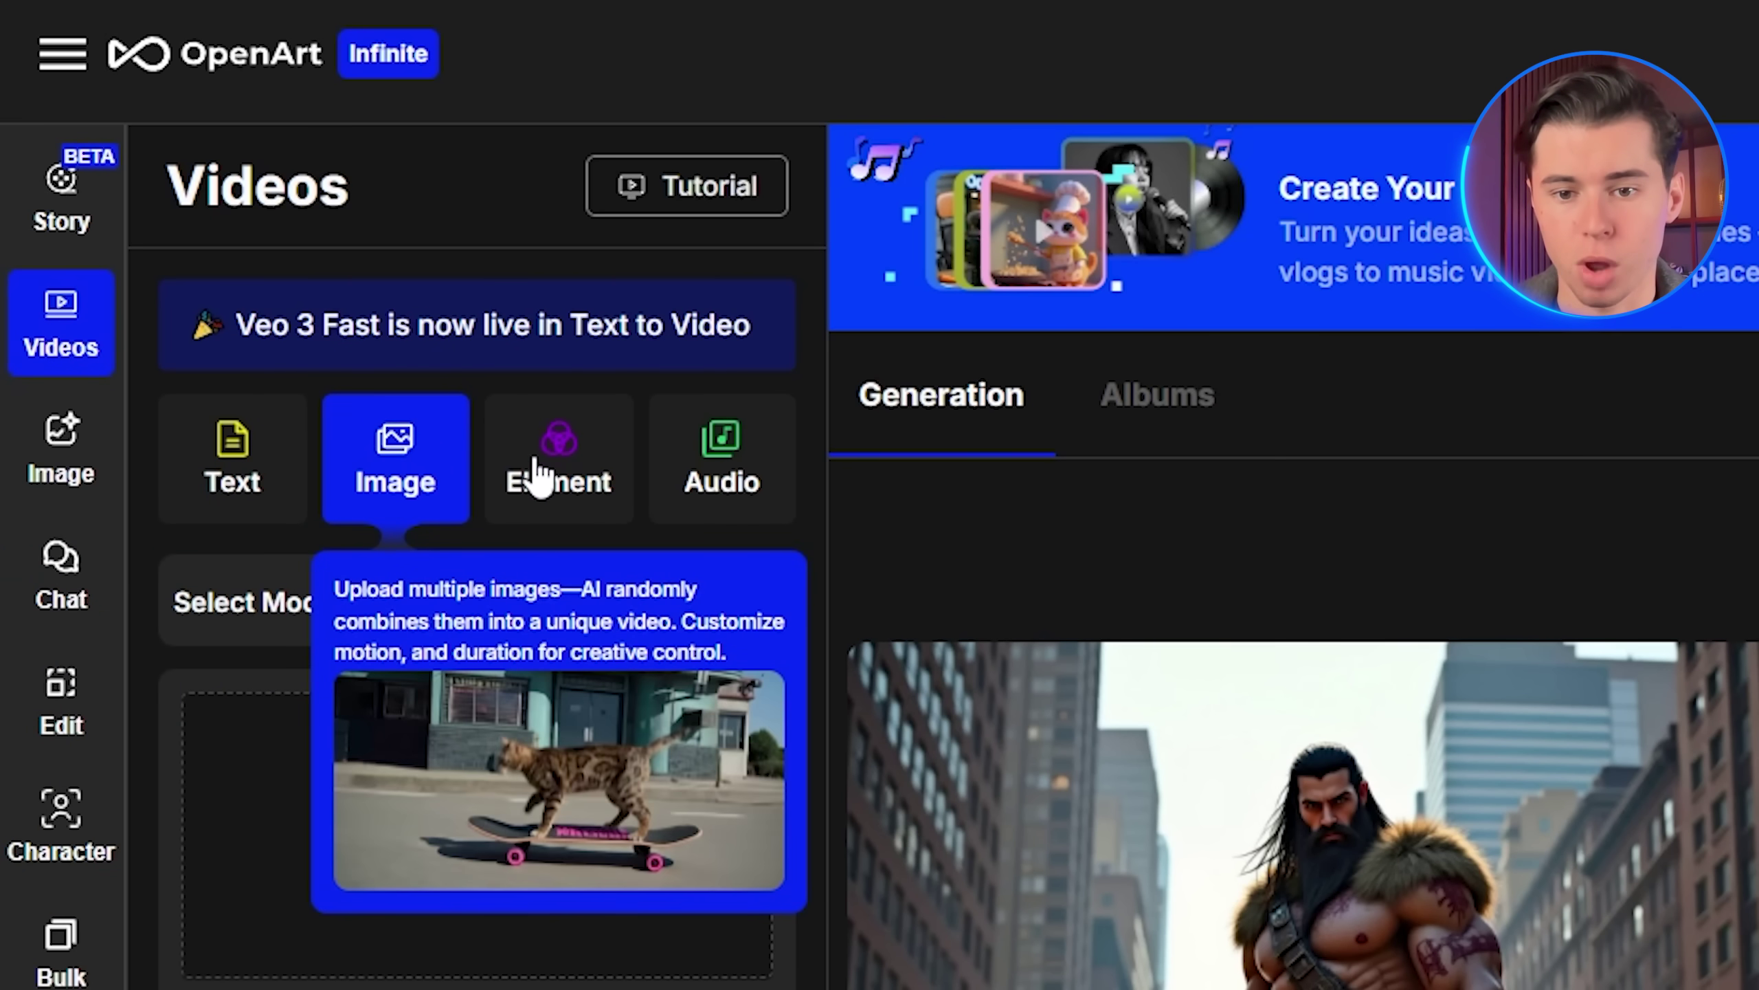
mouse_move(758, 459)
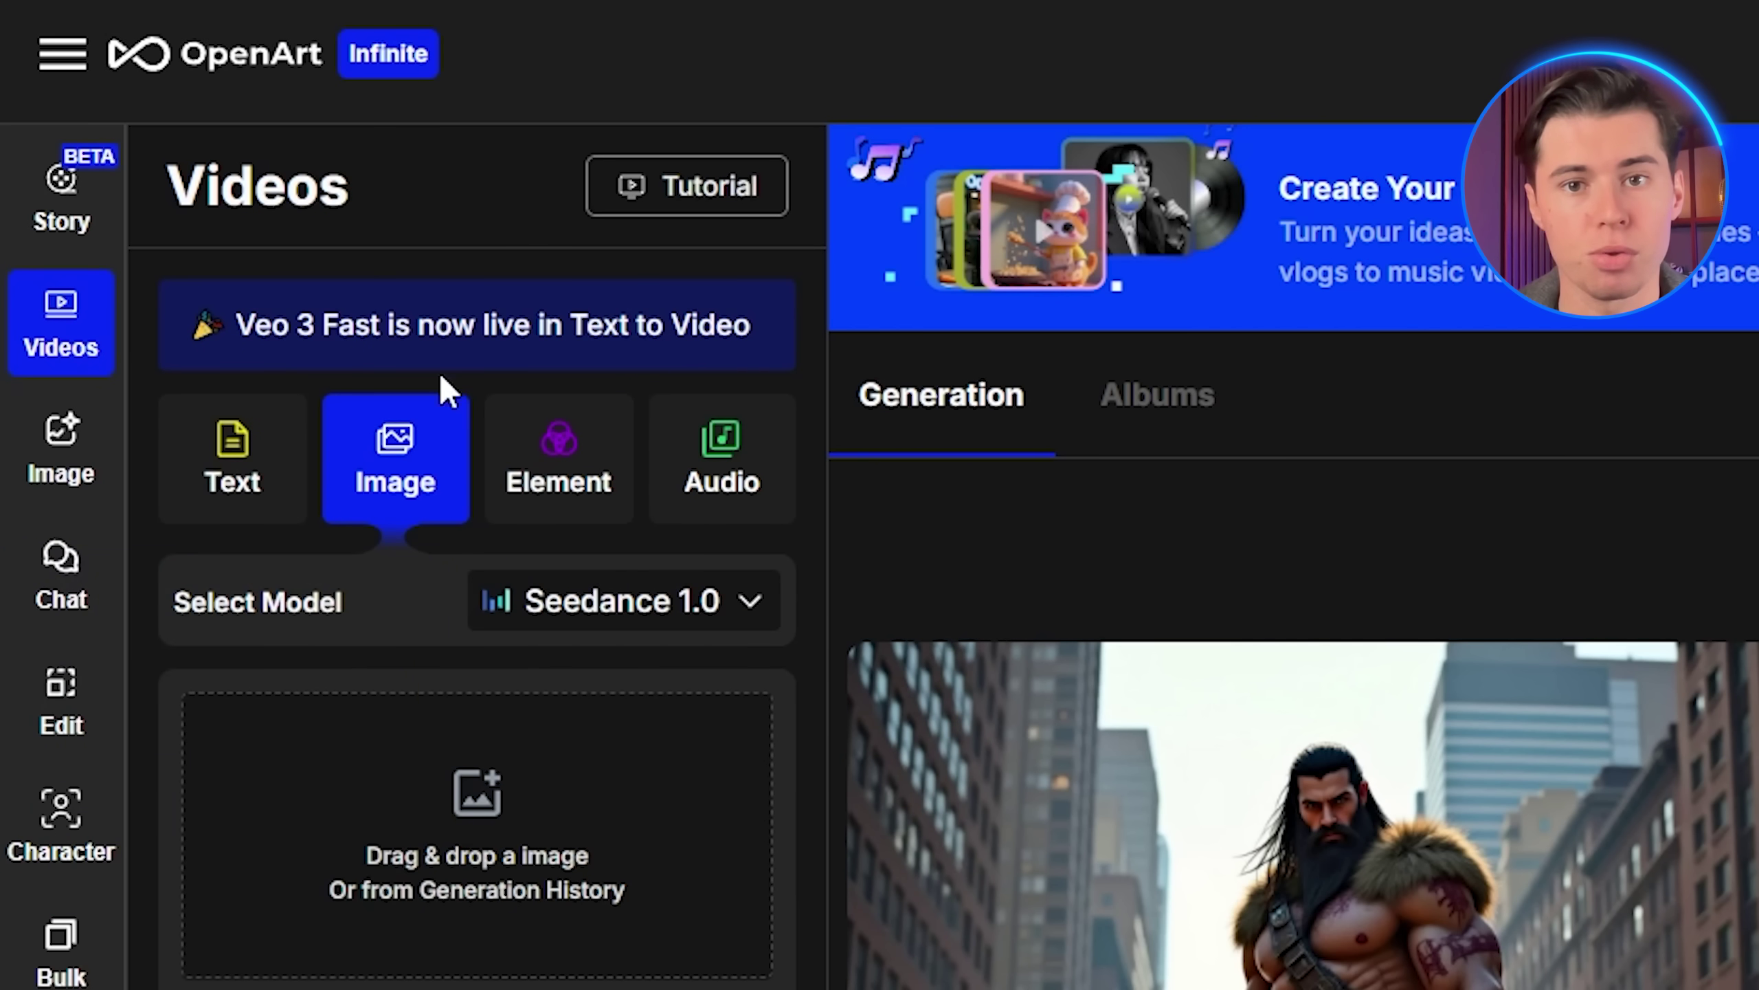
mouse_move(440, 420)
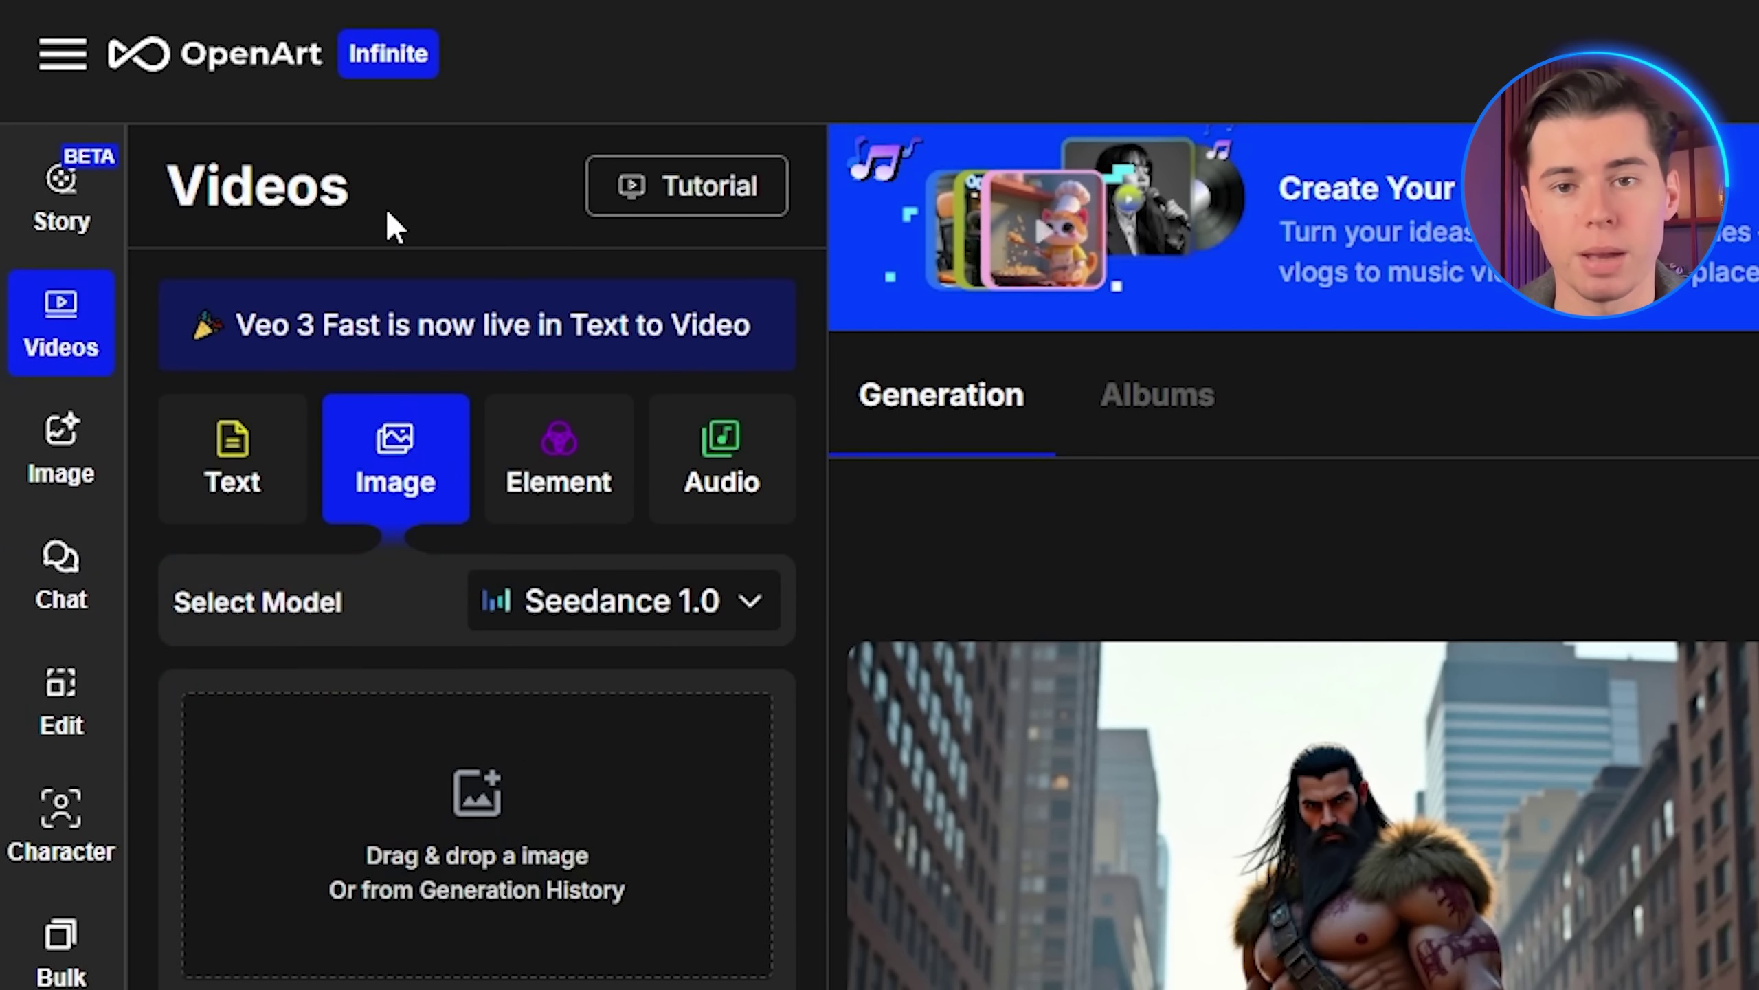
mouse_move(281, 429)
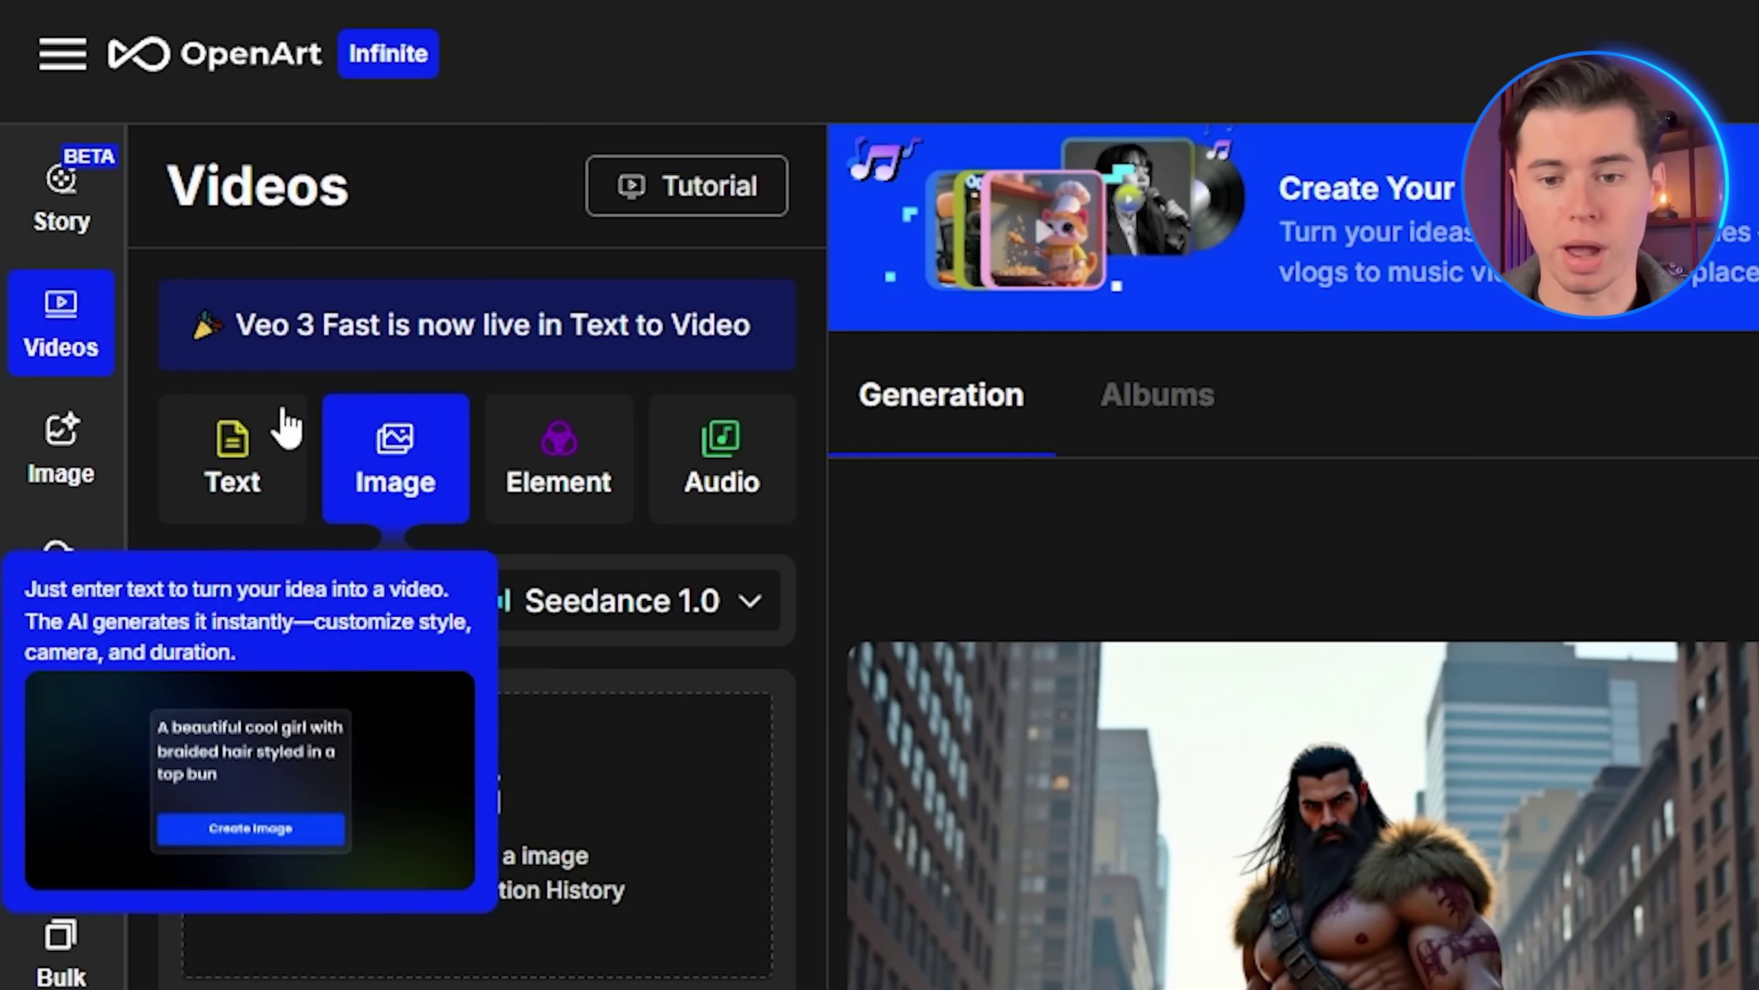
Switch to text-to-video and enter the prompt 'anime character fighting'
left_click(253, 458)
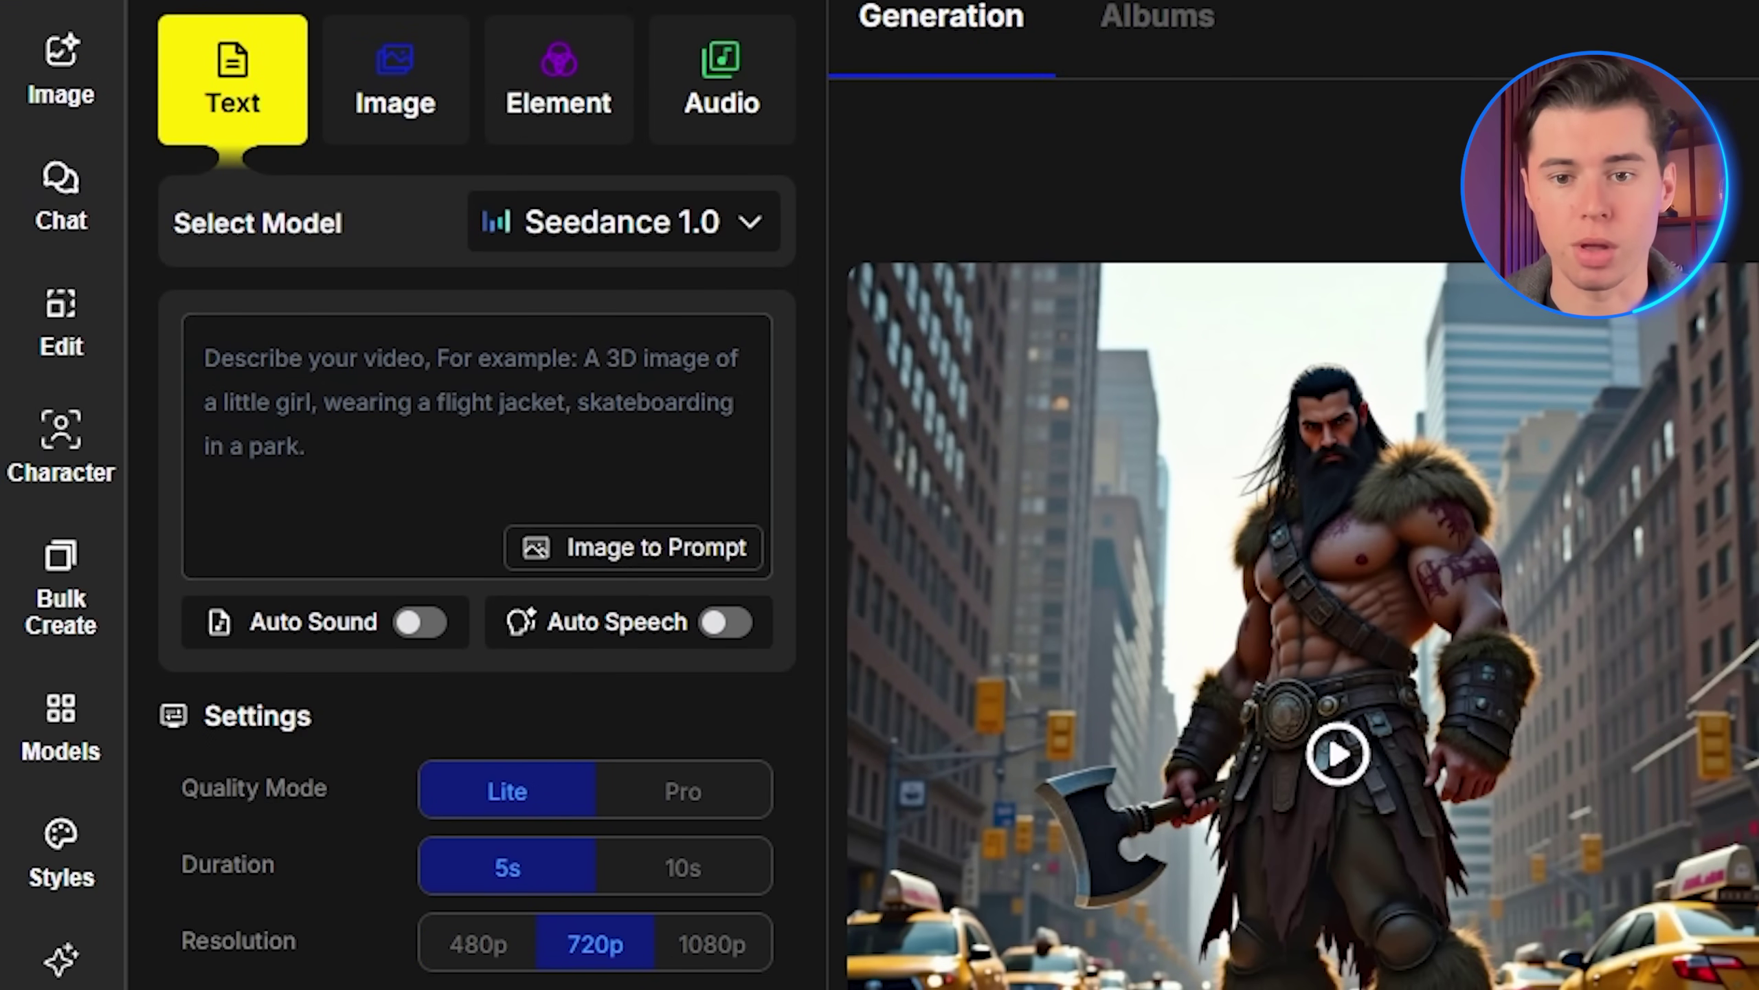
left_click(208, 357)
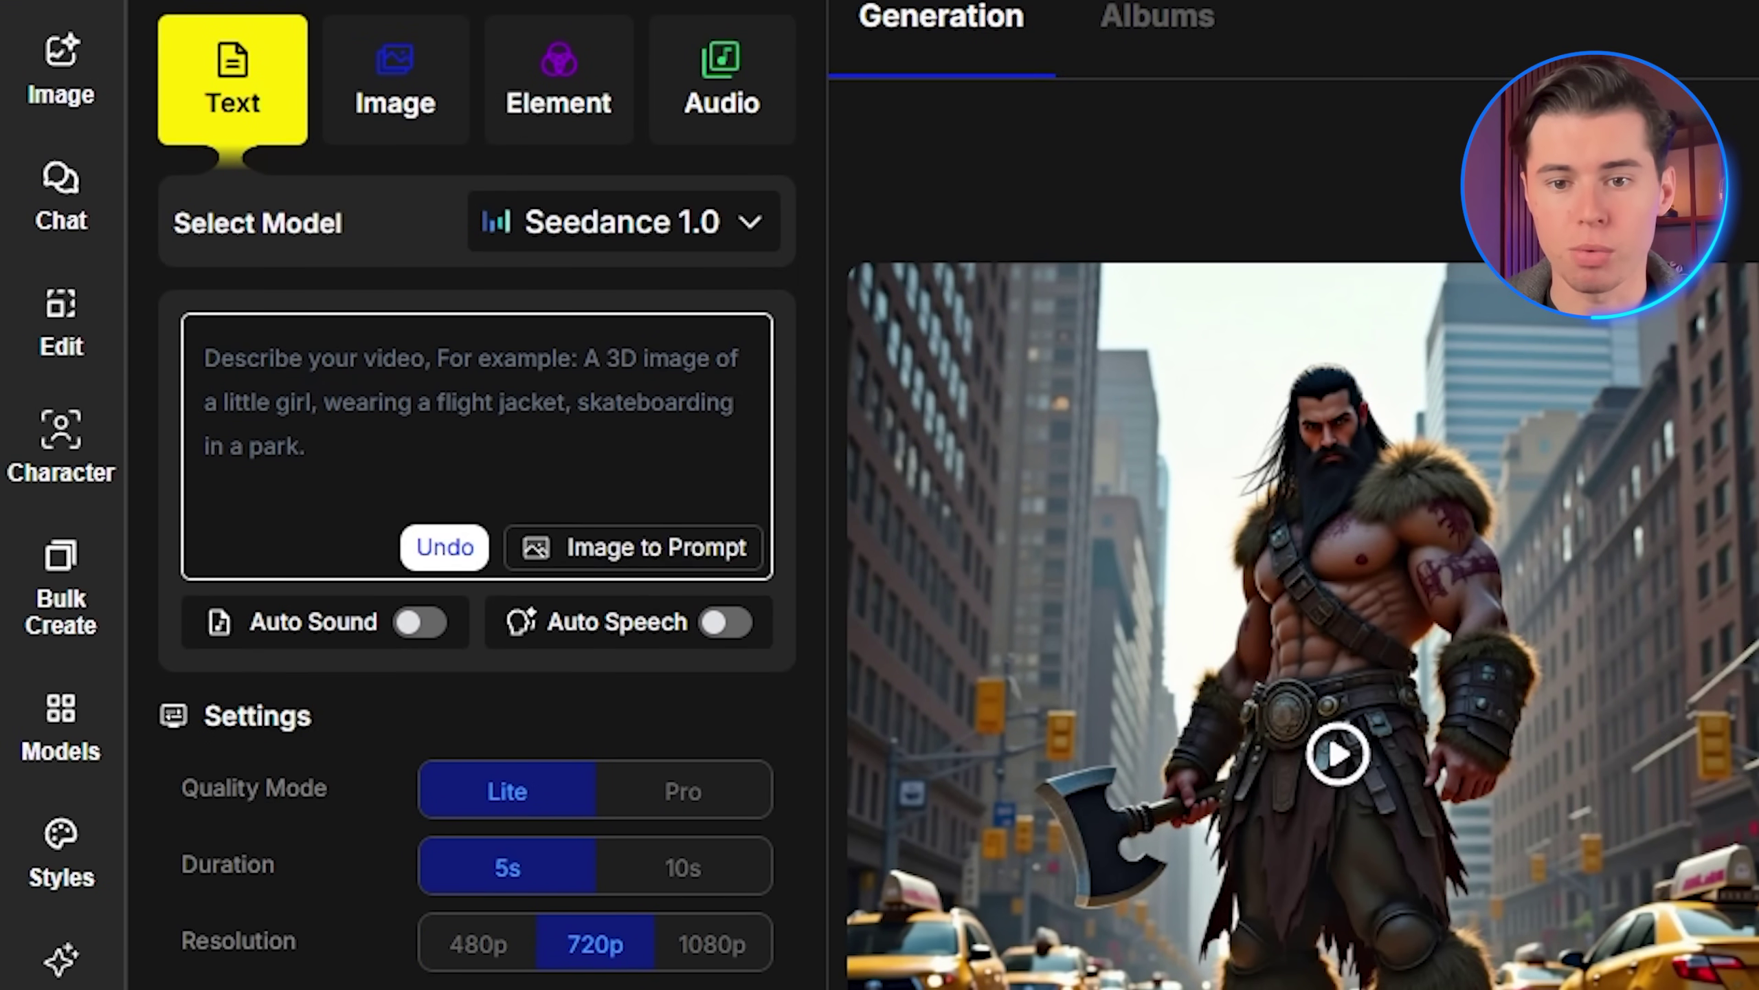
type("anime character figh")
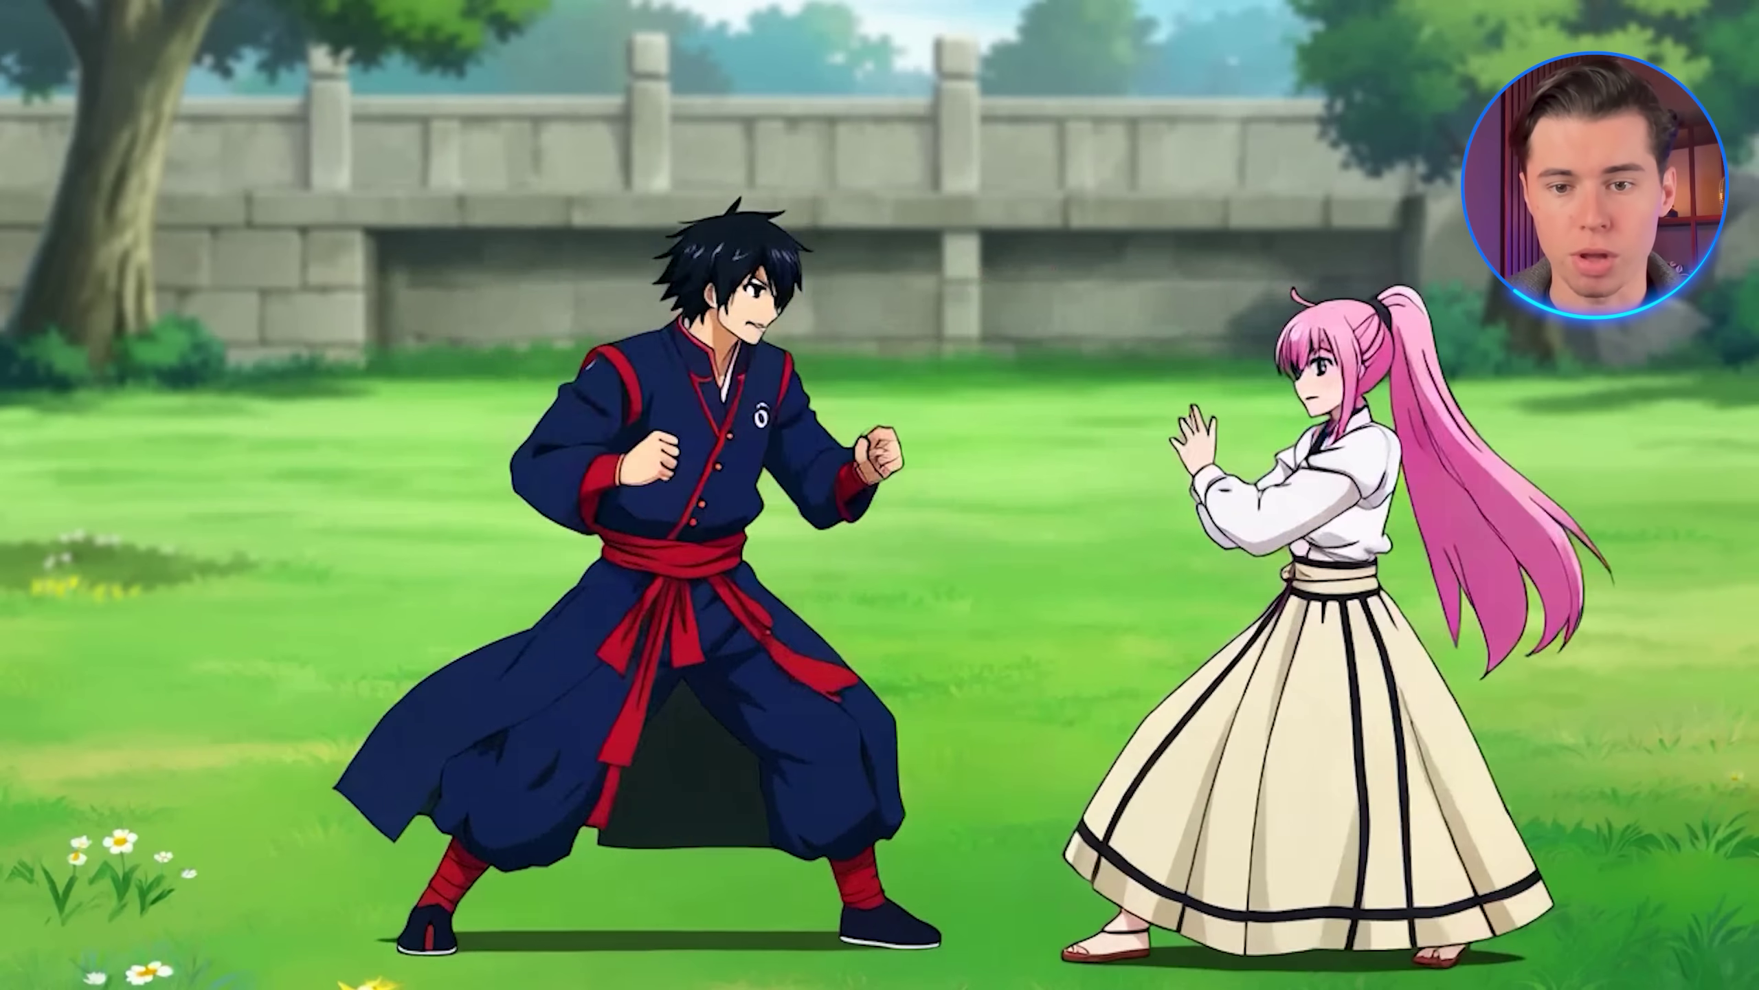
type("ting")
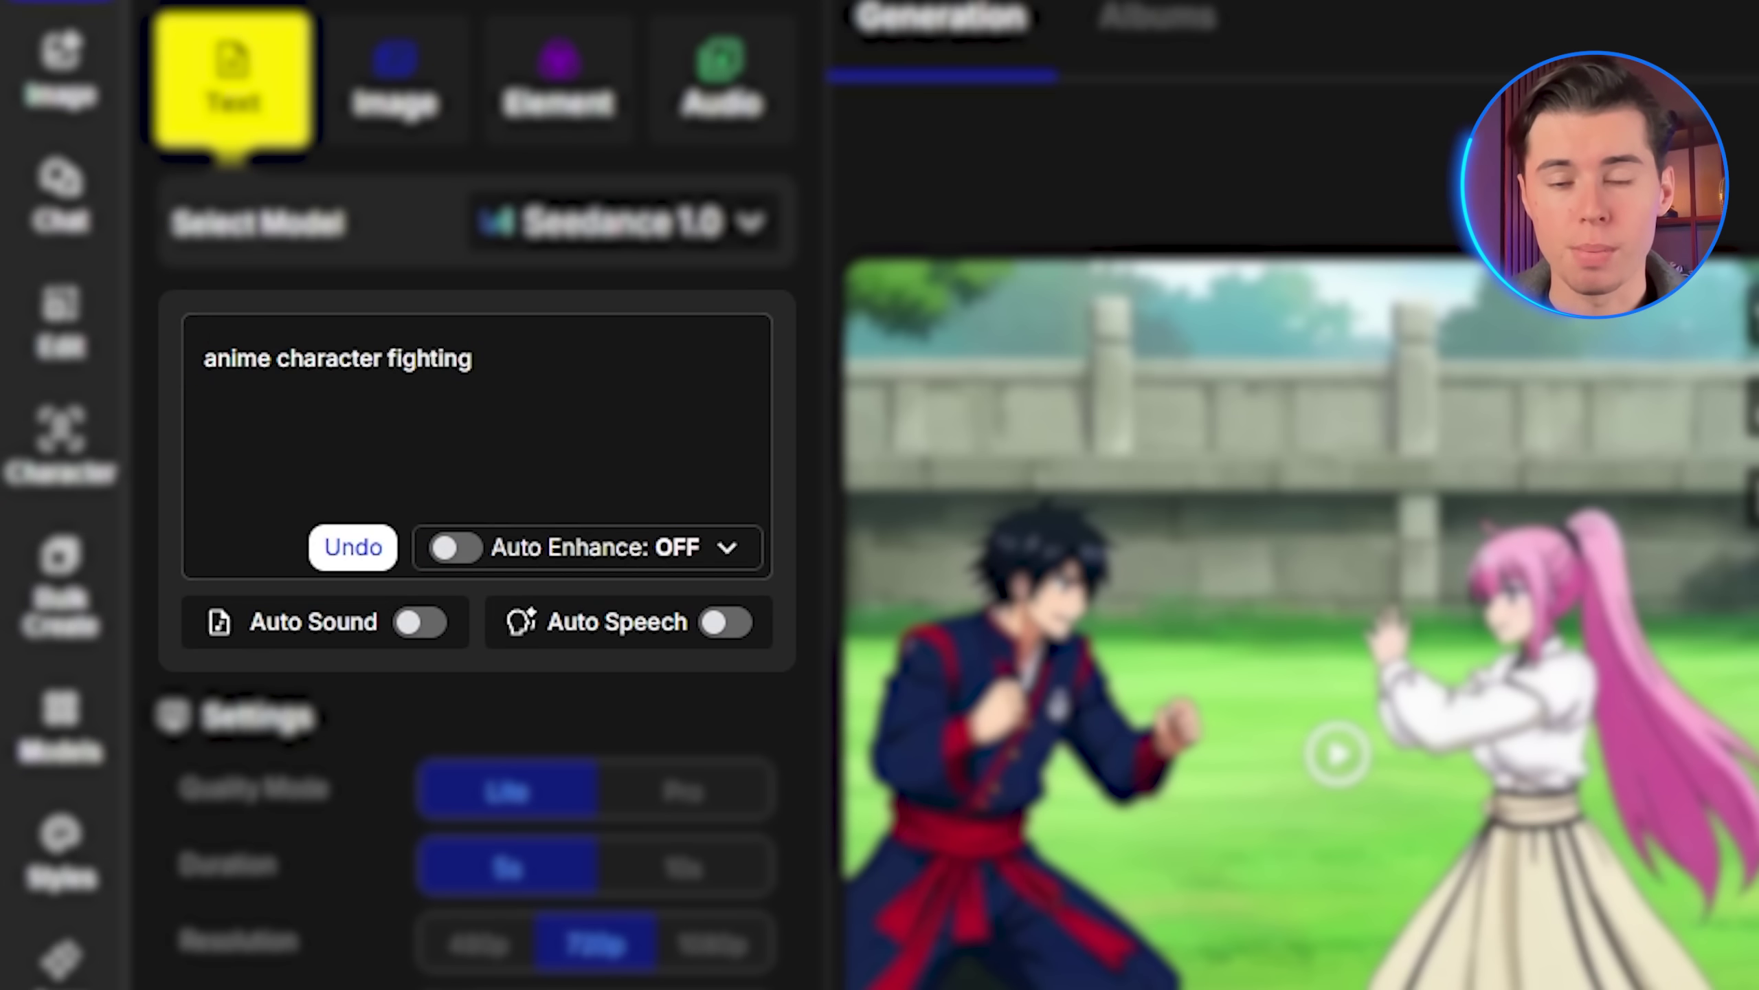
Replace the prompt with the dark-haired warrior dungeon scene ending 'moody and atmospheric.'
key("ctrl+a")
key("BackSpace")
type("A dark")
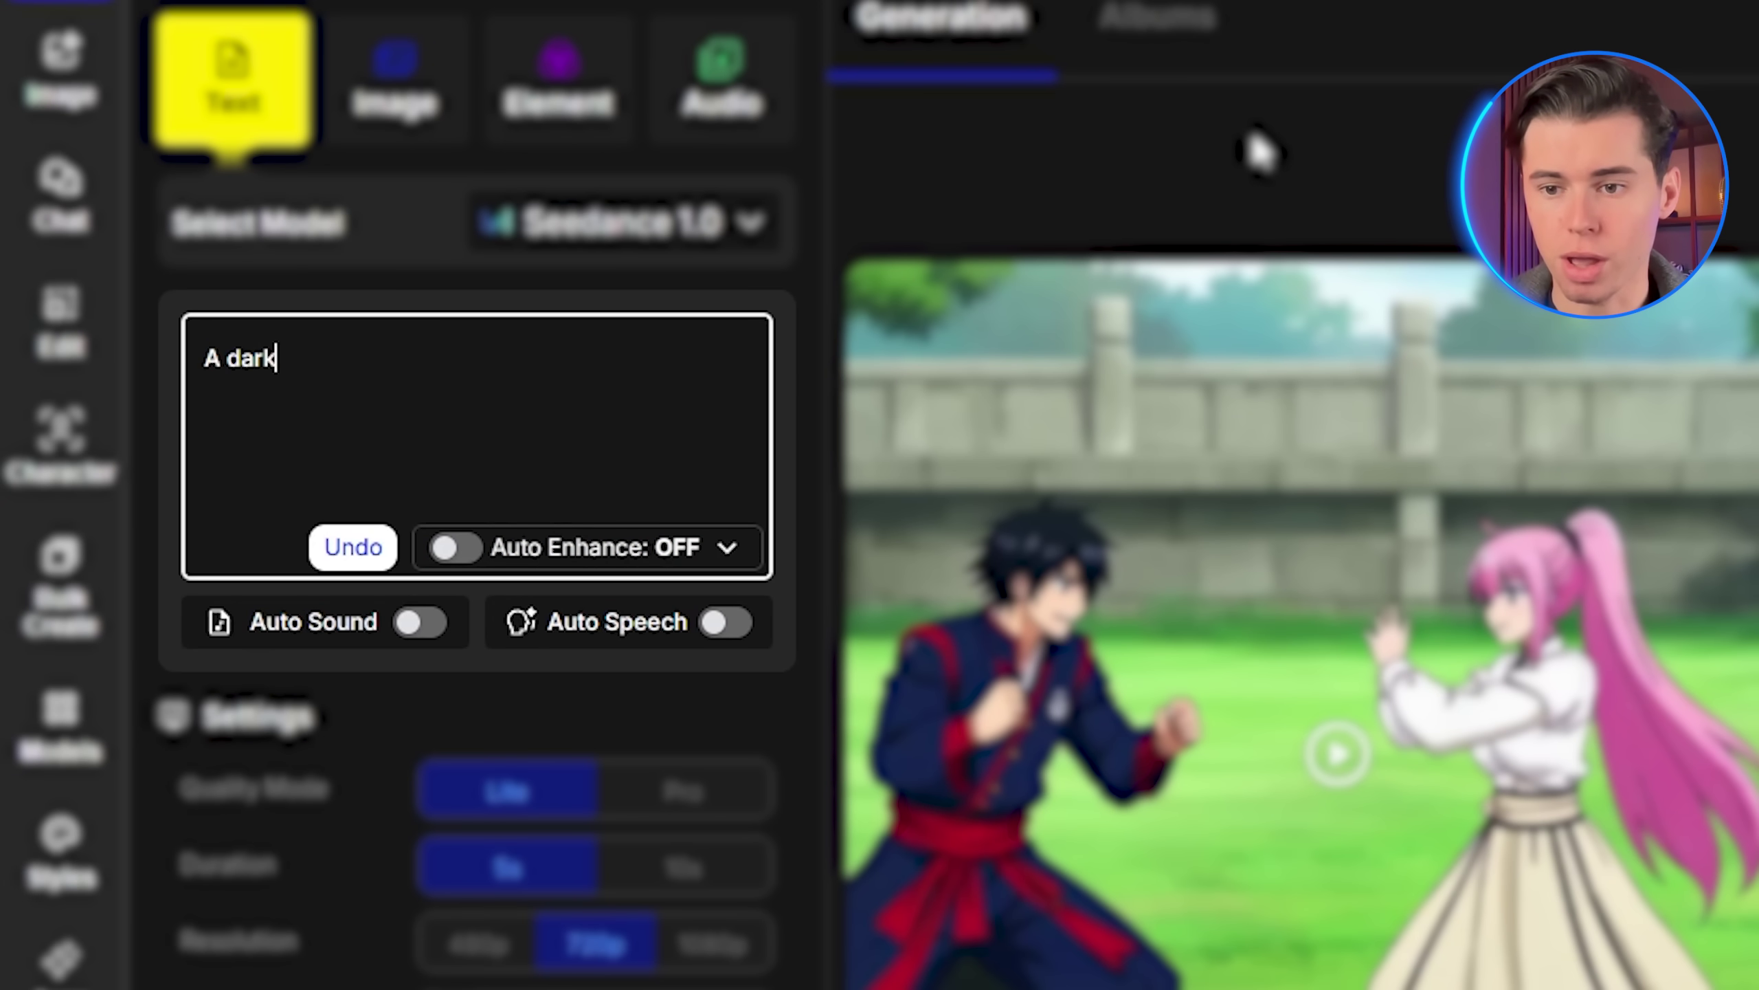
type("-haired anime warrior stands in a ")
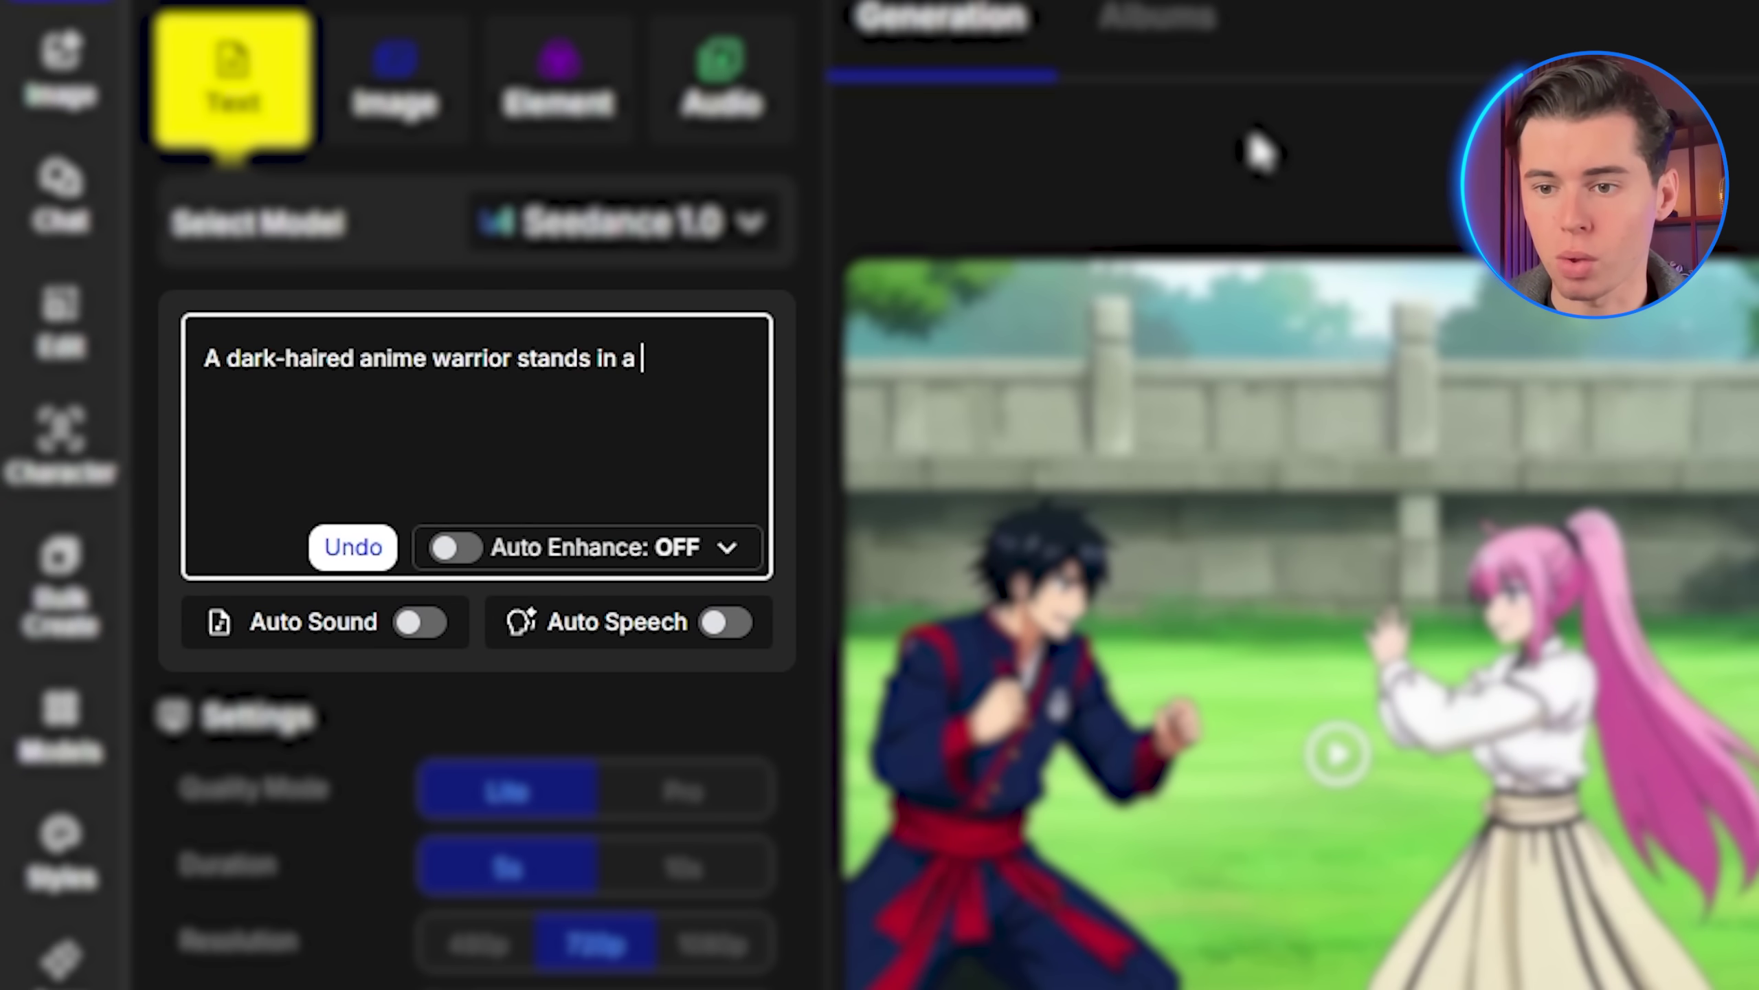
type("shadowy, ruined dungeon. He wears a f")
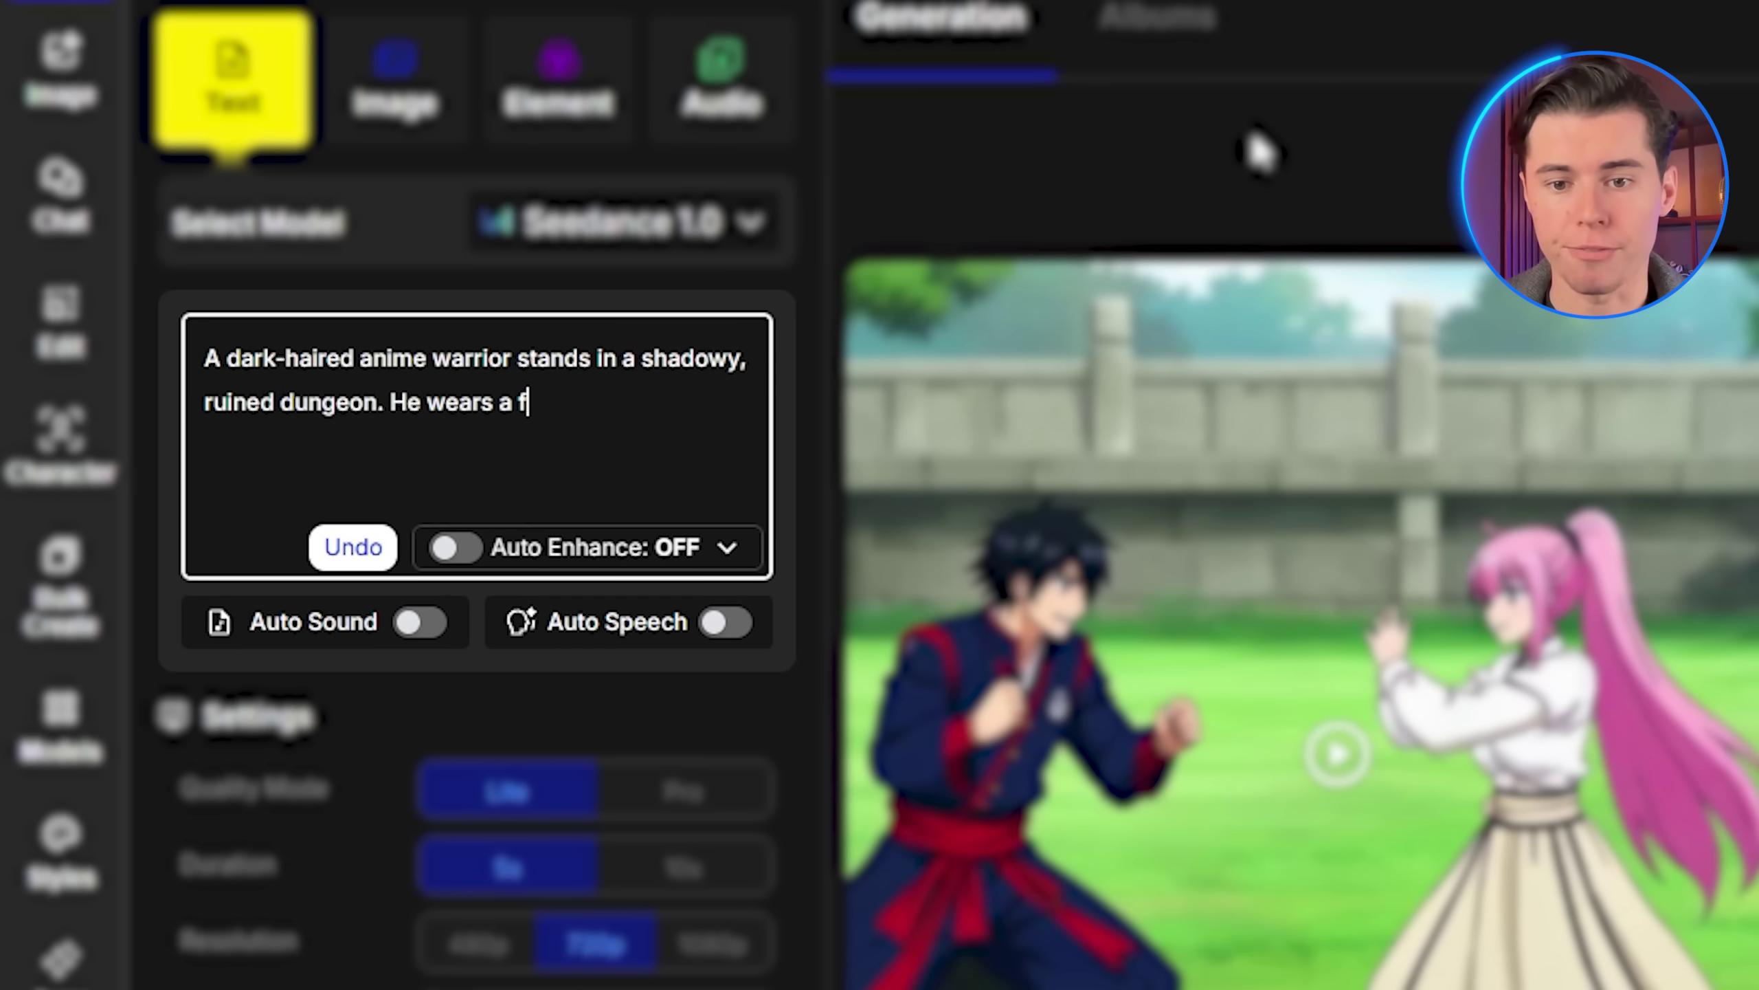
type("lowing black coat and looks up slig")
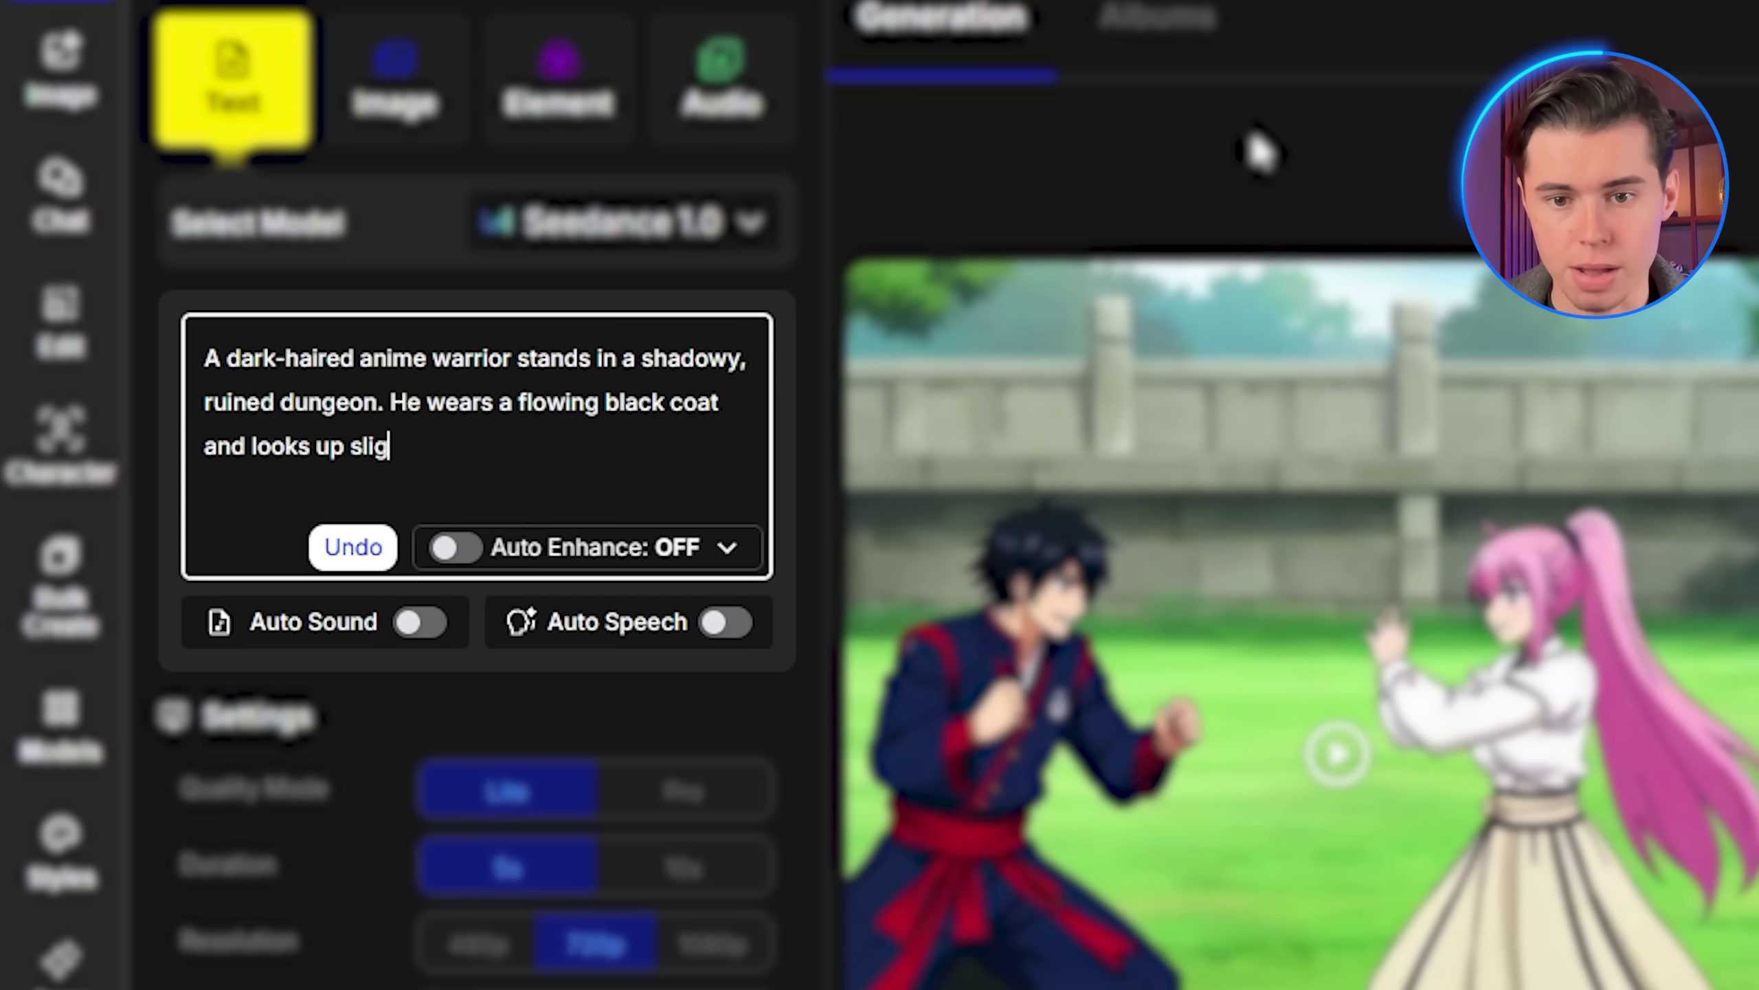
type("htly, glowing purple eyes piercing thr")
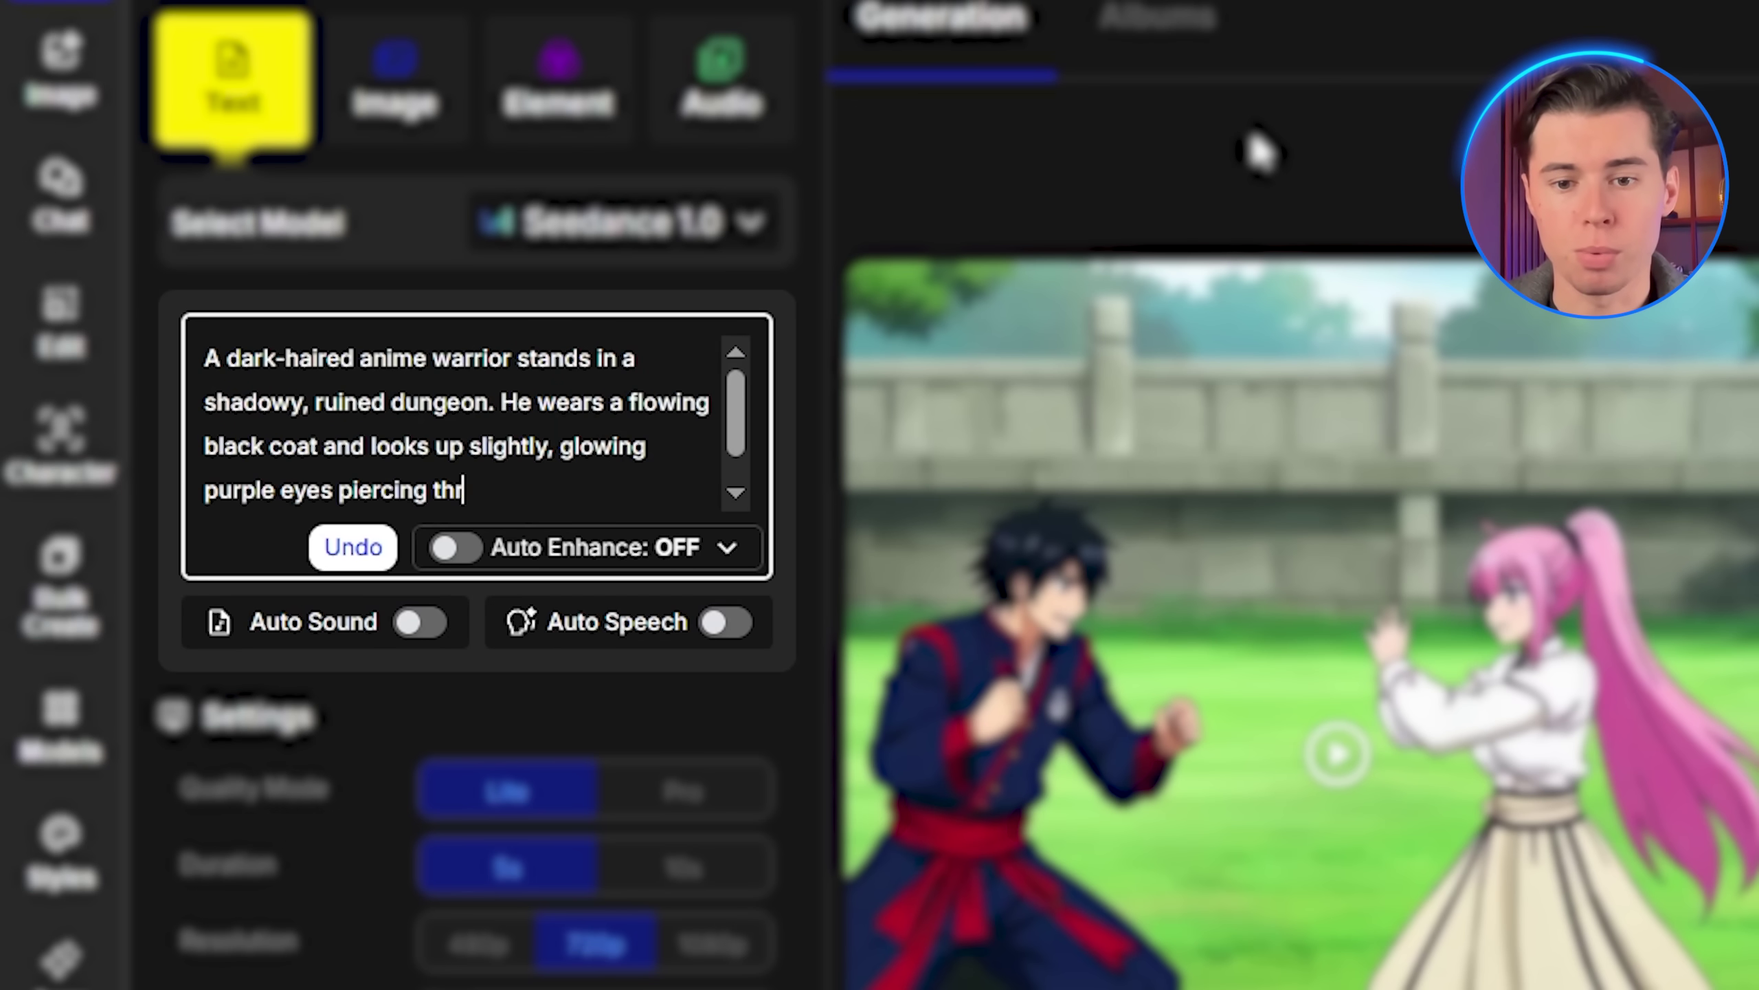
type("ough the darkness. Dramatic overhead")
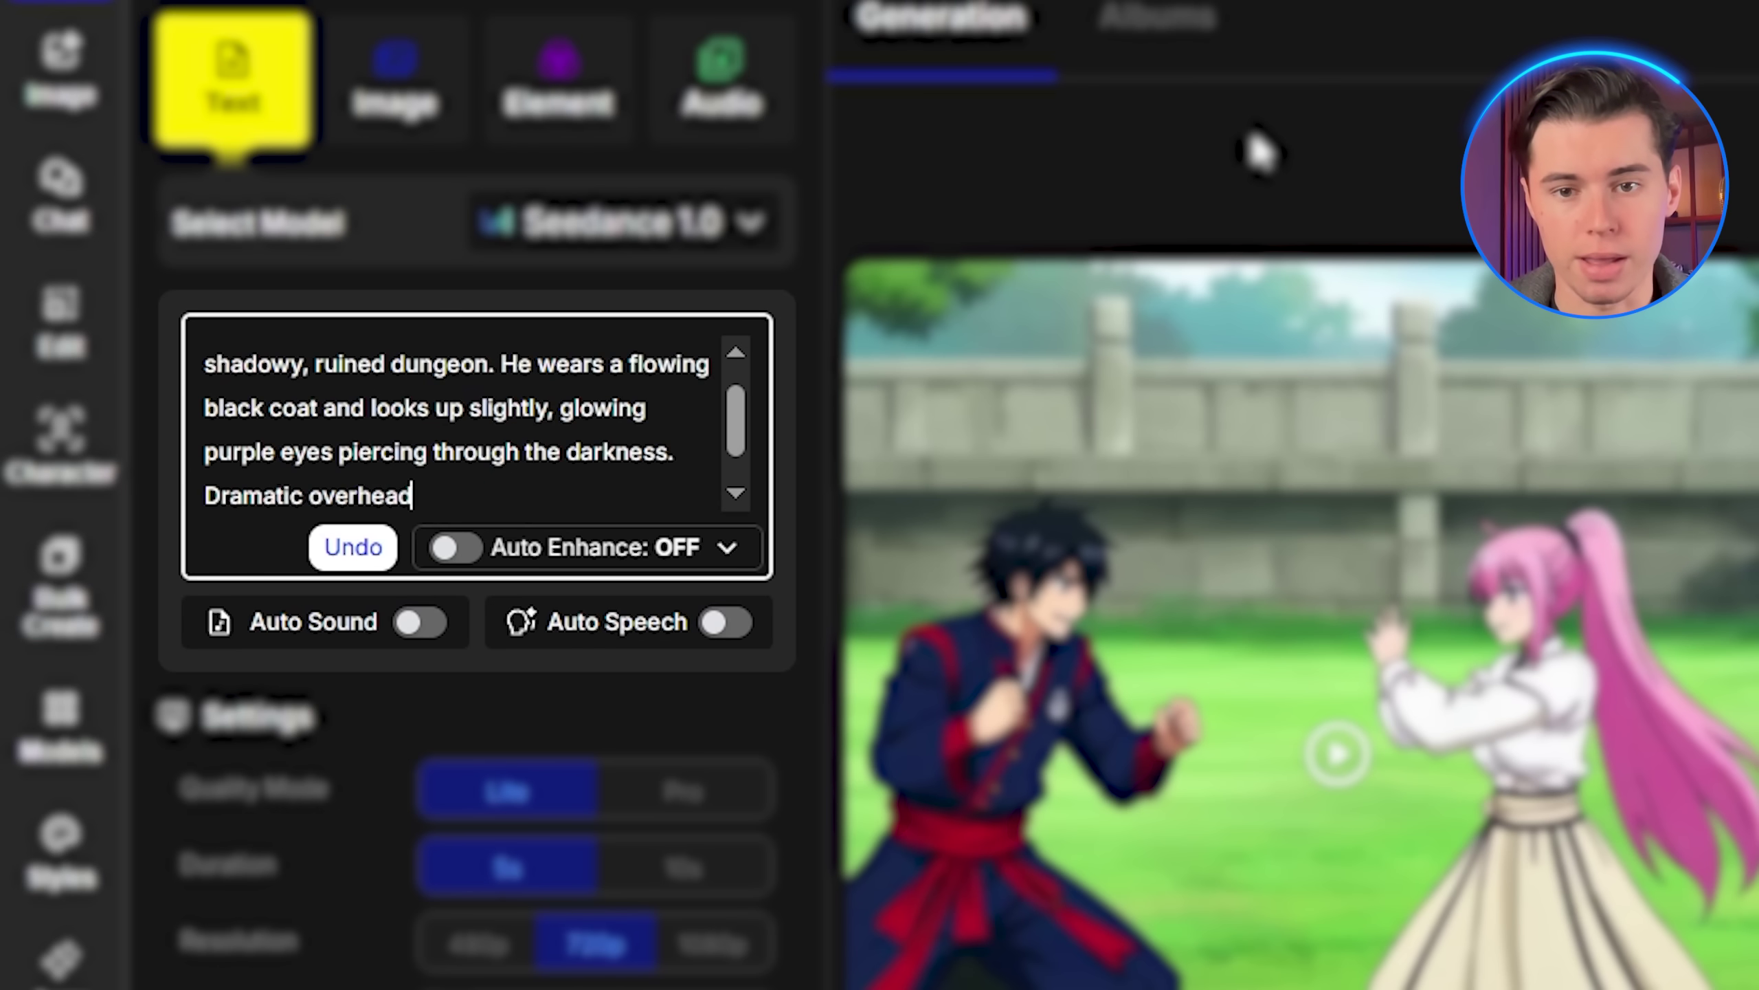
type(" lighting casts sharp shadows across h")
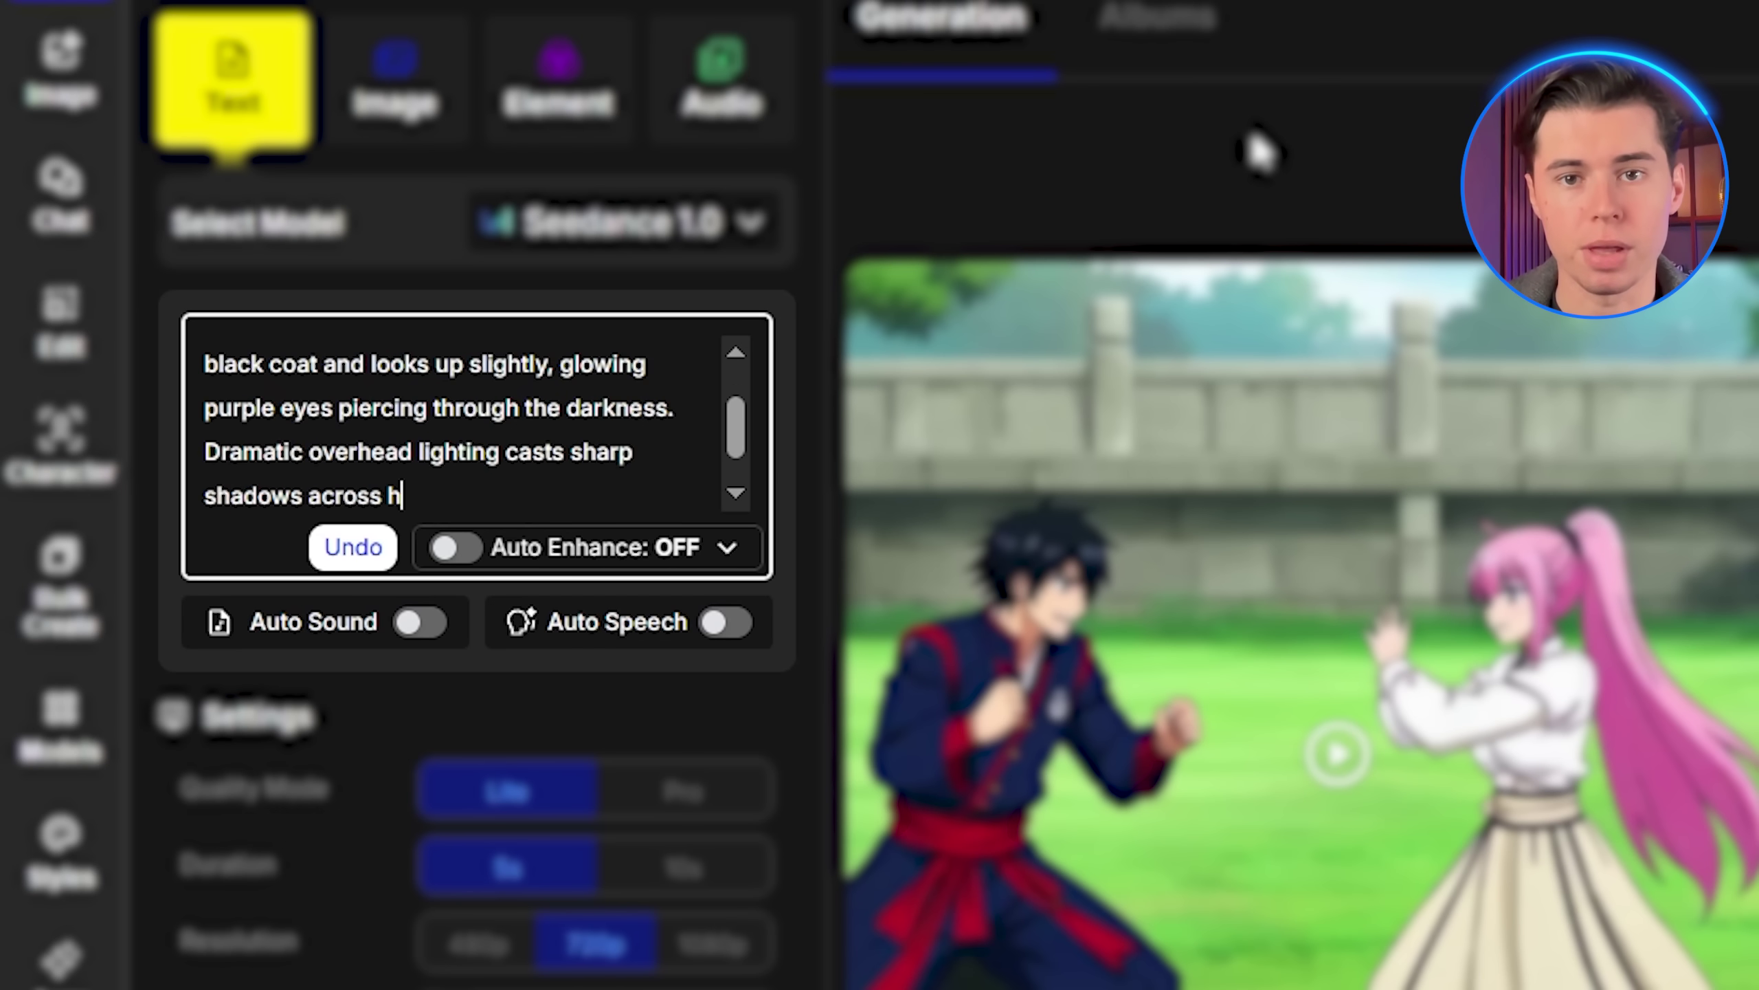
type("is face and body. Wisps of shadow en")
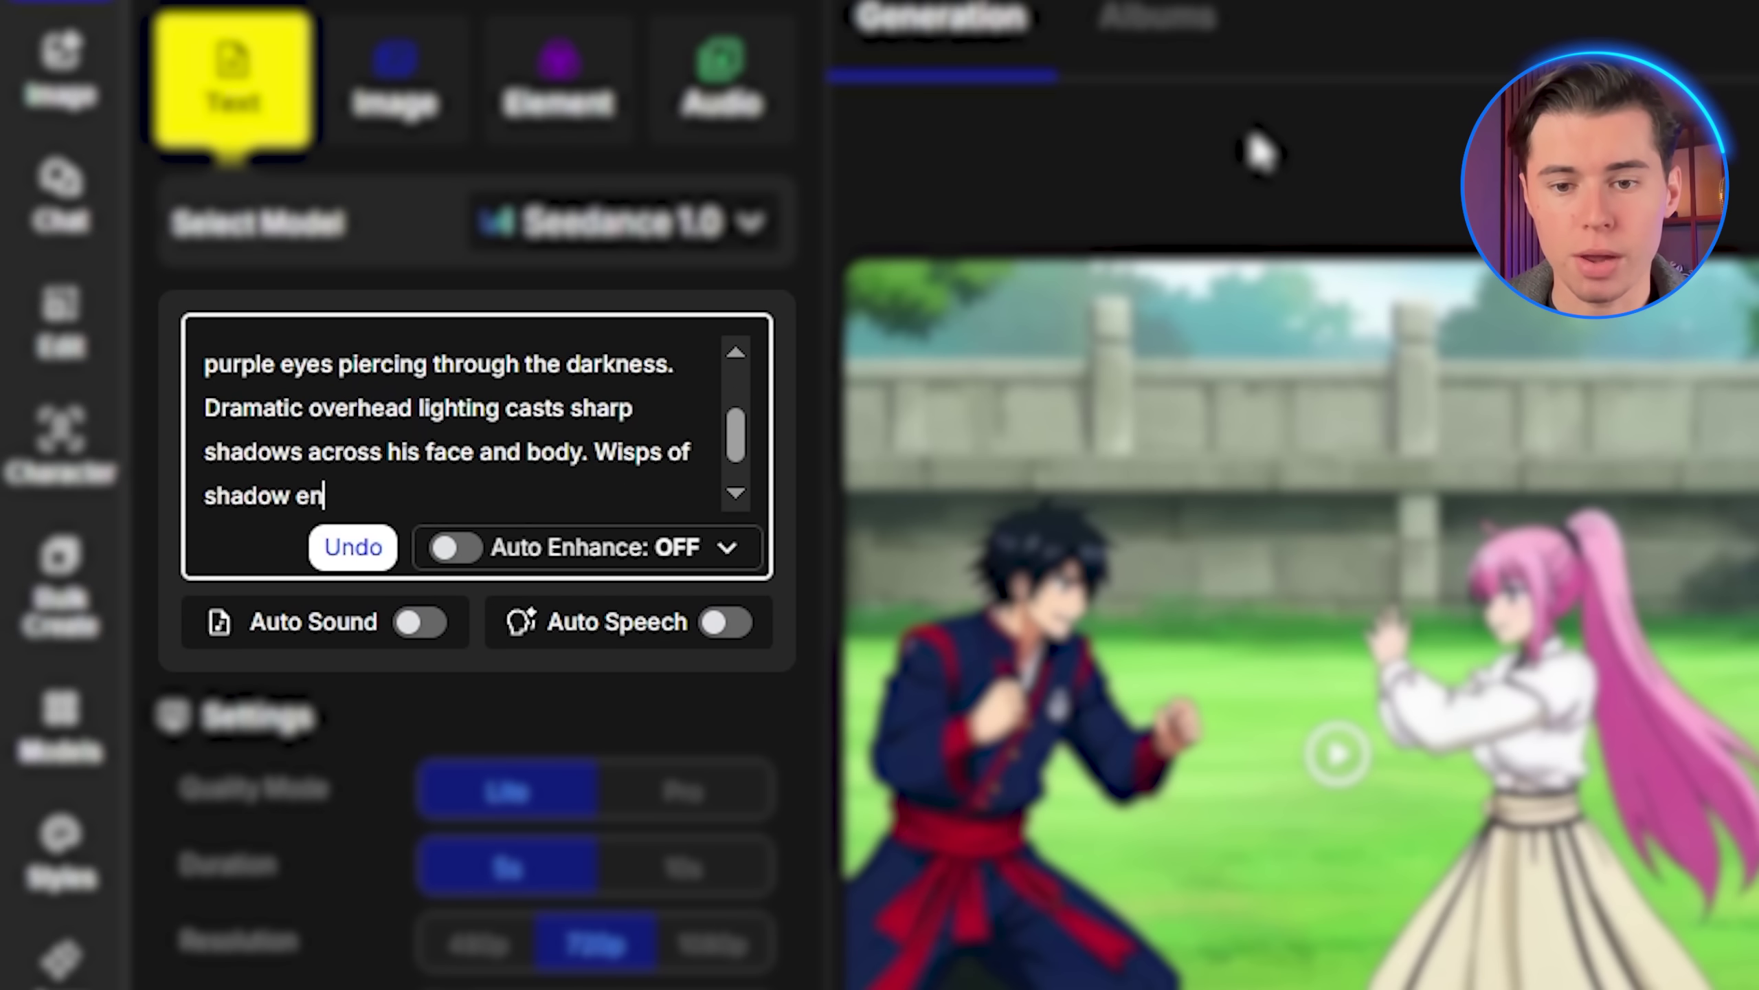
type("ergy swirl slowly around him. The c")
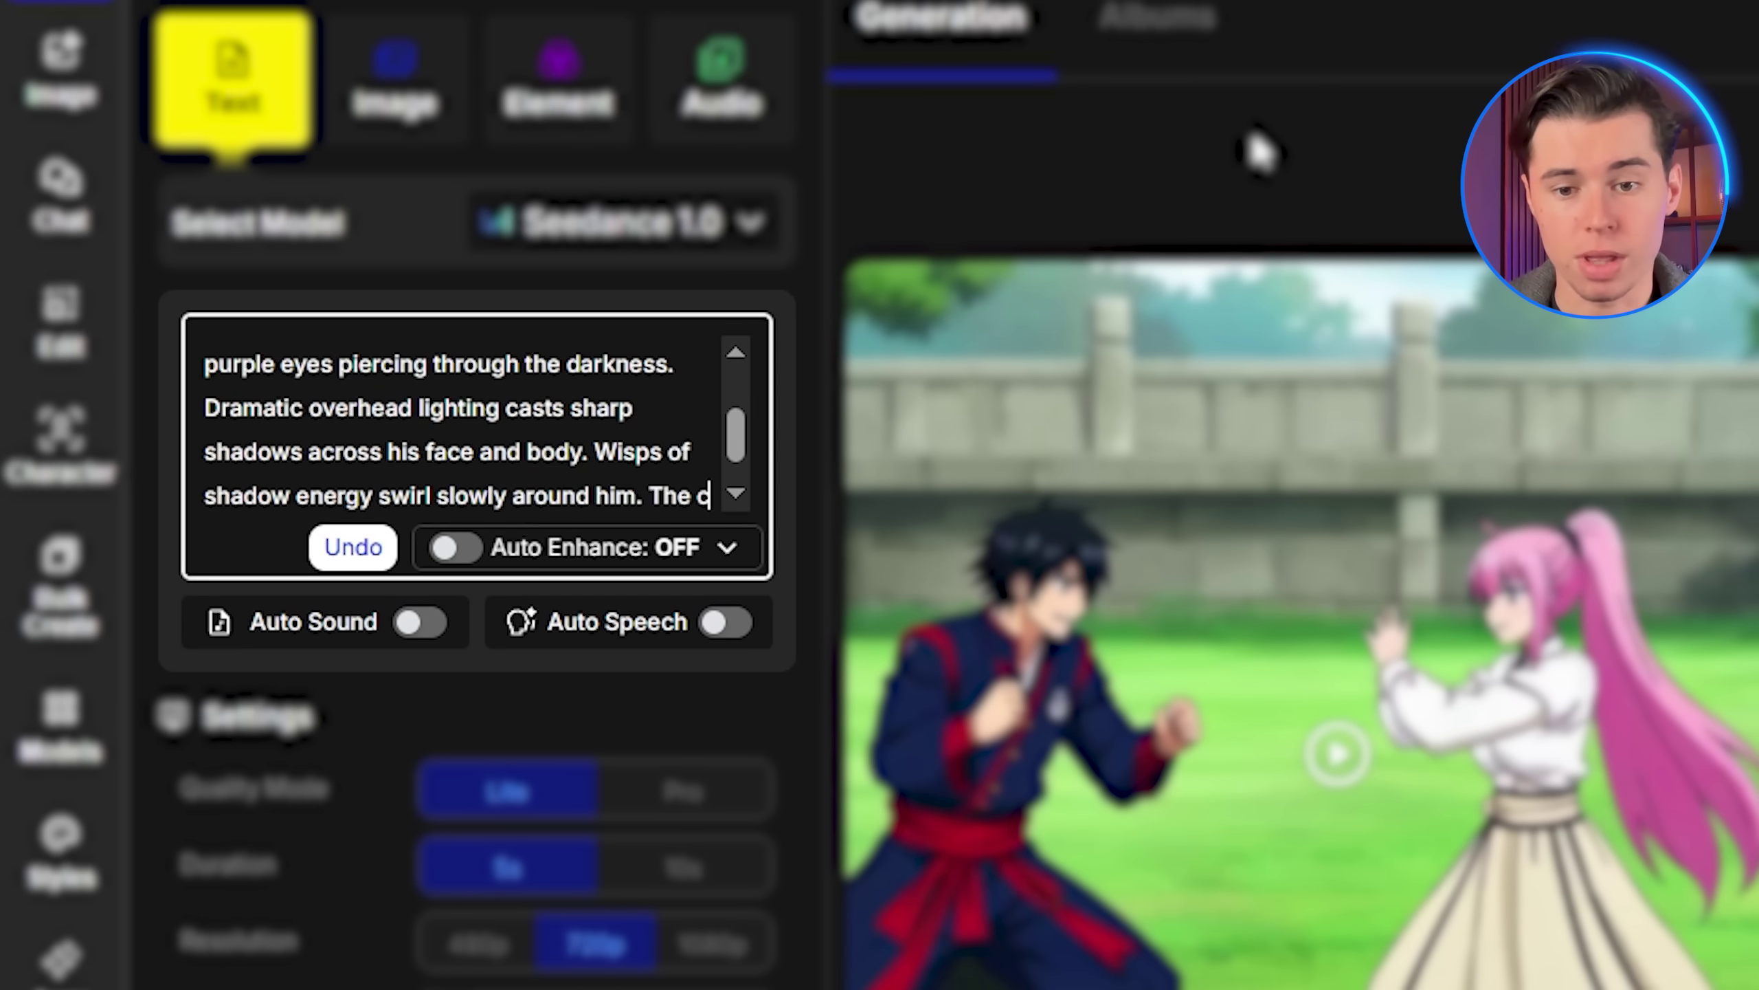
type("amera performs a slow, cinematic zo")
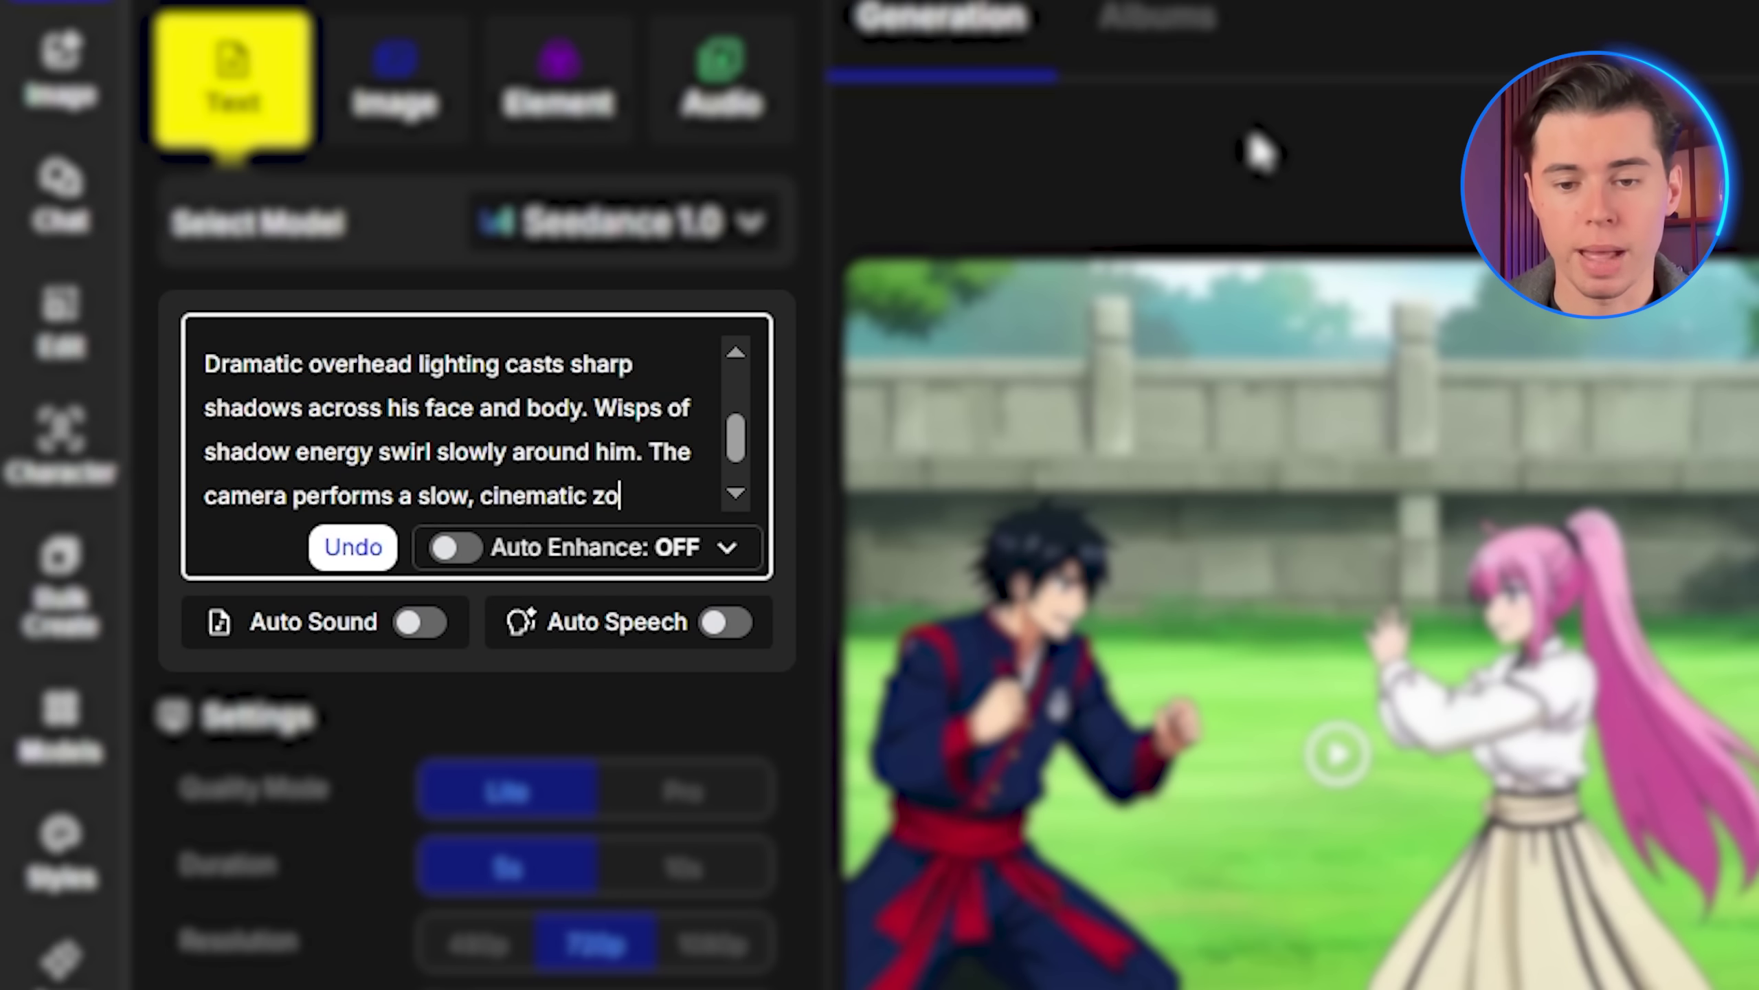
type("om-in from chest-up, capturing the intense ")
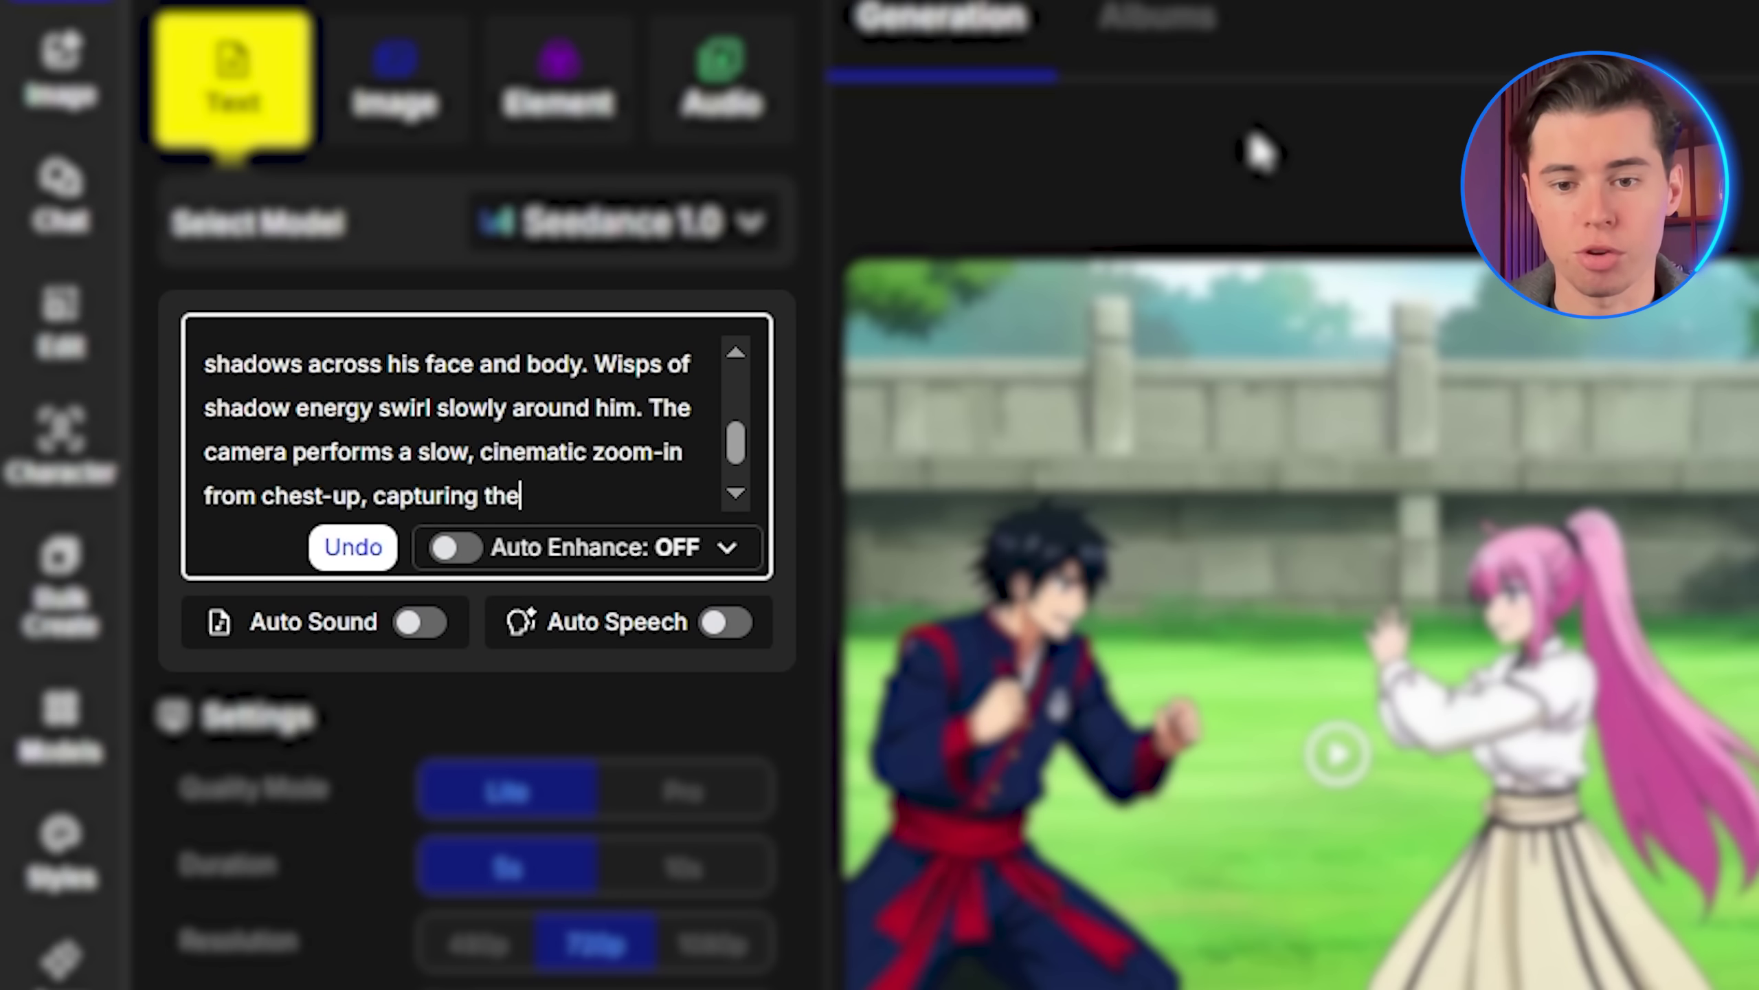
type("atmosphere. High-quality a")
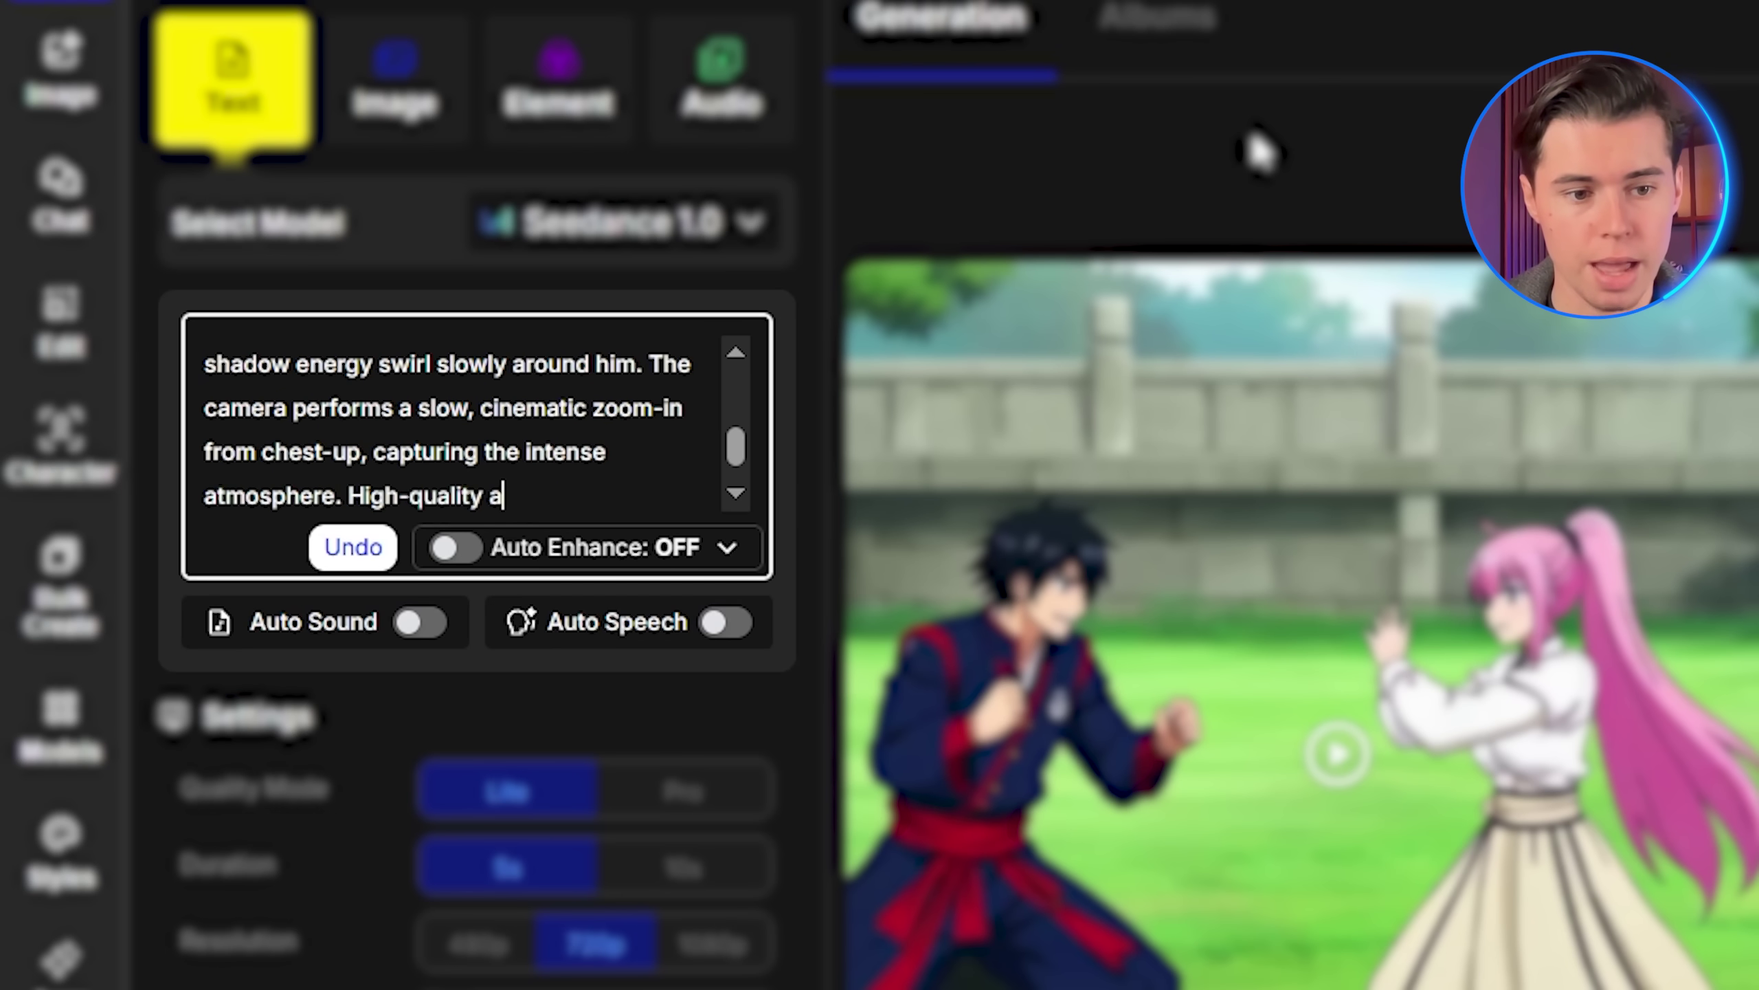
type("nime style, smooth animation, moody and atmo")
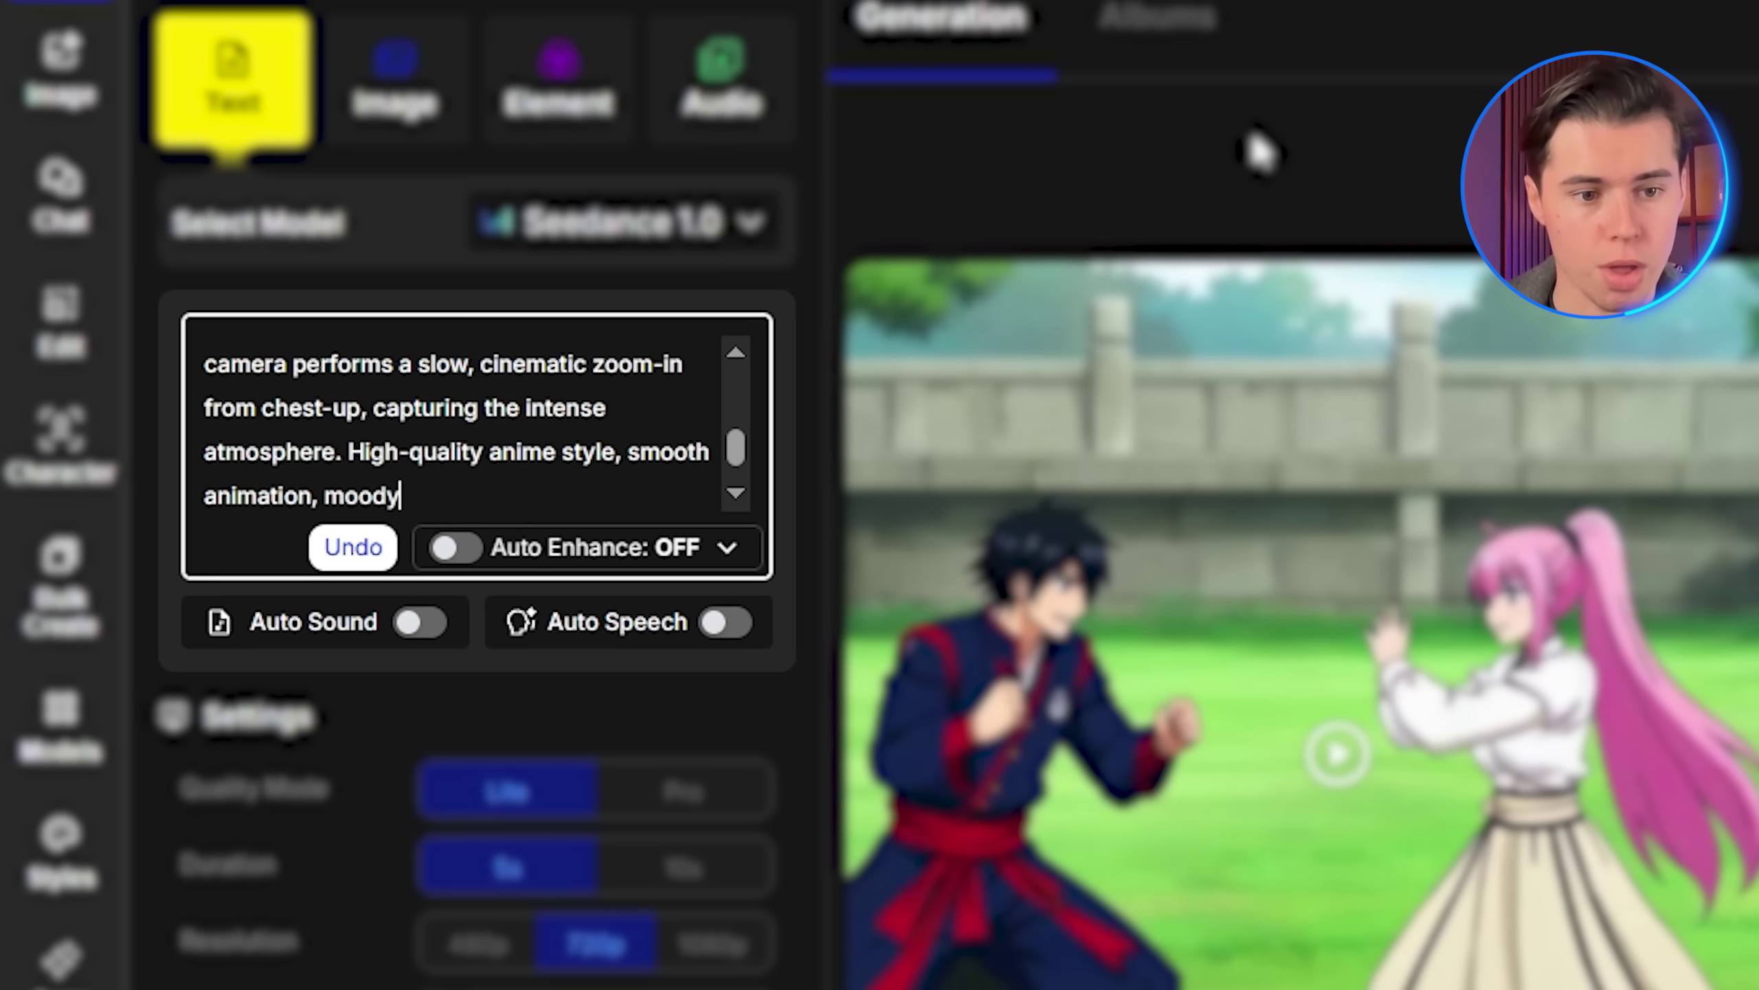
type("spheric.")
key("Return")
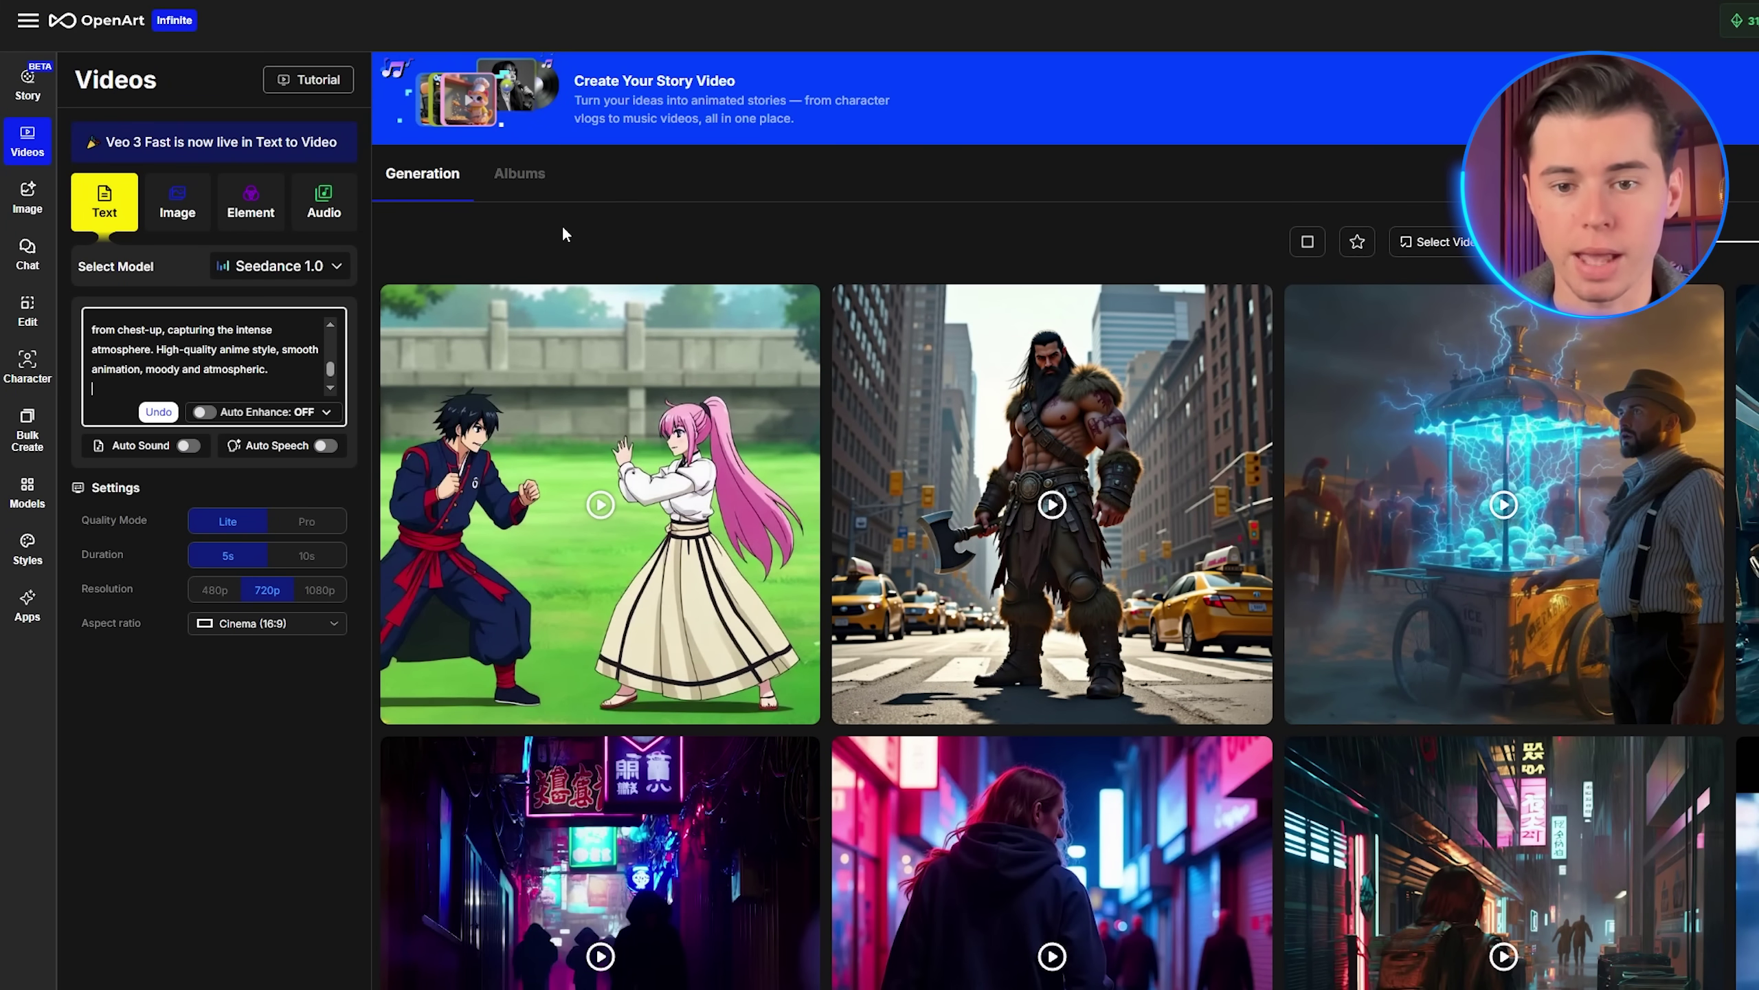
Choose the Vidu model and turn Auto Enhance on for the dungeon prompt
left_click(562, 234)
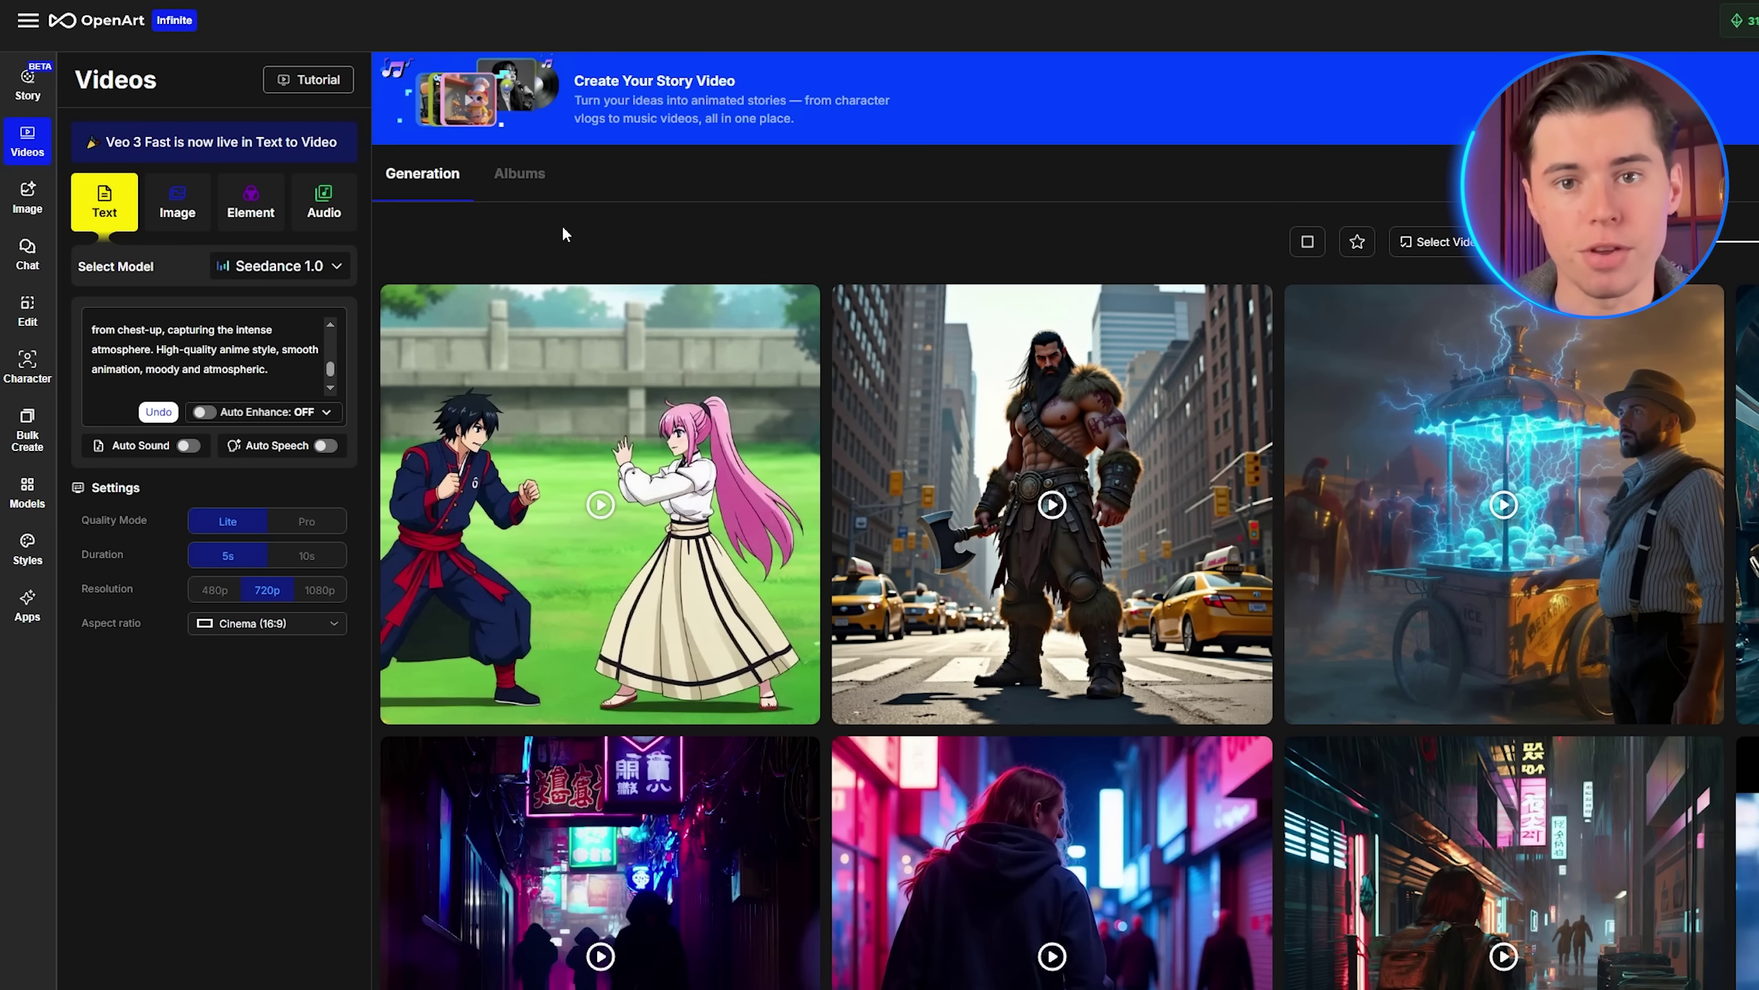
left_click(228, 262)
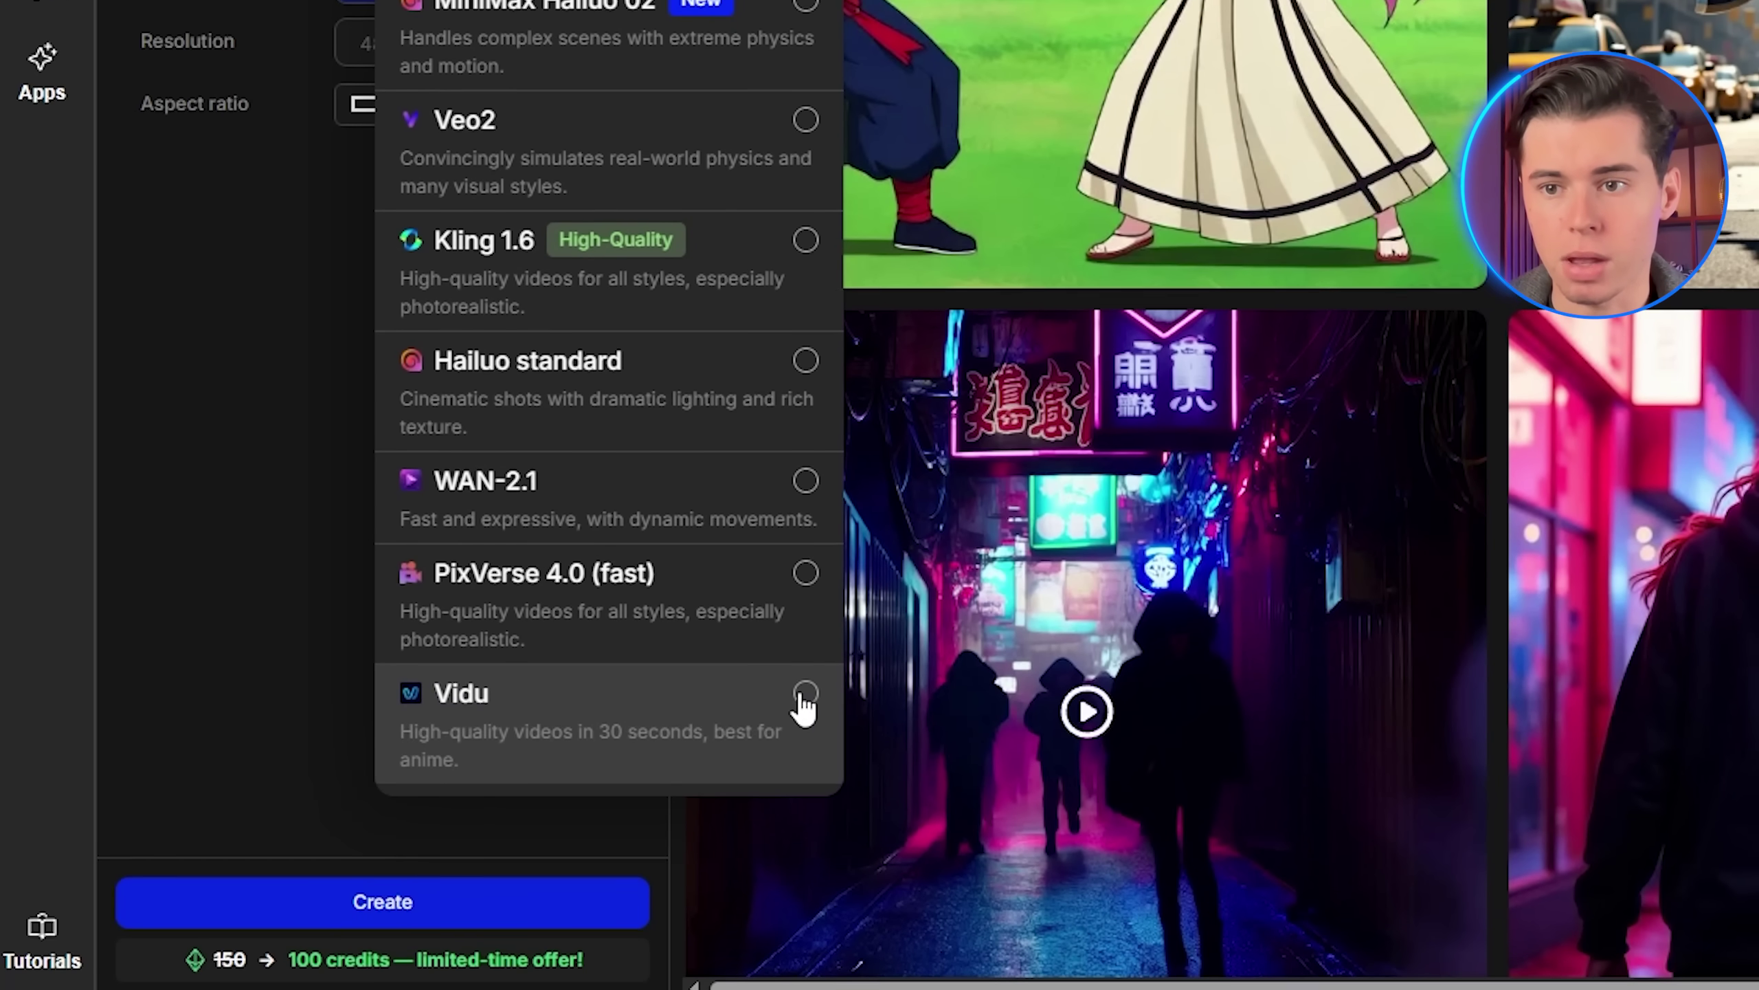
left_click(801, 699)
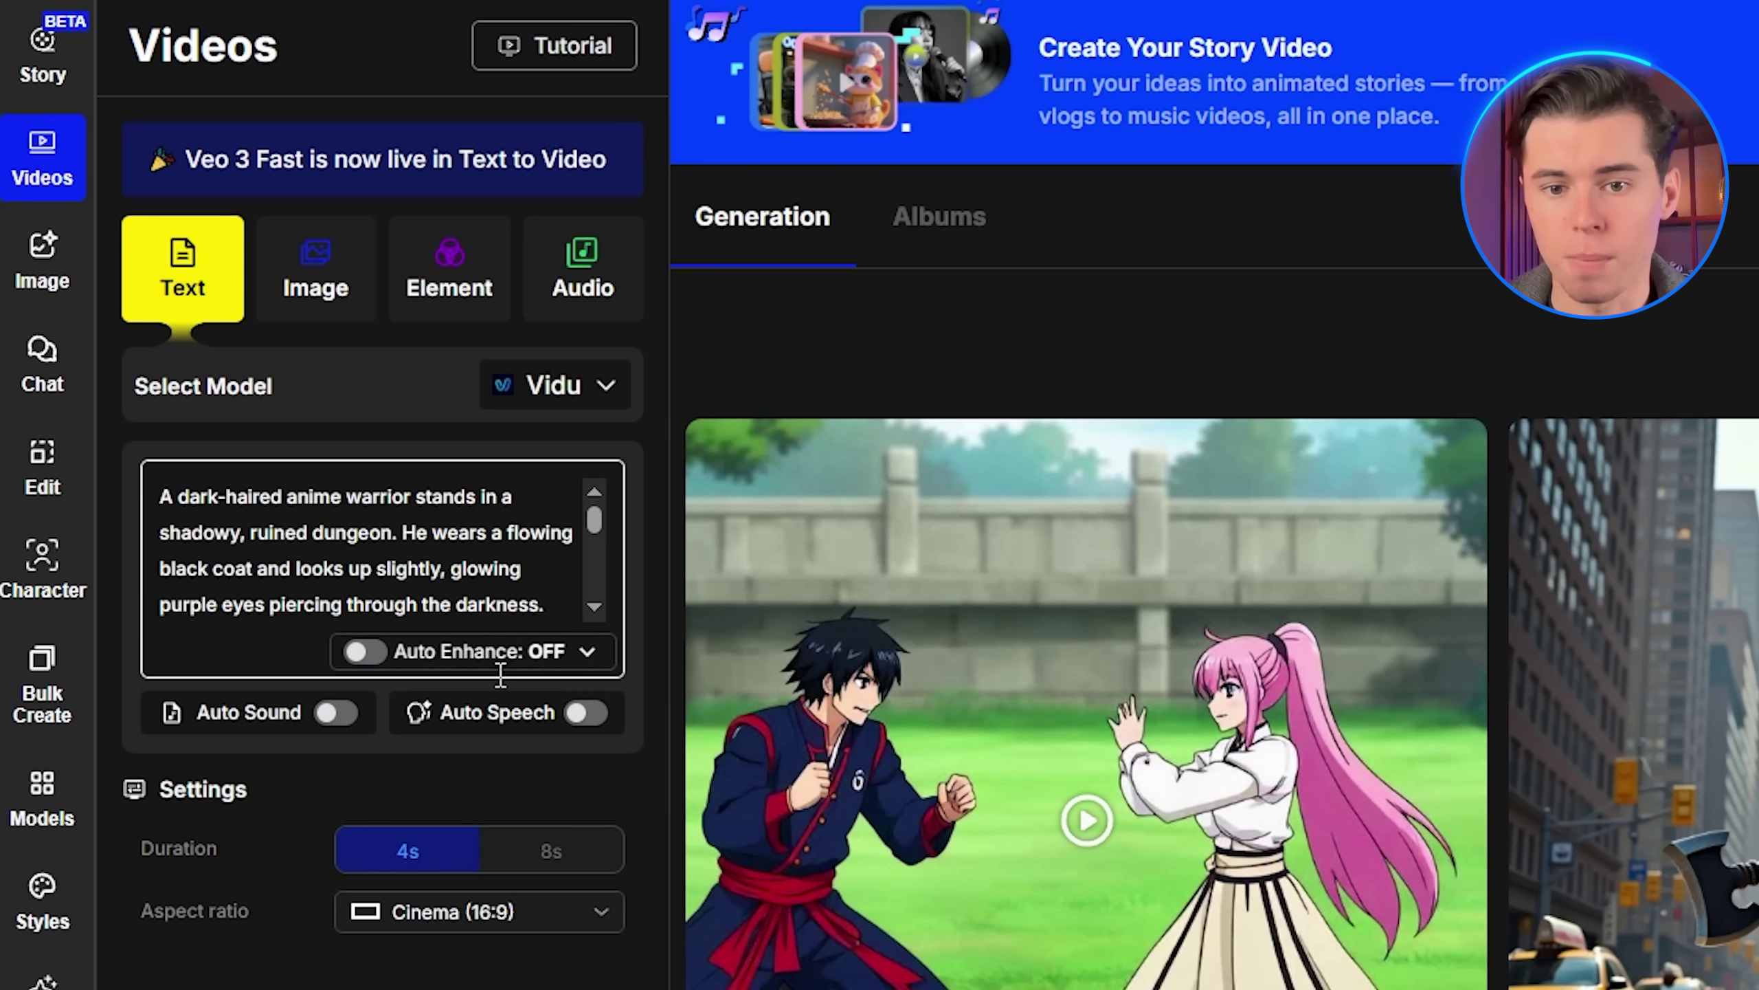
left_click(367, 655)
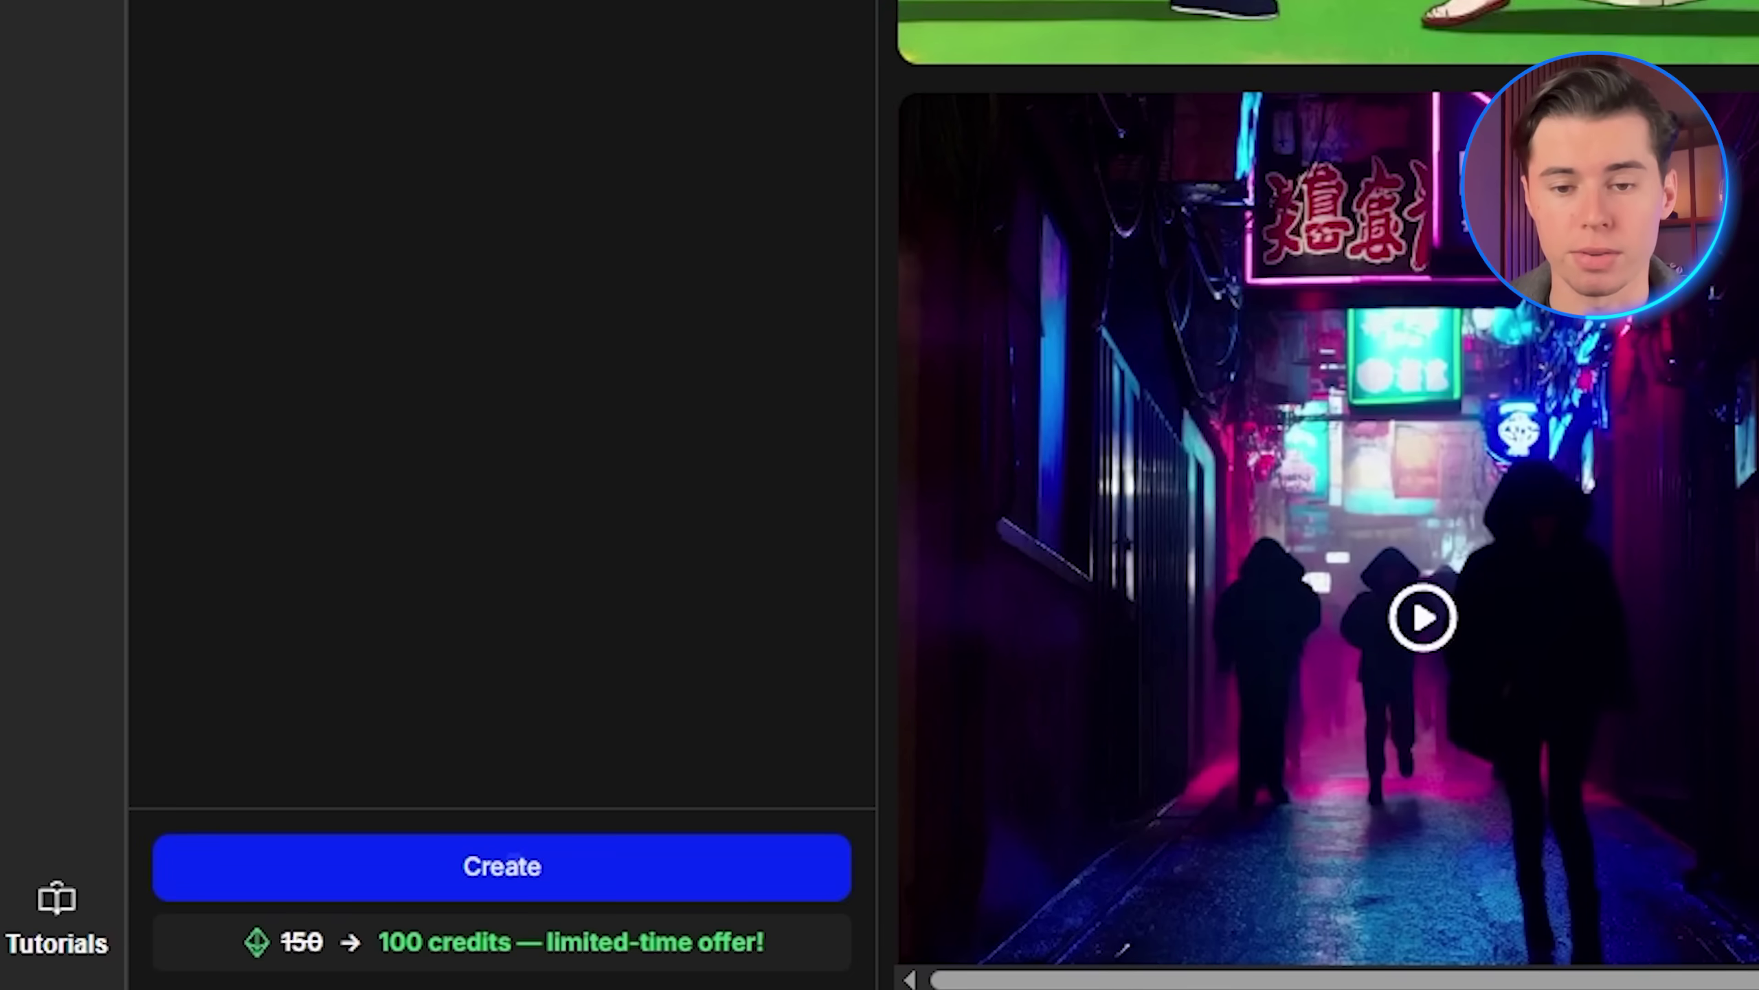
Generate the dungeon-warrior video clip
left_click(502, 867)
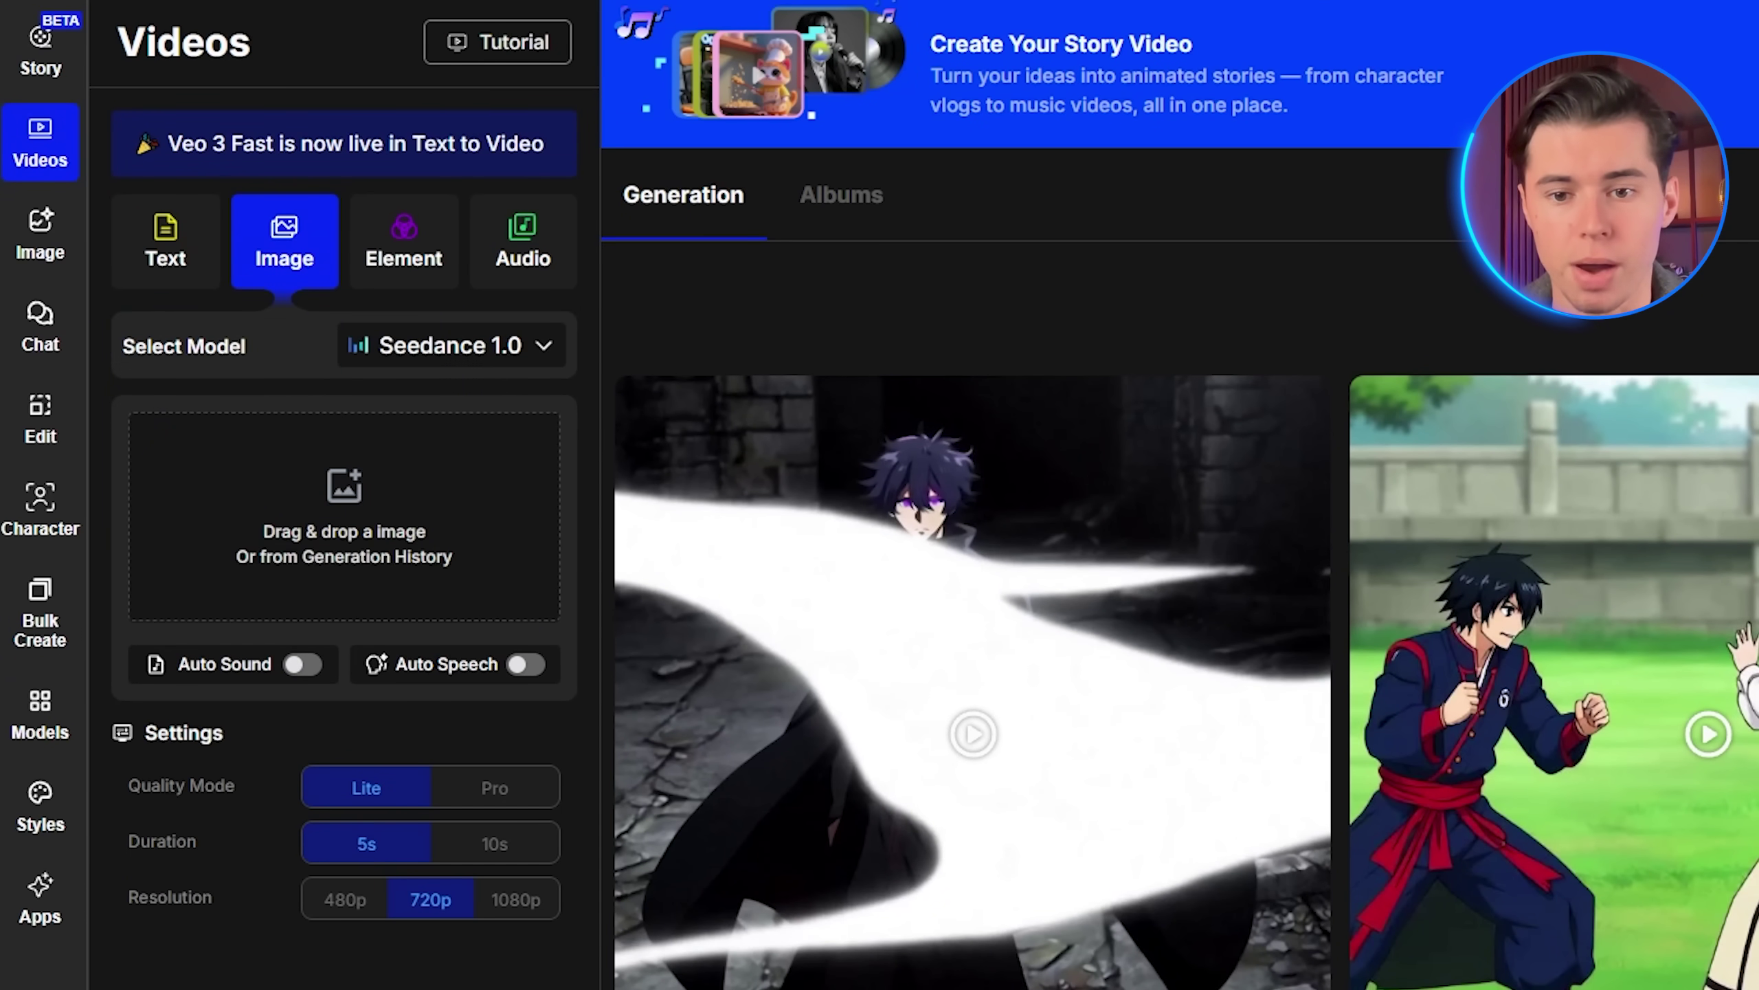
Switch to image creation and write the detailed Sung Jin-Woo Shadow Monarch portrait prompt
left_click(42, 239)
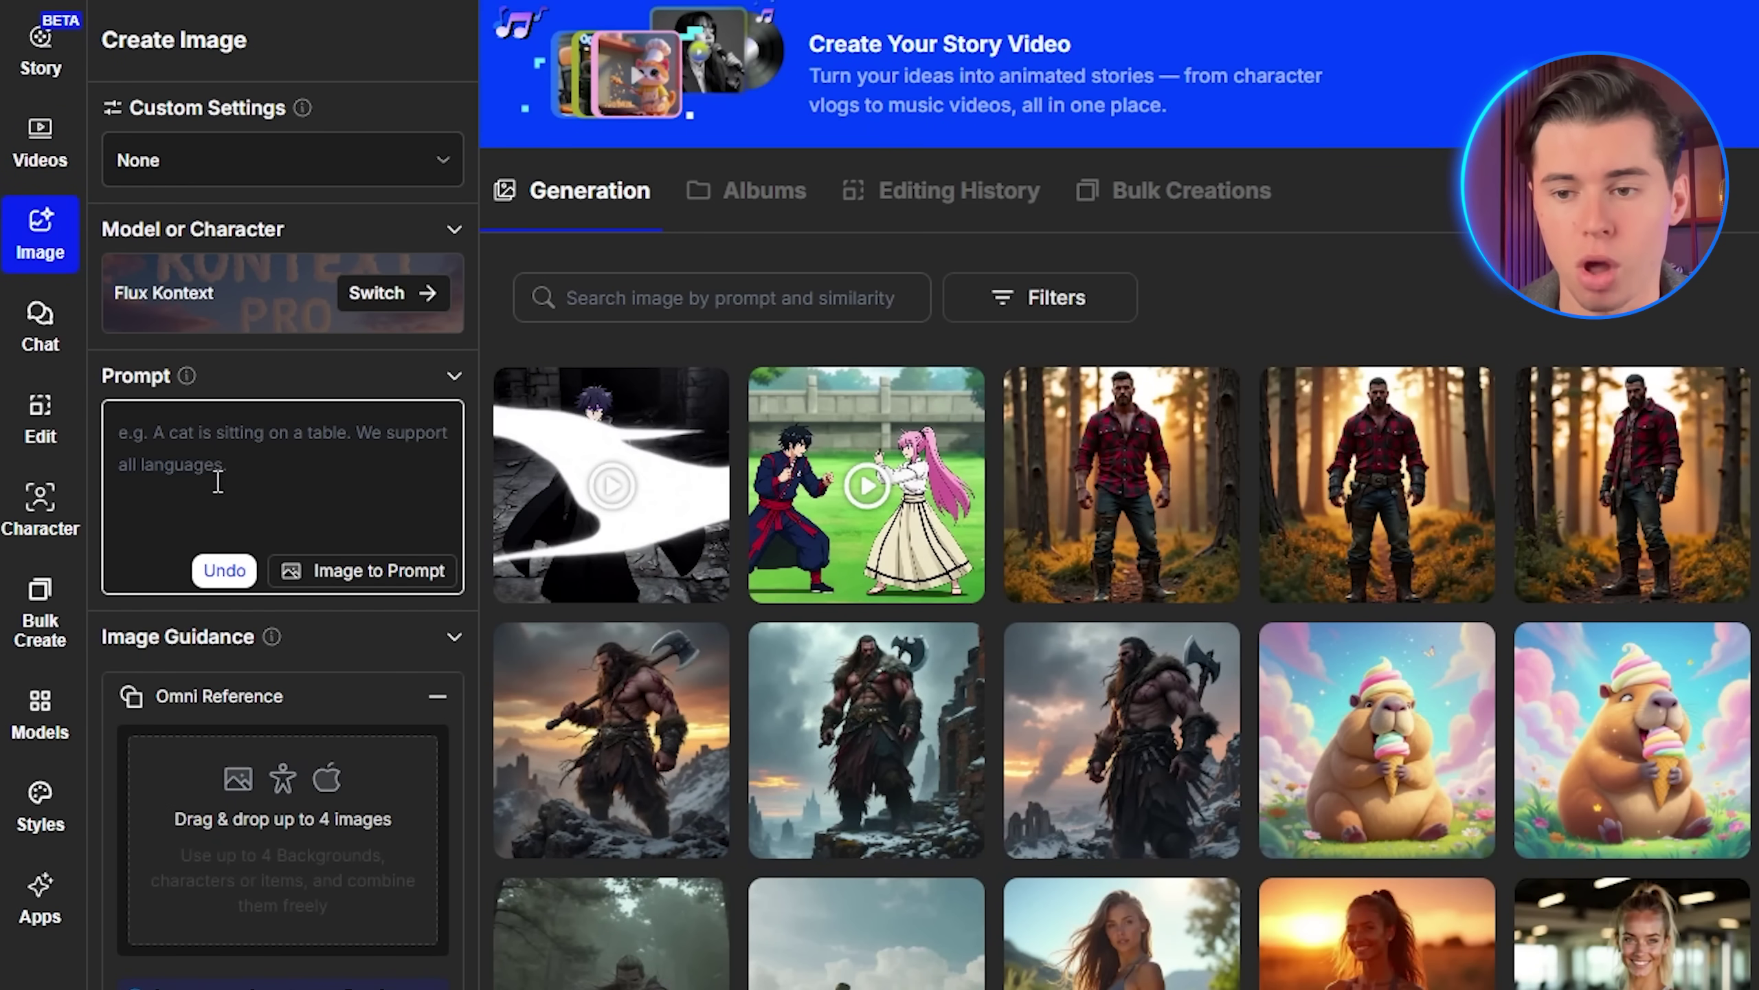
left_click(293, 479)
type("Create a highly detailed")
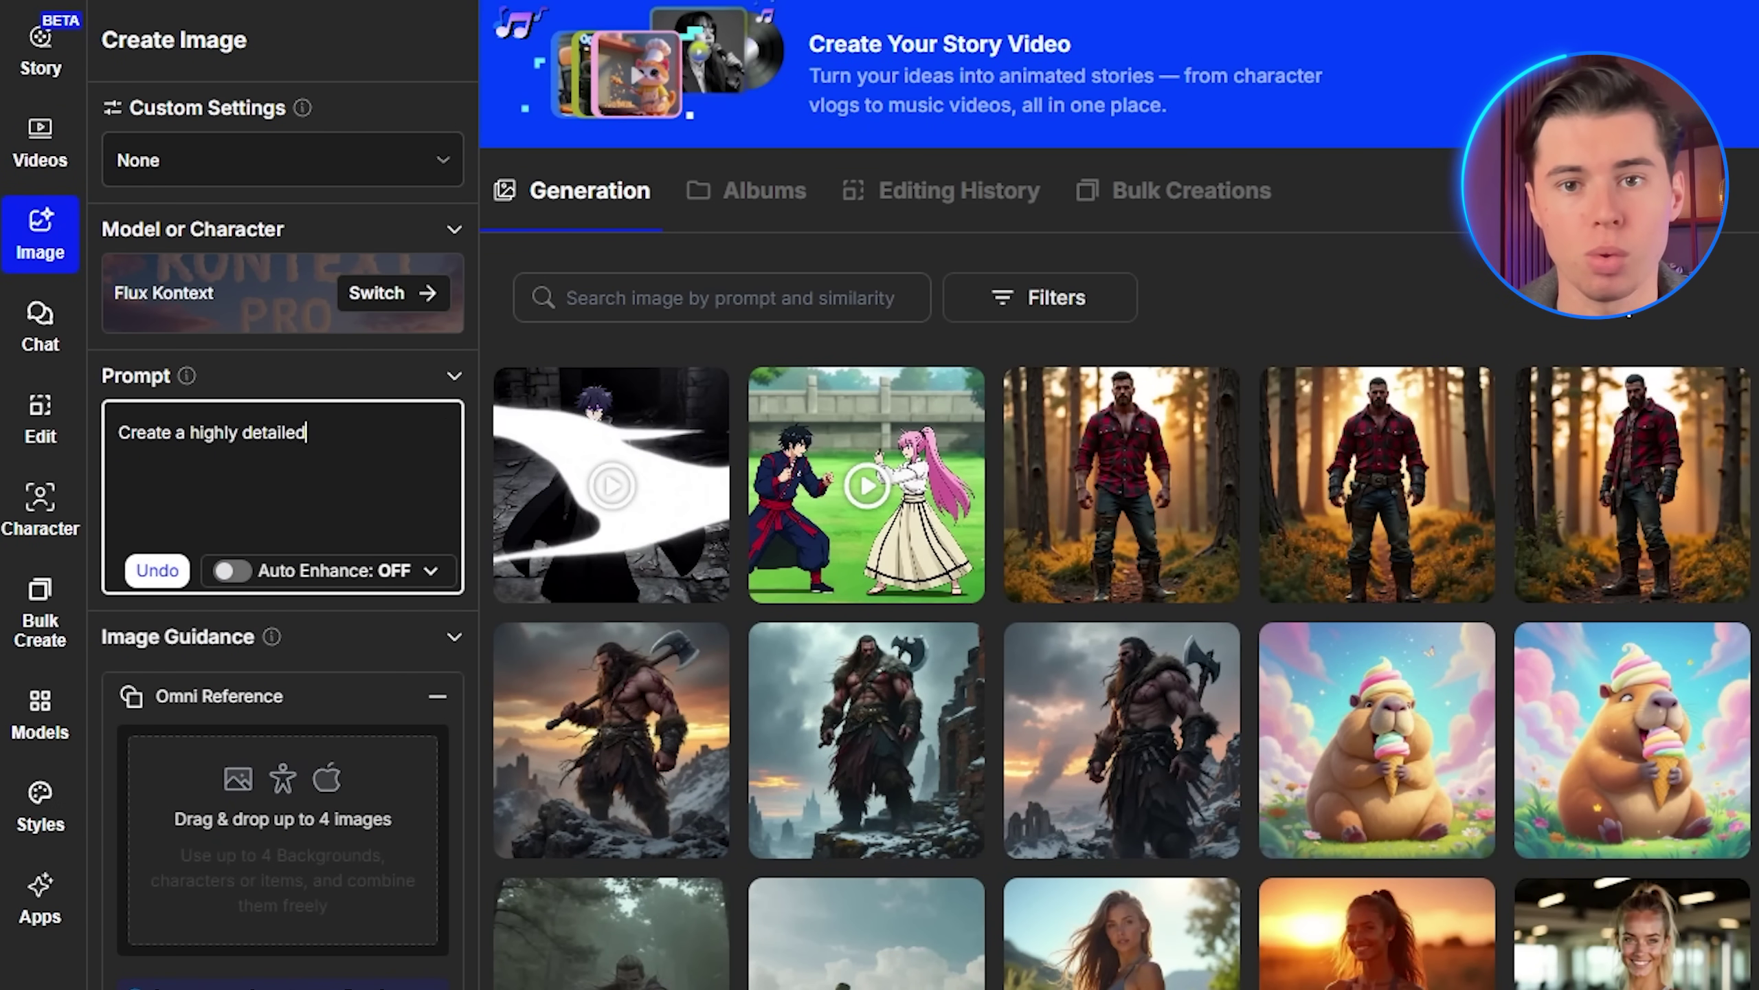
type(", dramatic portrait of Sung Jin-Woo, the Shadow Monarch from Solo Leveling. He has a lean, muscular build, intense glowing blue eyes, and jet-black hair swept slightly ")
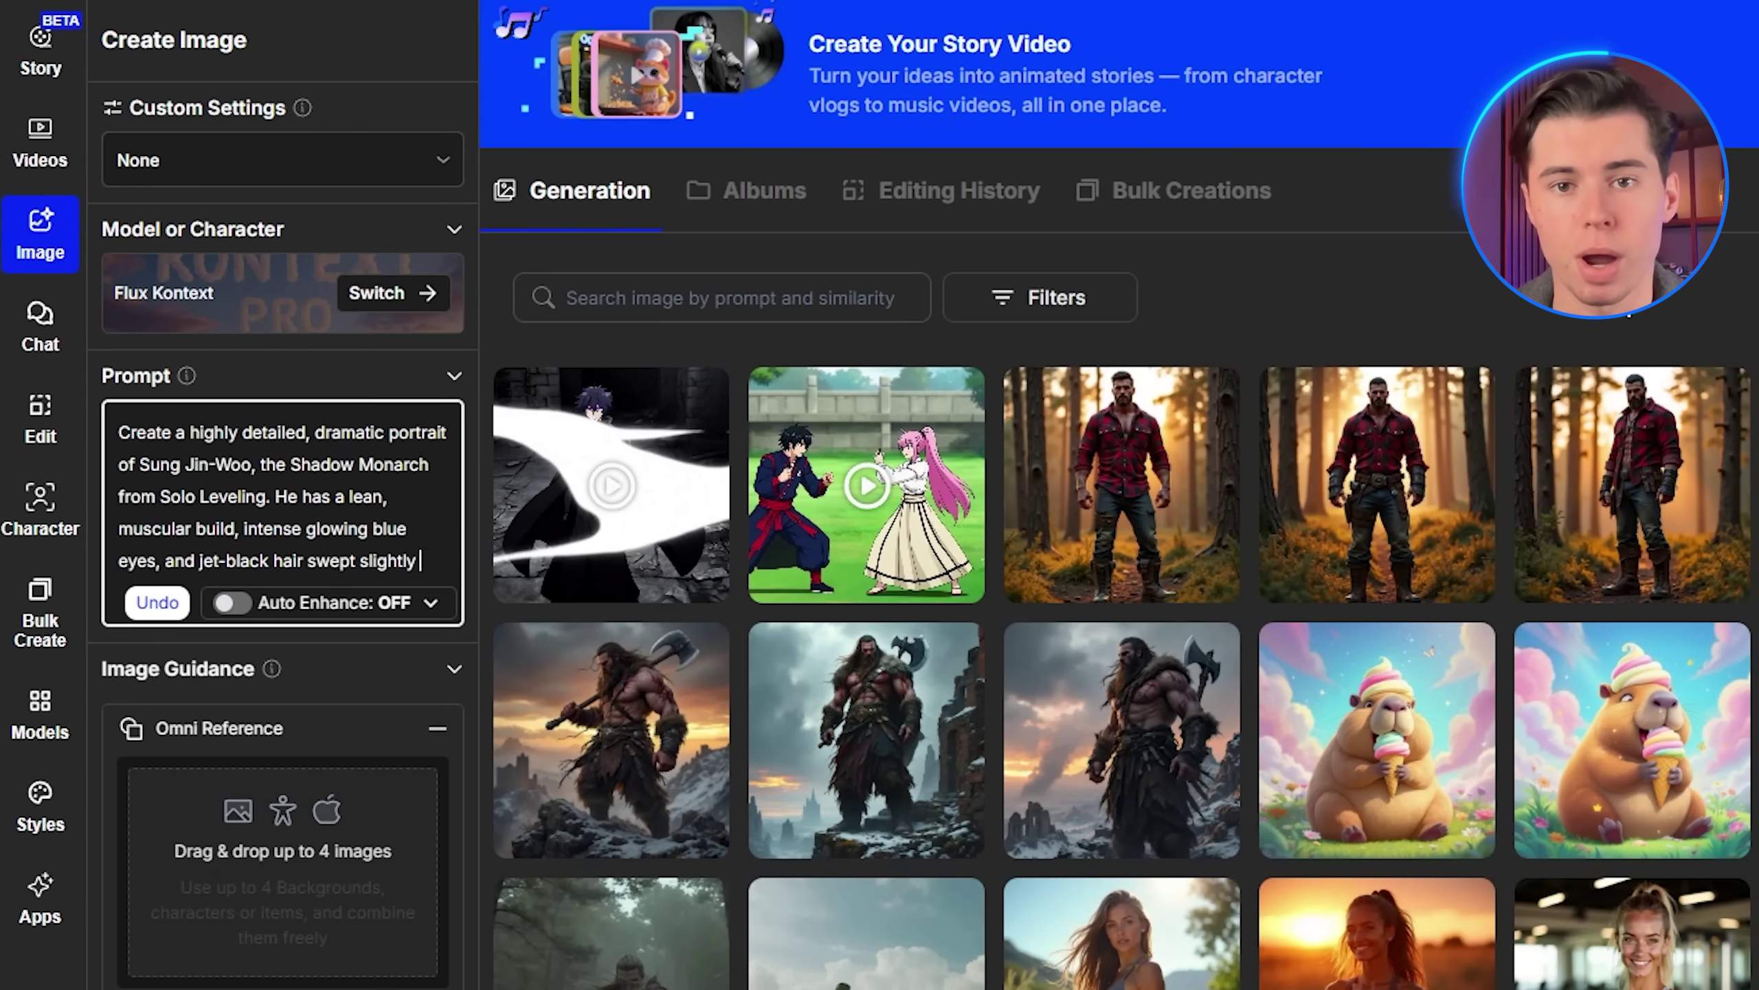
type("over his forehead. He's wearing a sleek black combat outfit with a long, tattered coat billowing behind him. Dark shadow energy swirls around his feet, and ghostly sh")
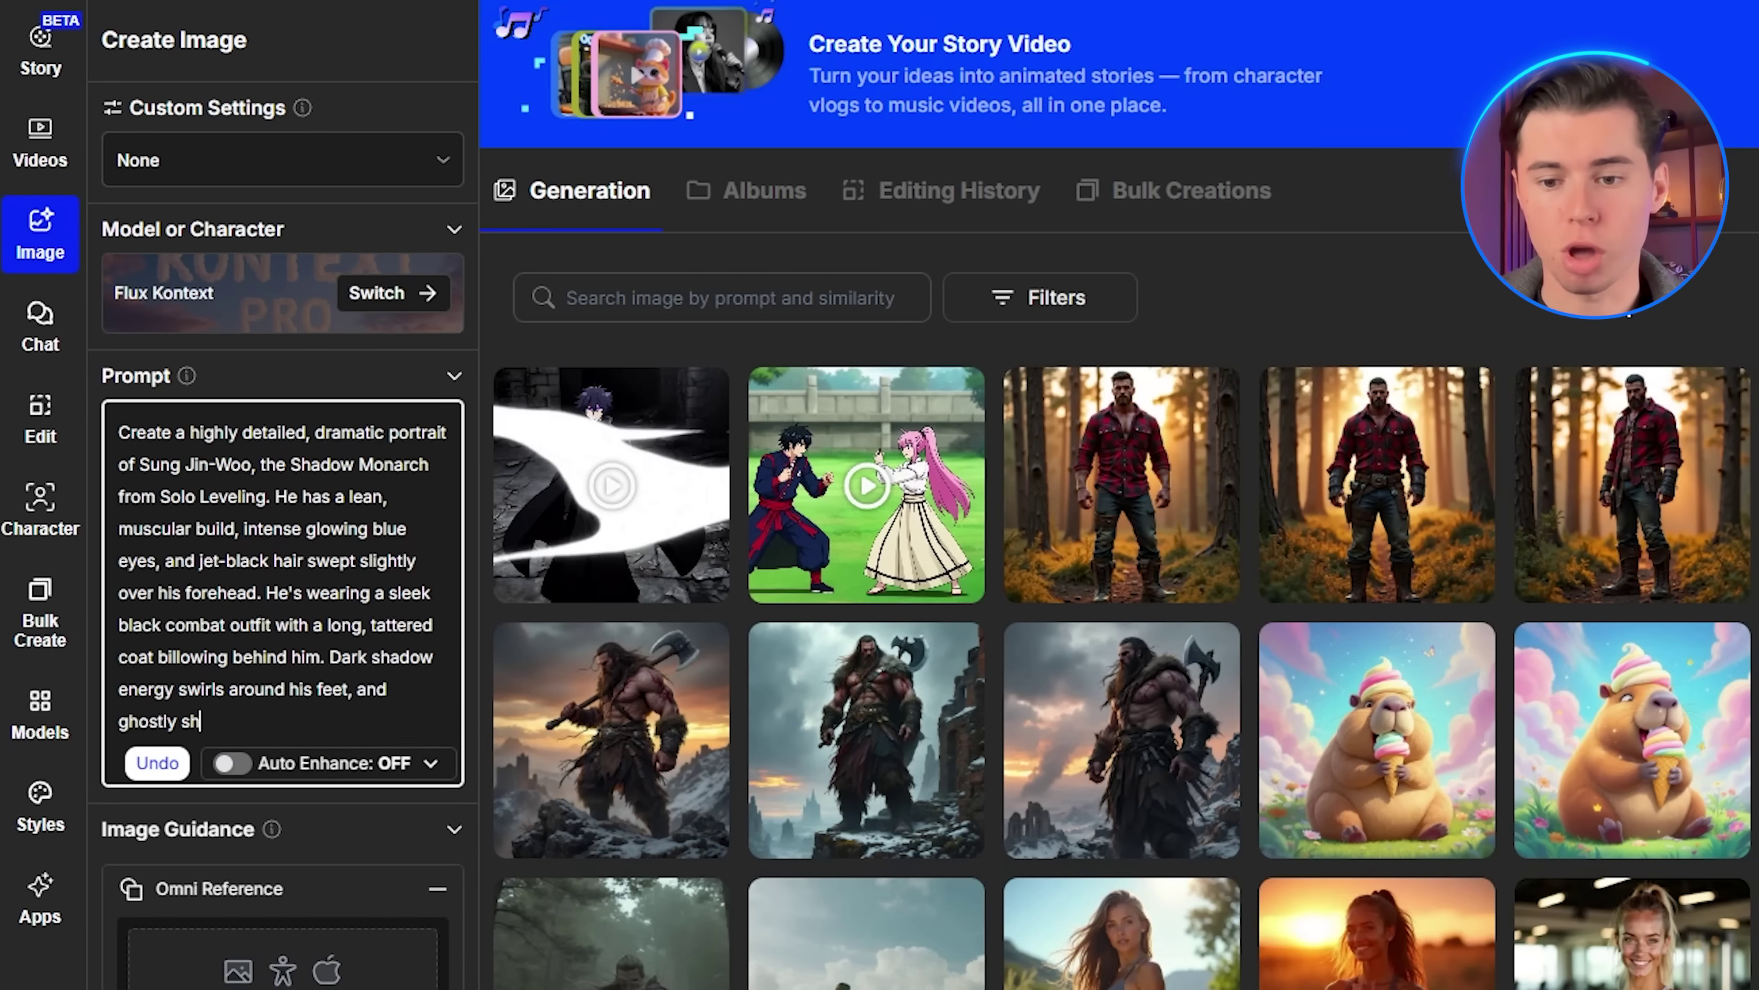
type("adow soldiers stand in formation behind him. The setting is a ruined cityscape at twilight, lit by eerie purple lightning in the background. His expression is calm but menacing — a ruler of darkness ready for battle.")
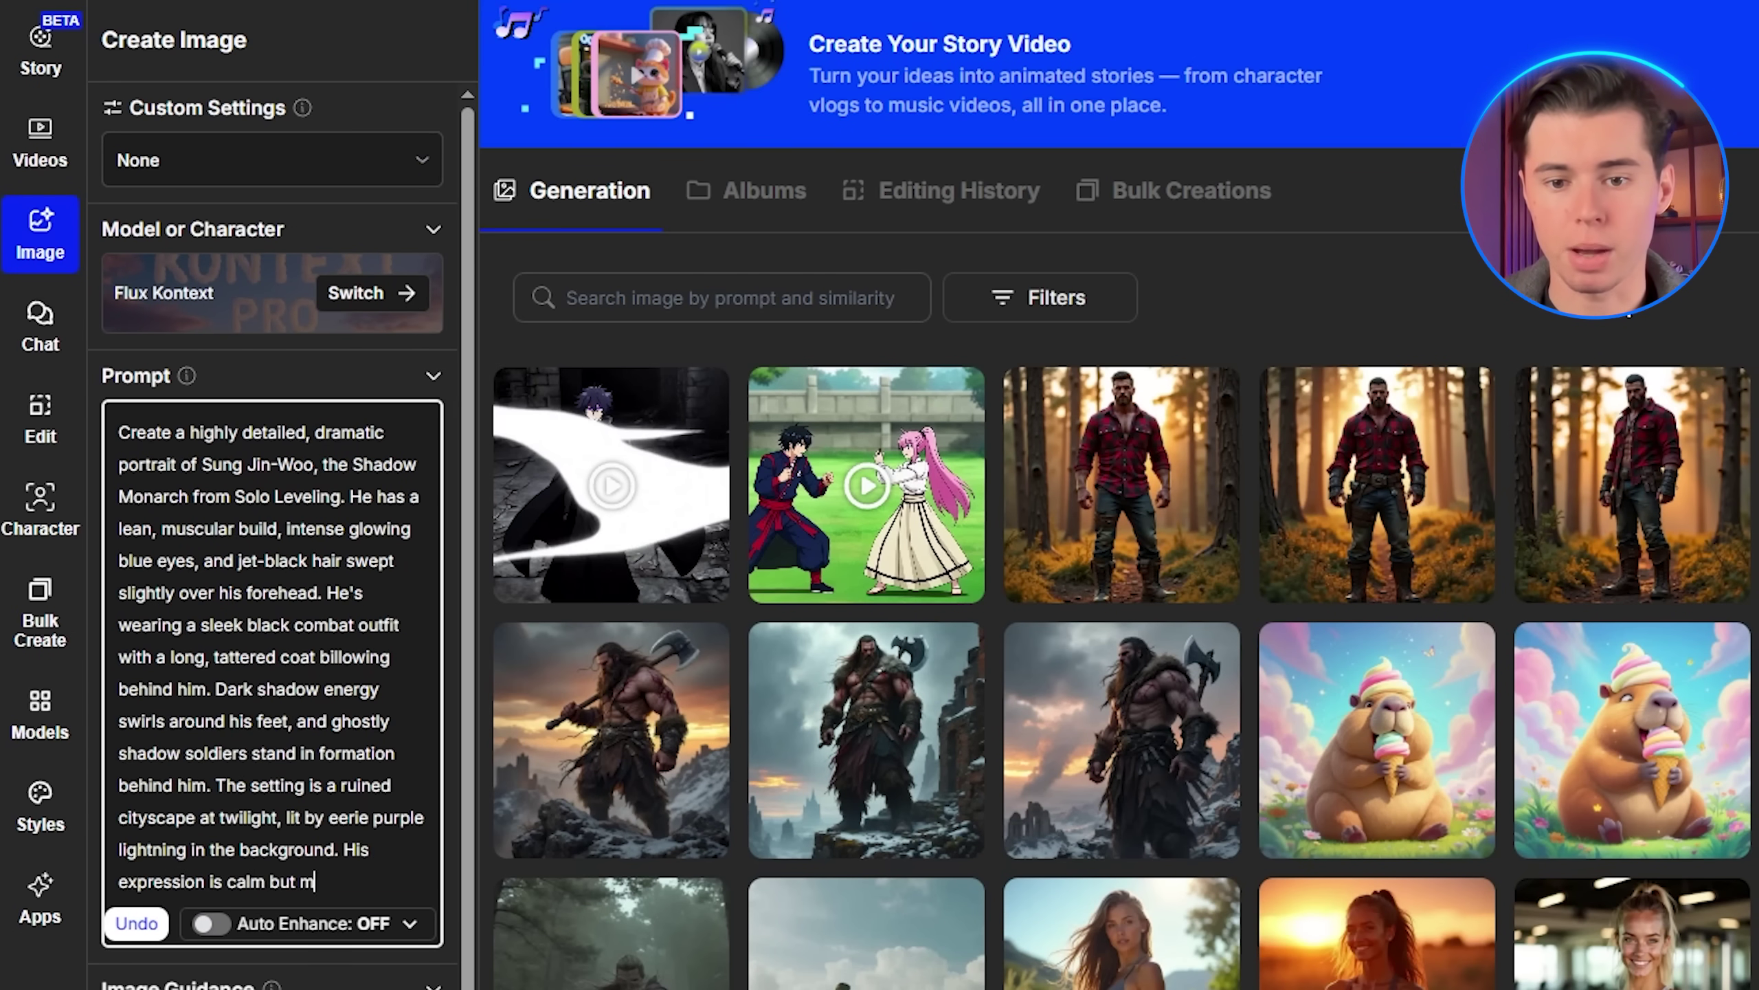
Browse the Anime-category public models in the model library
left_click(367, 292)
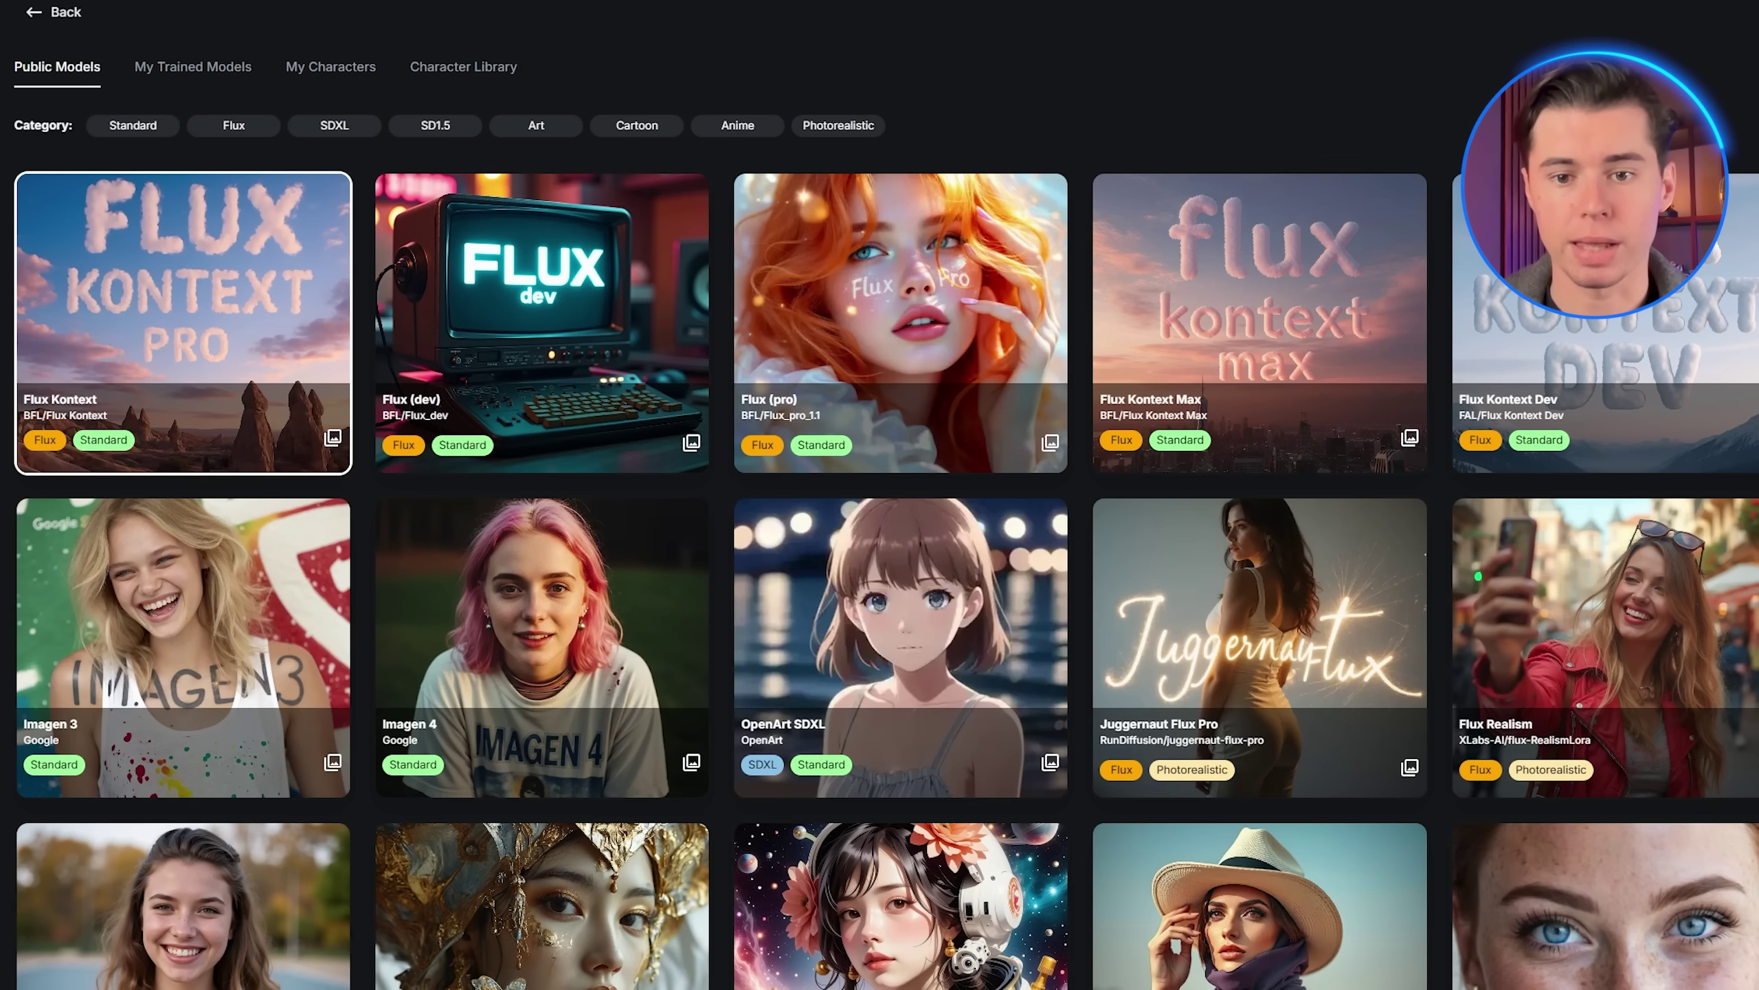
left_click(735, 132)
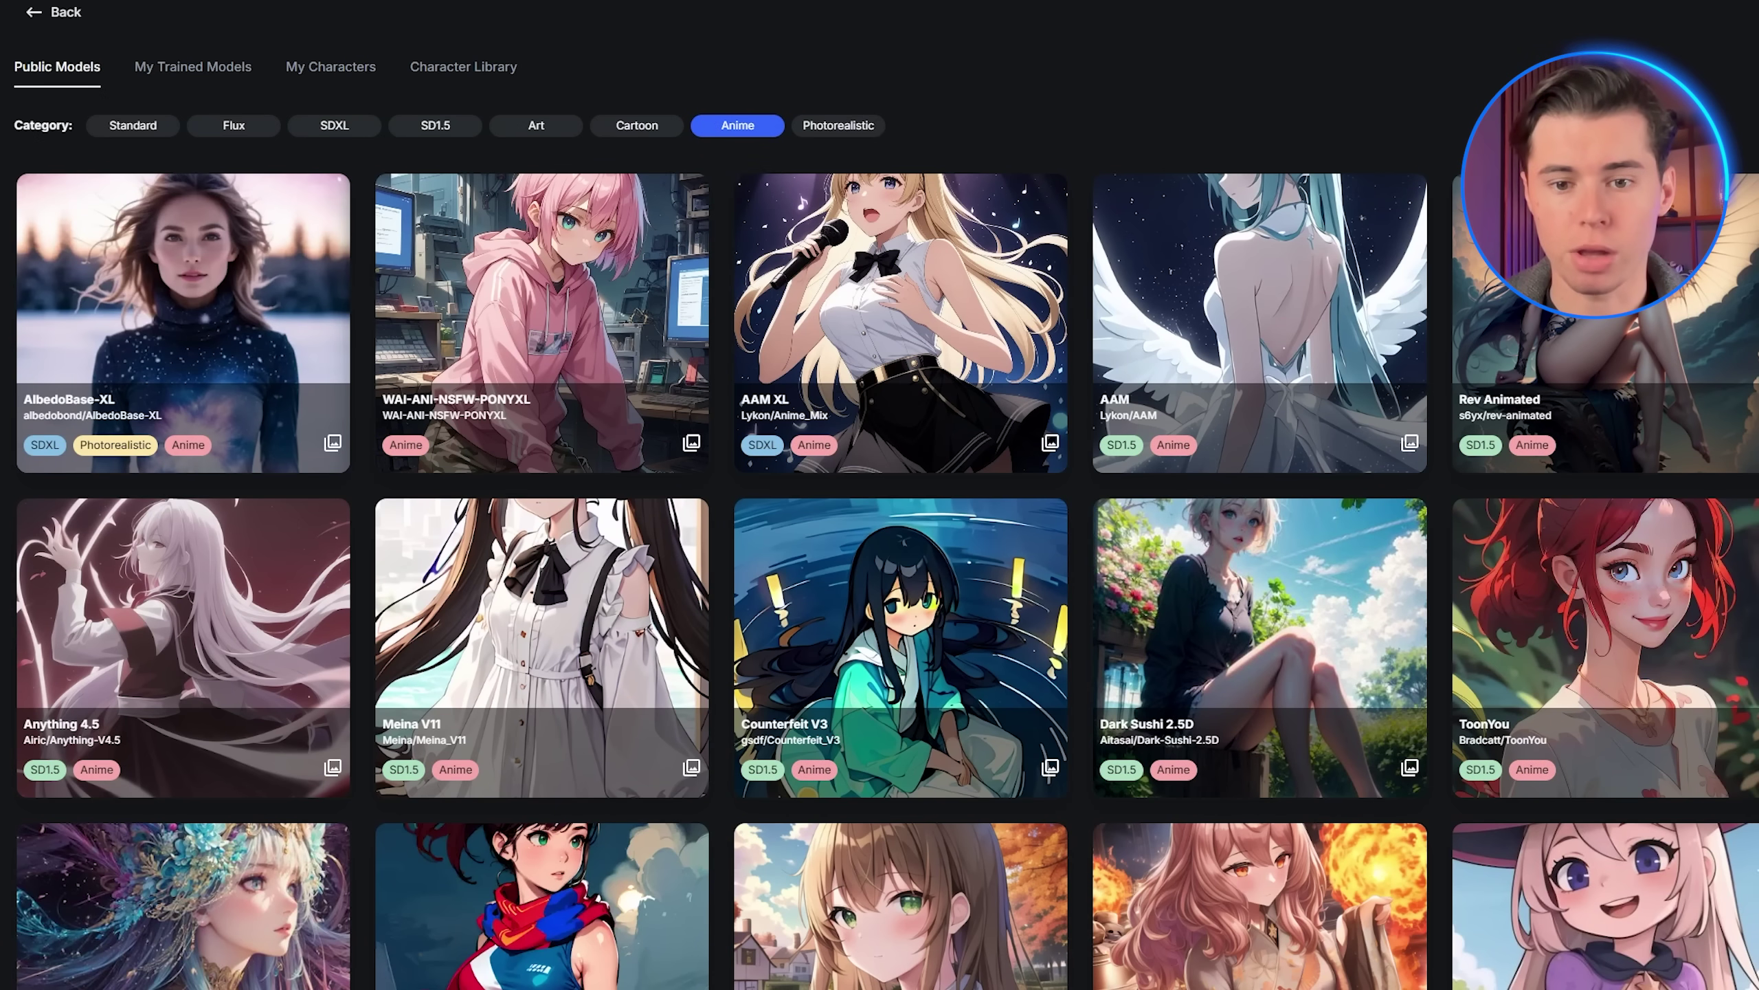
scroll(880, 520, "down", 5)
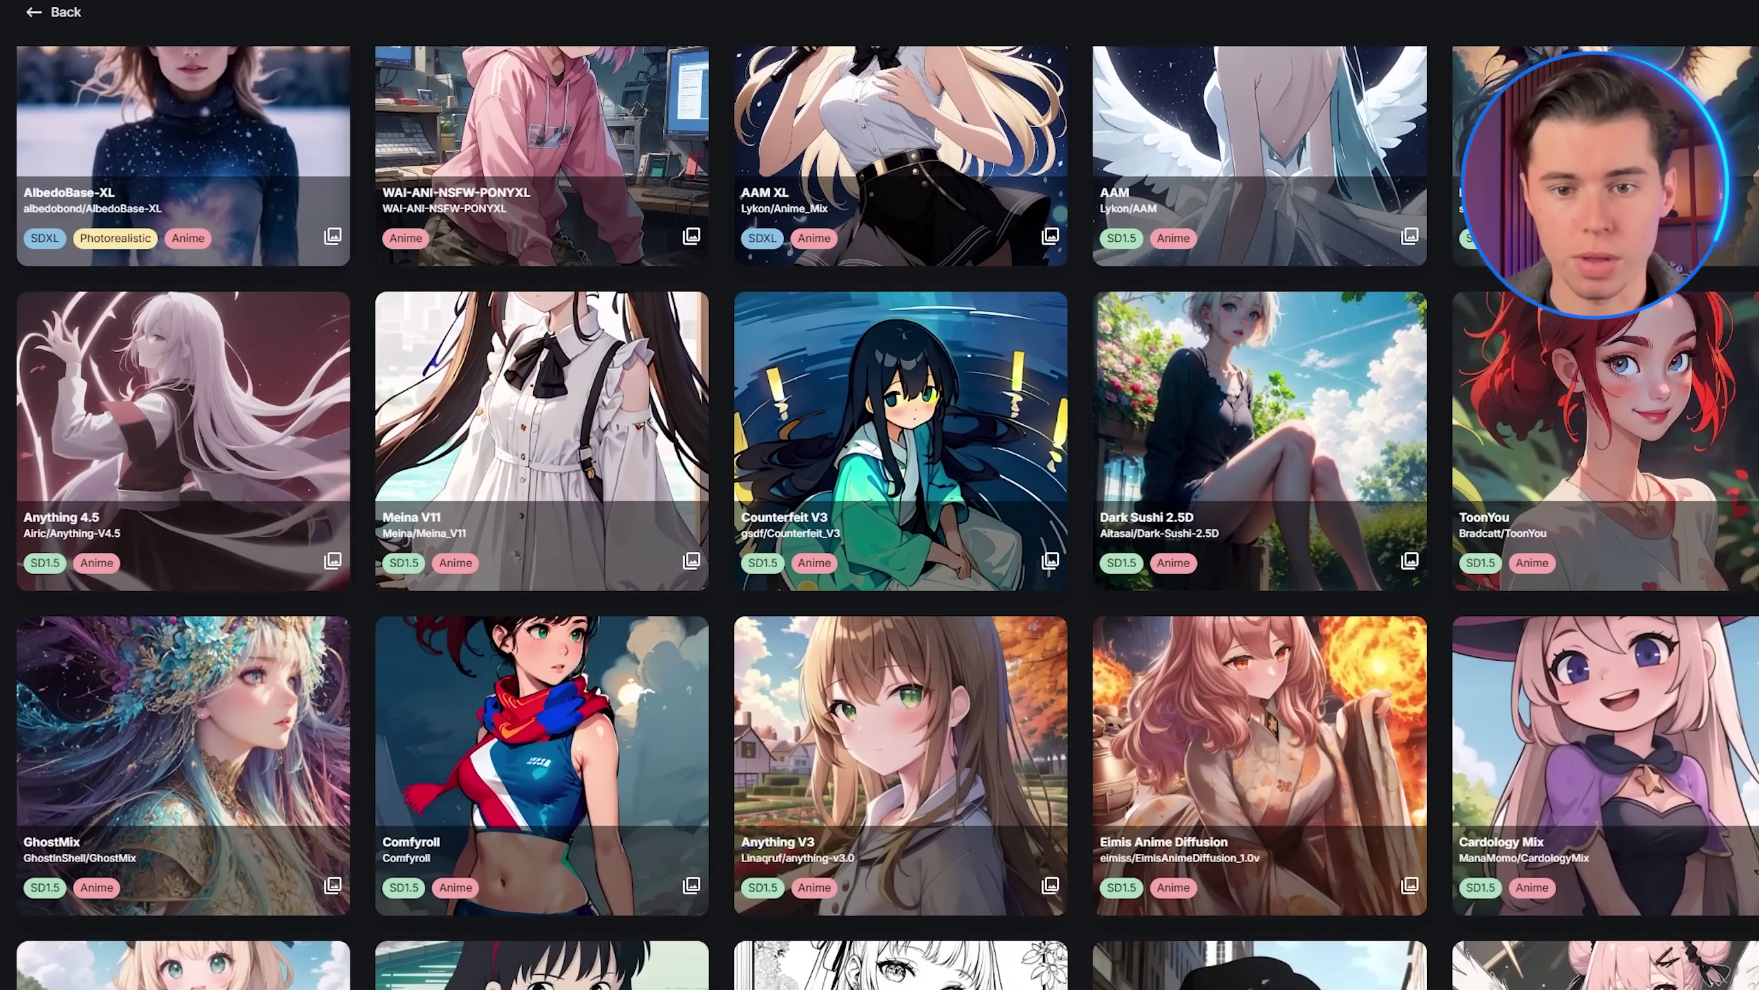
scroll(880, 520, "down", 2)
scroll(879, 520, "up", 6)
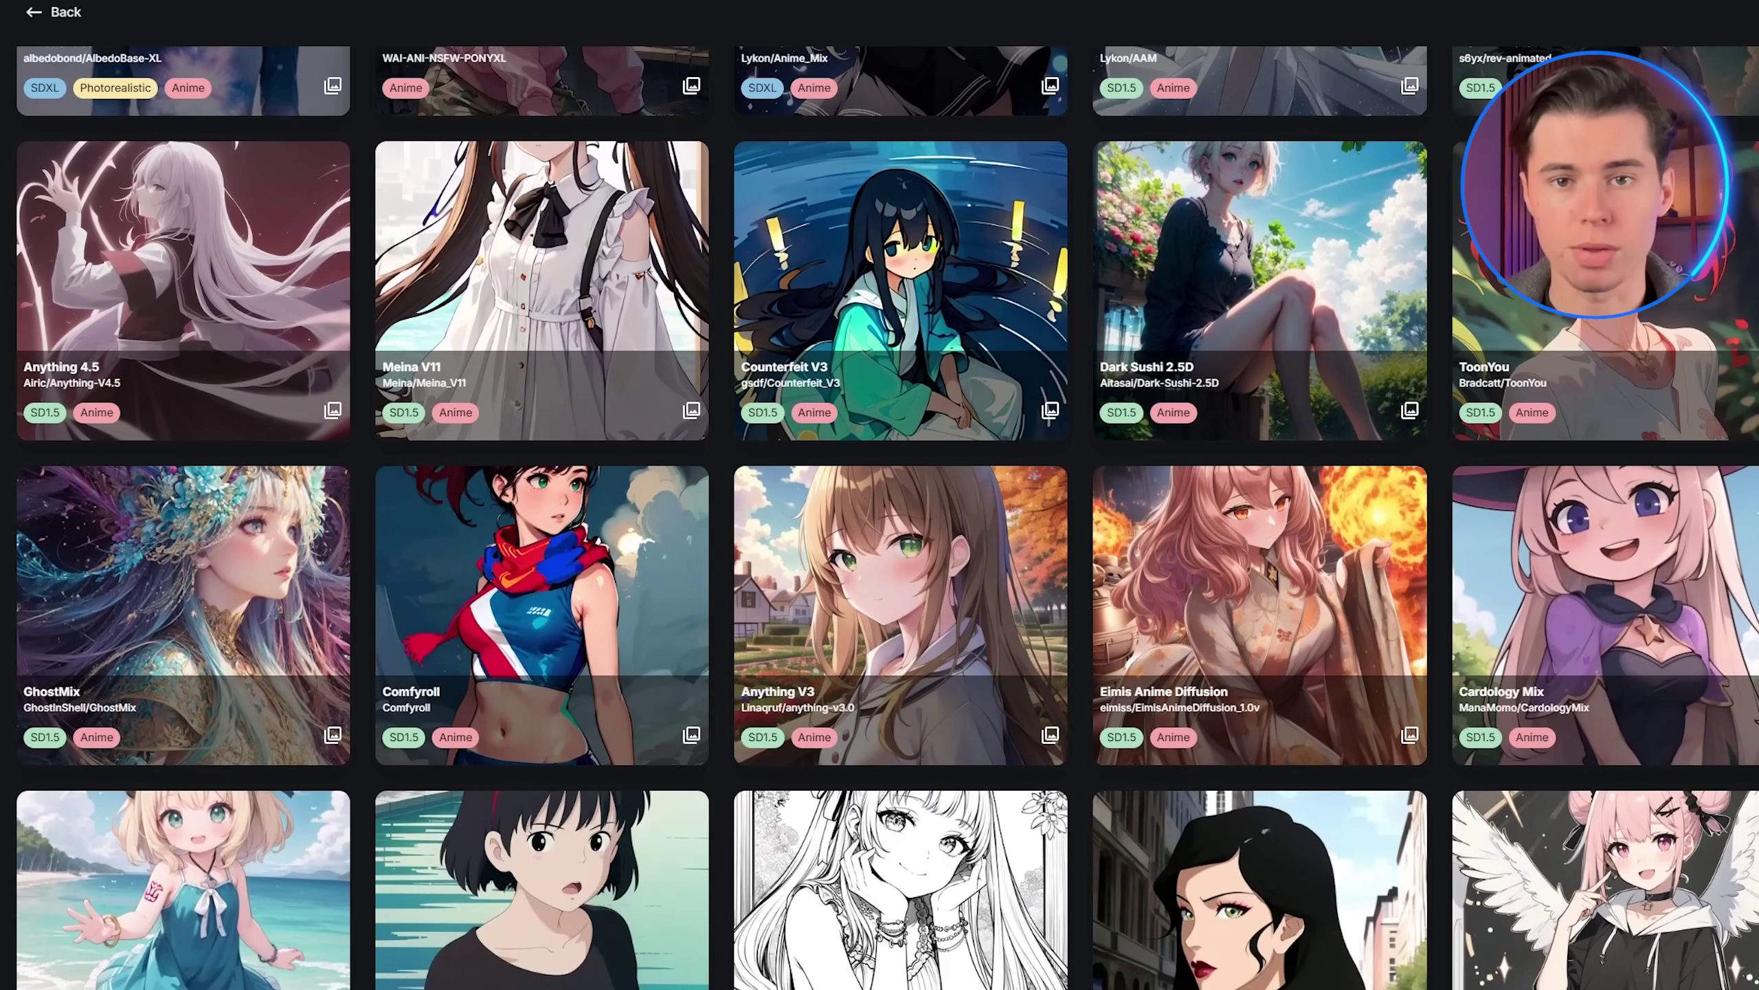
scroll(880, 519, "up", 1)
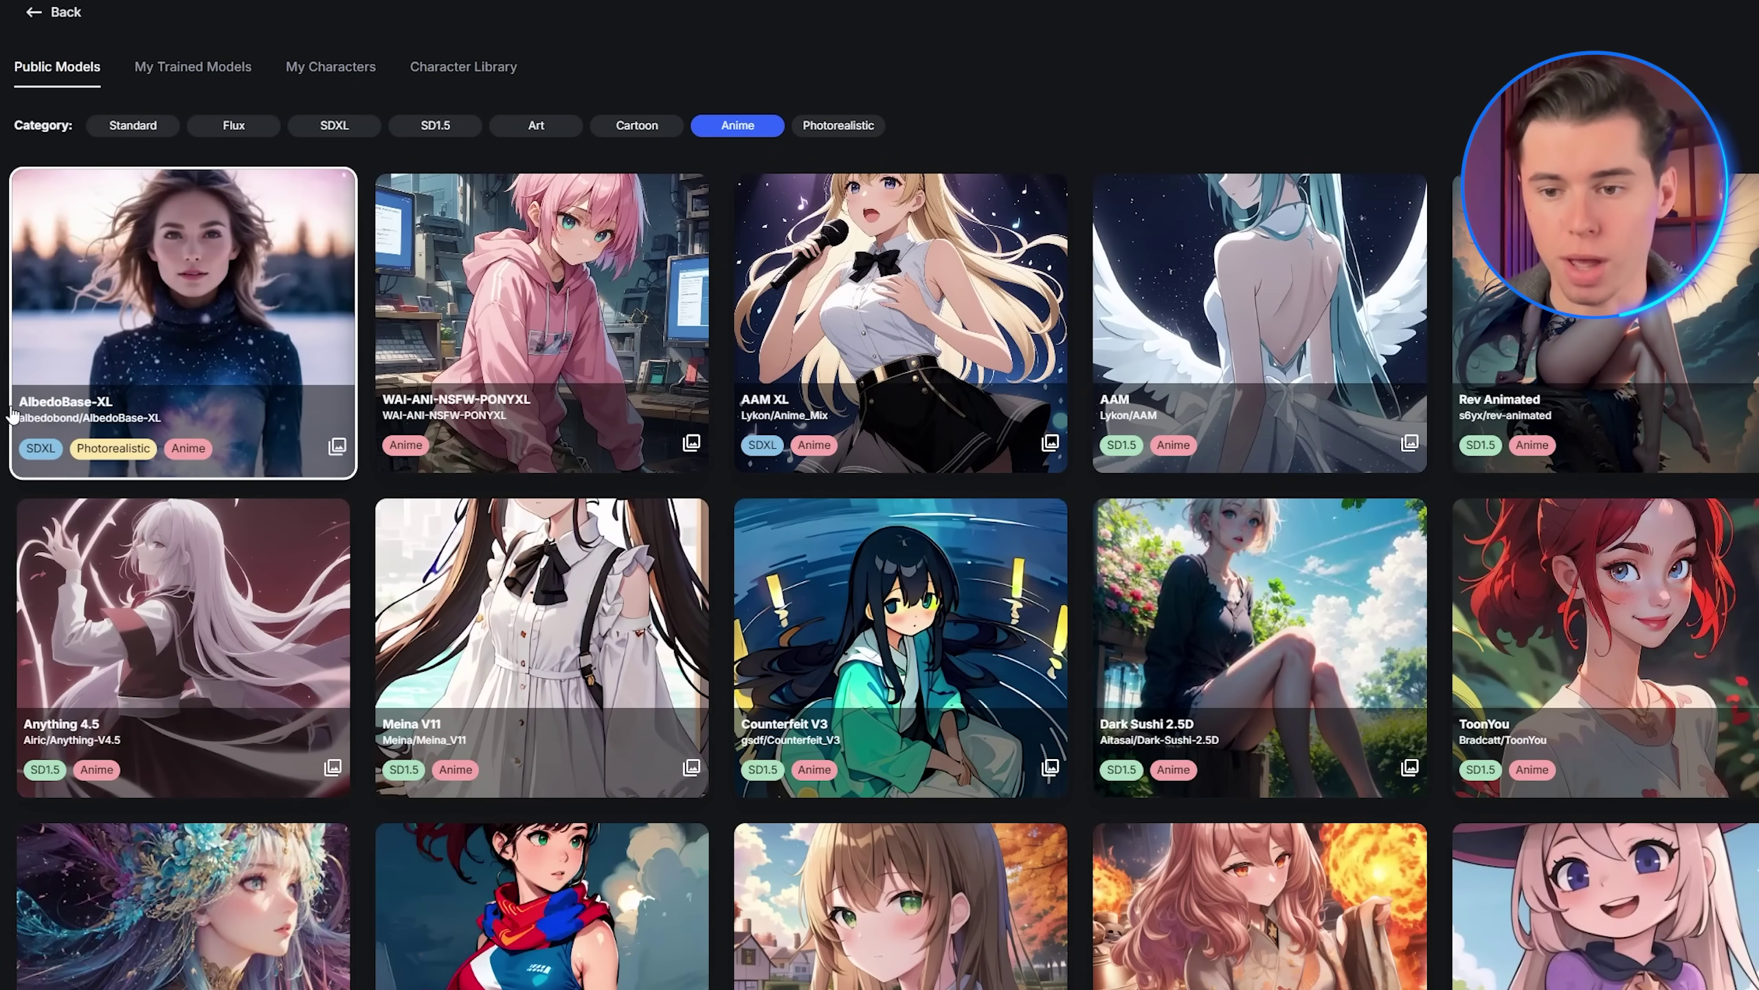
Use AlbedoBase-XL and load the generated portrait as the video's start frame
left_click(179, 370)
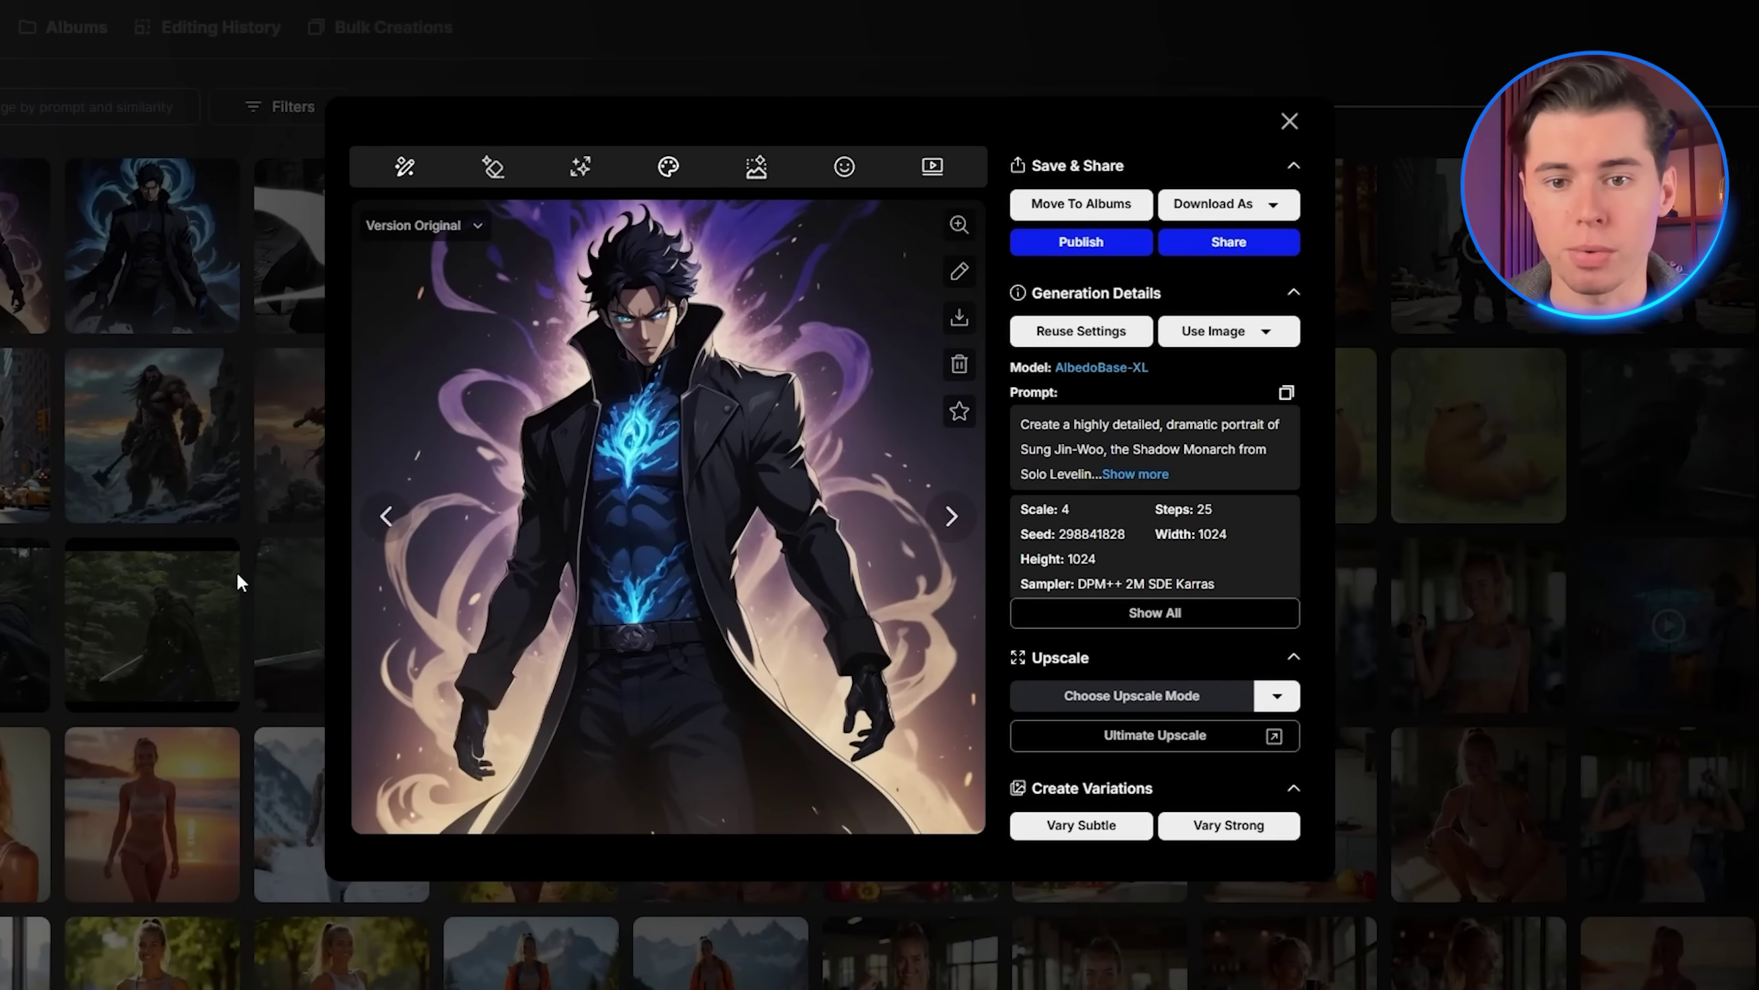
left_click(236, 569)
left_click(53, 160)
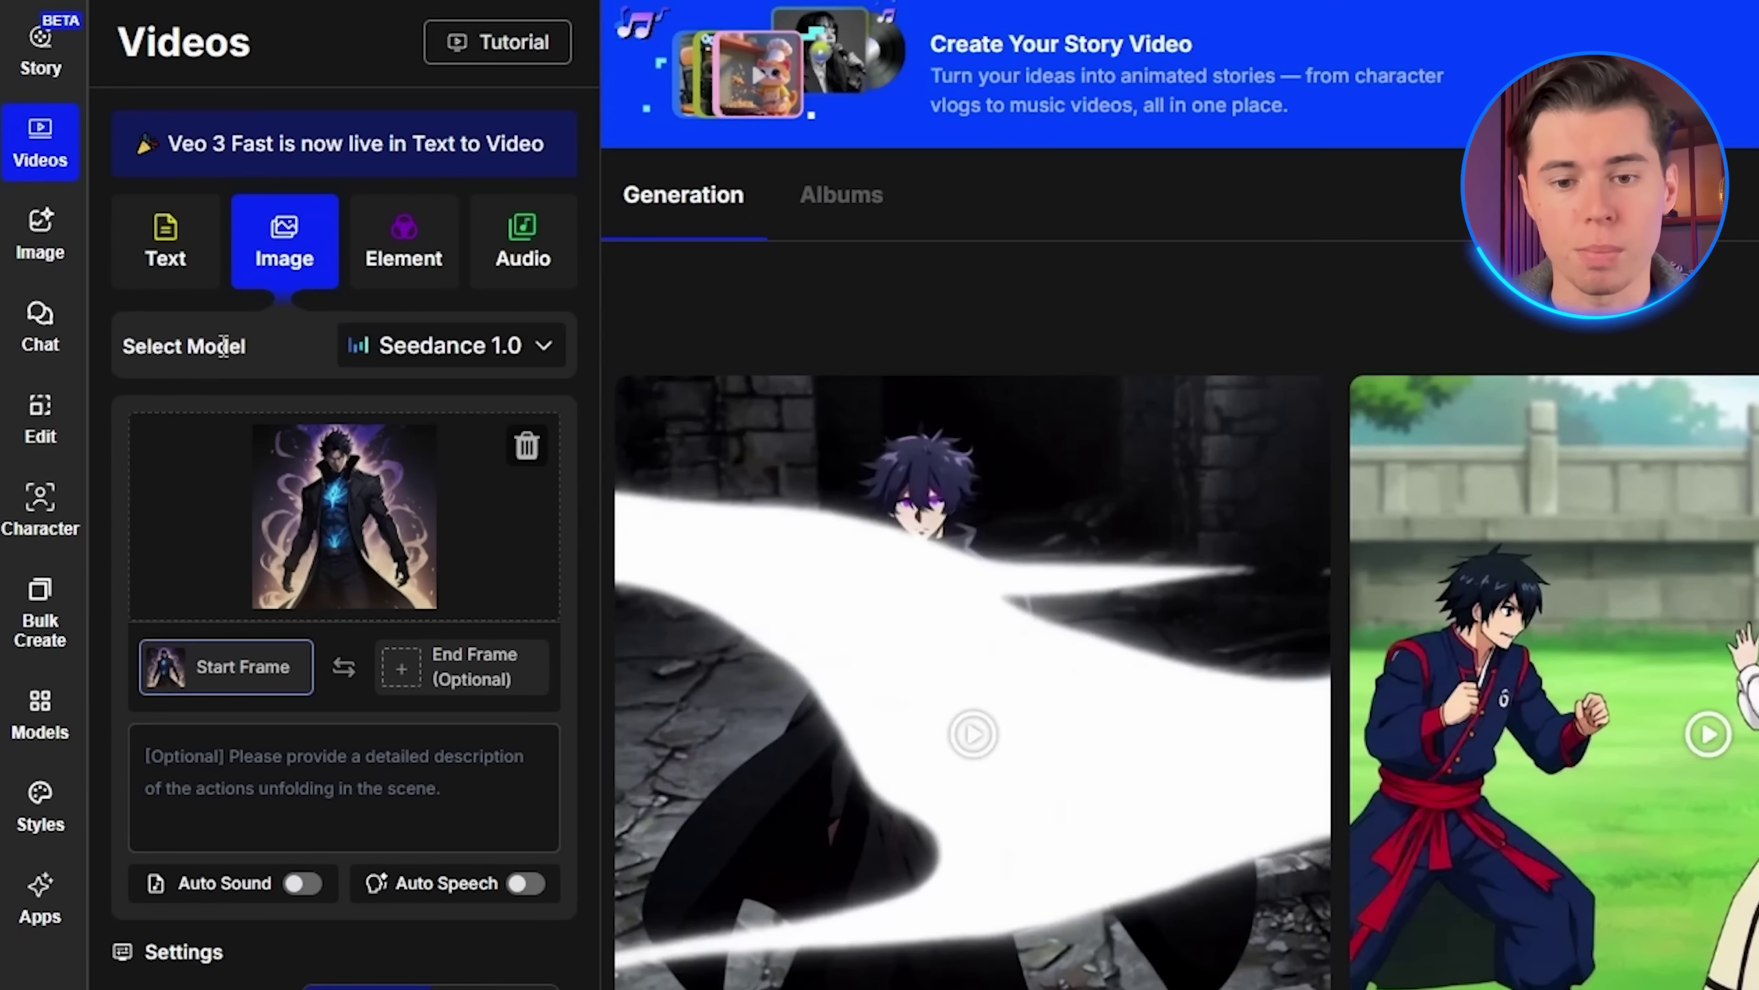
Pick PixVerse 4.5 (fast), add the slow atmospheric motion prompt, and view the clip
left_click(552, 343)
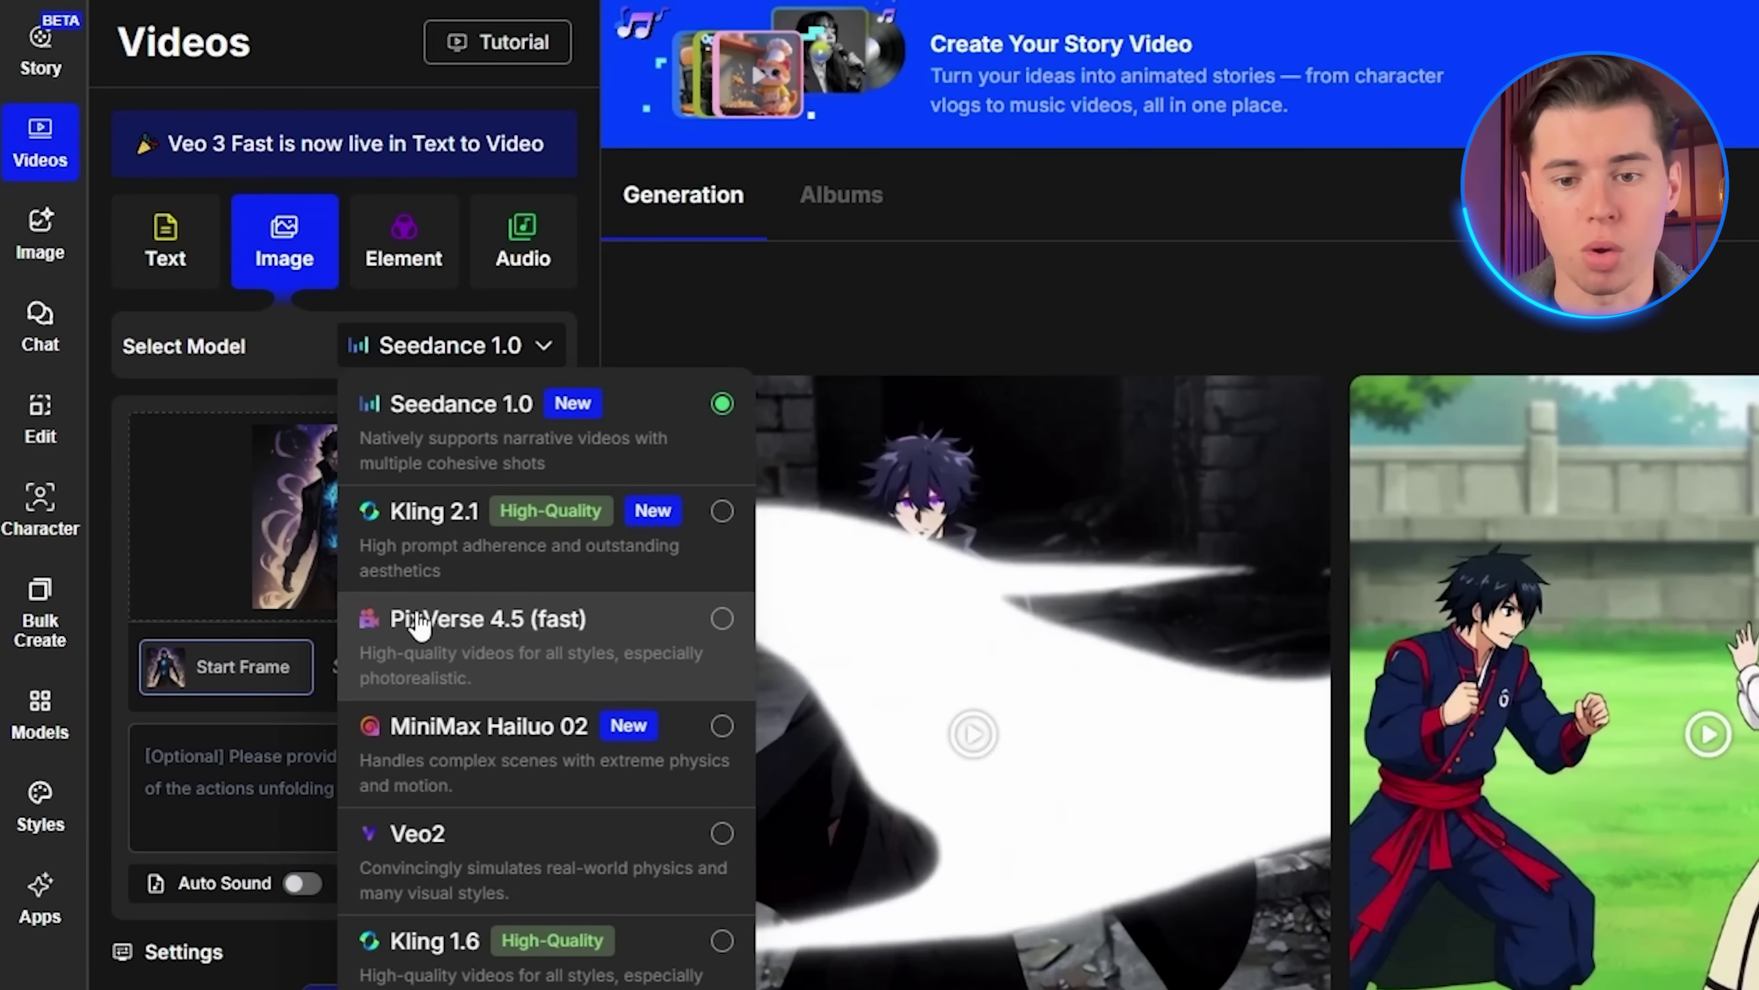
left_click(724, 624)
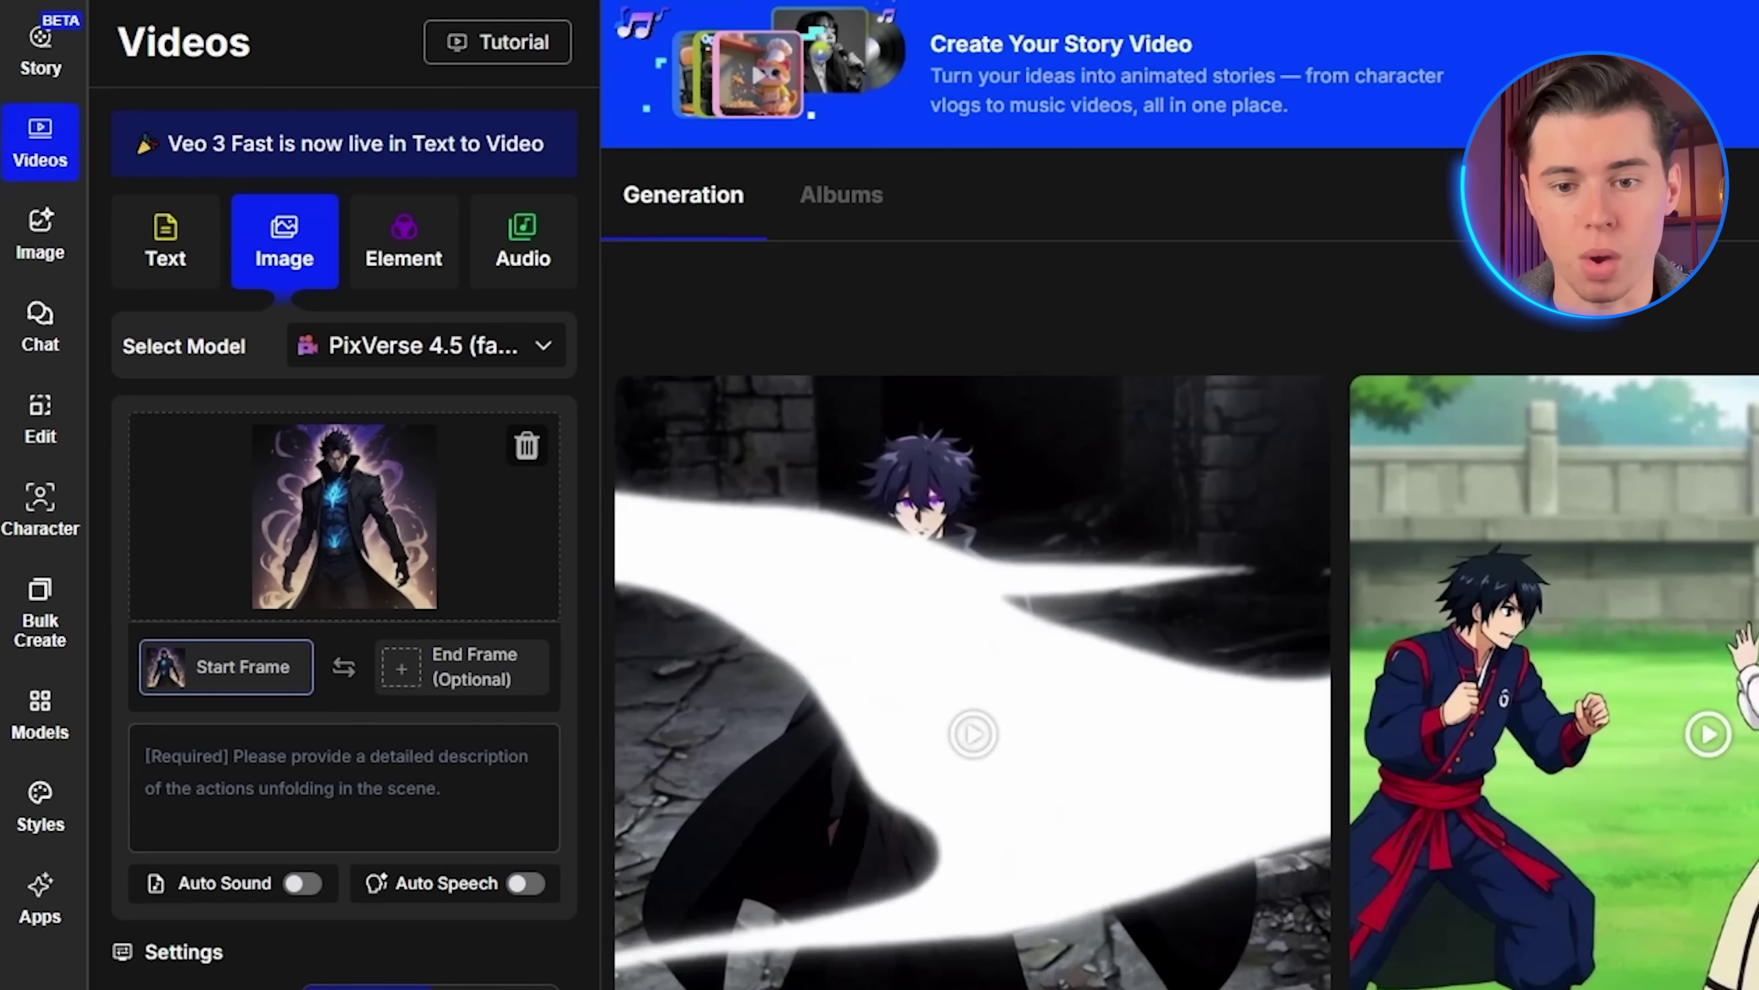
left_click(344, 787)
type("Anim")
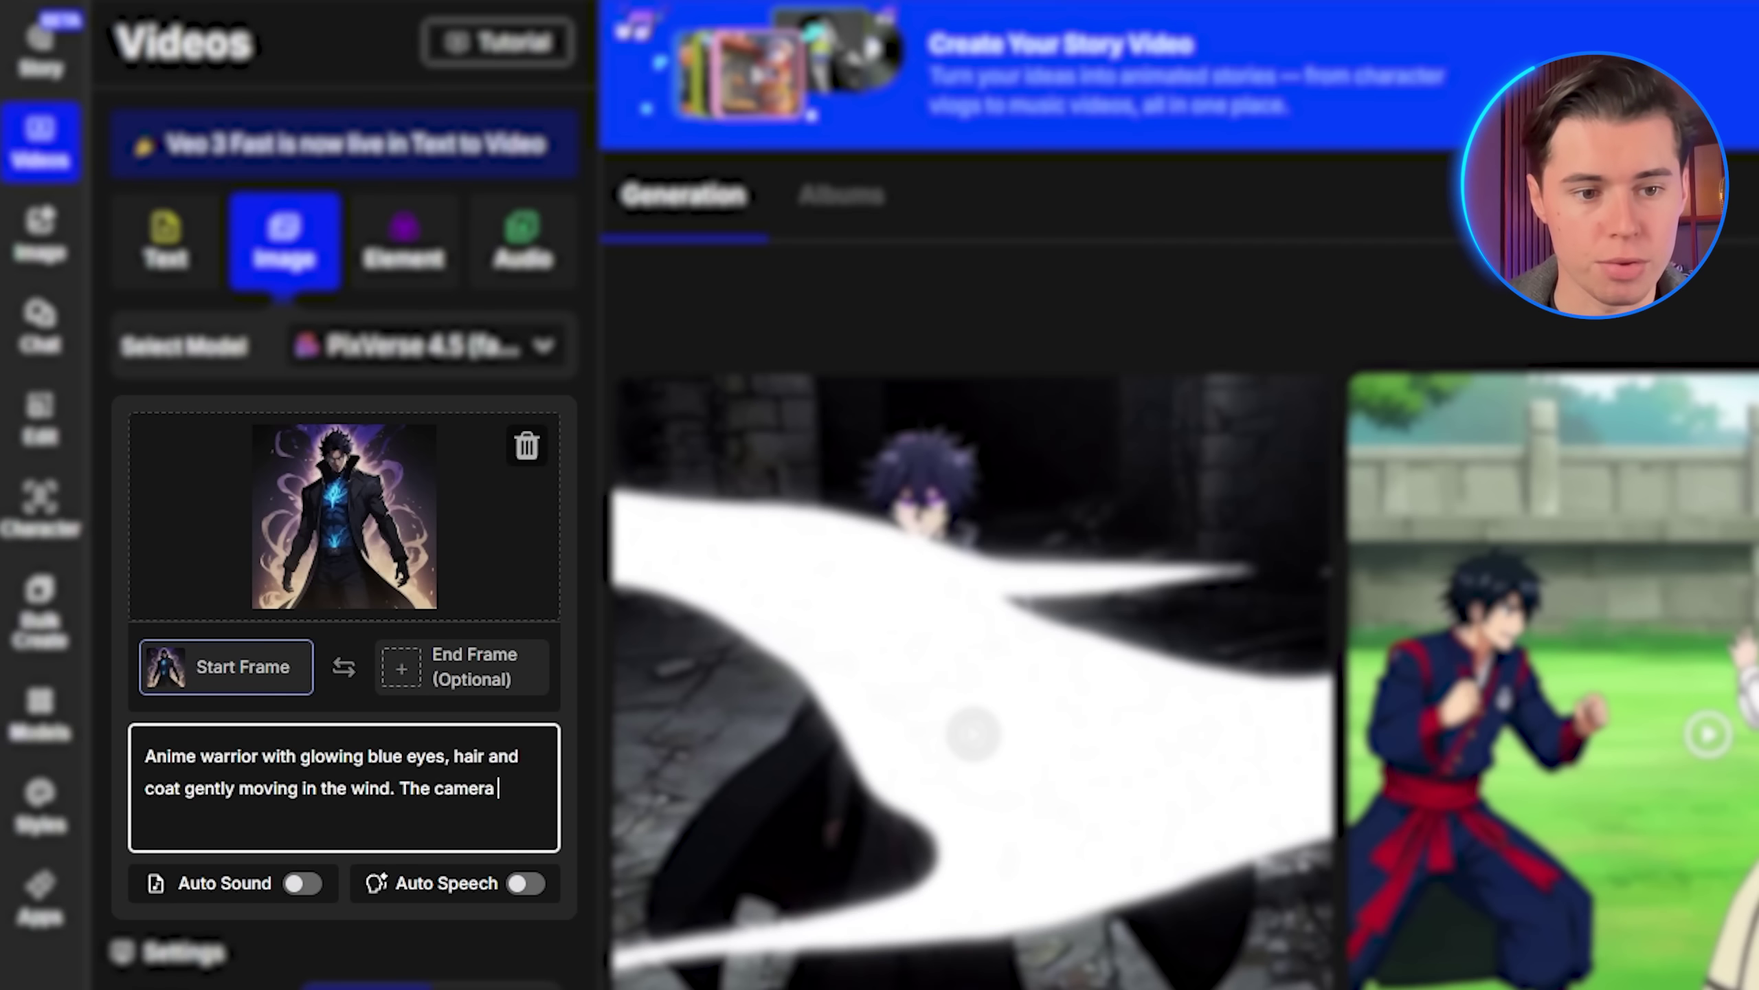
type("is slowly zooming out, revealing more")
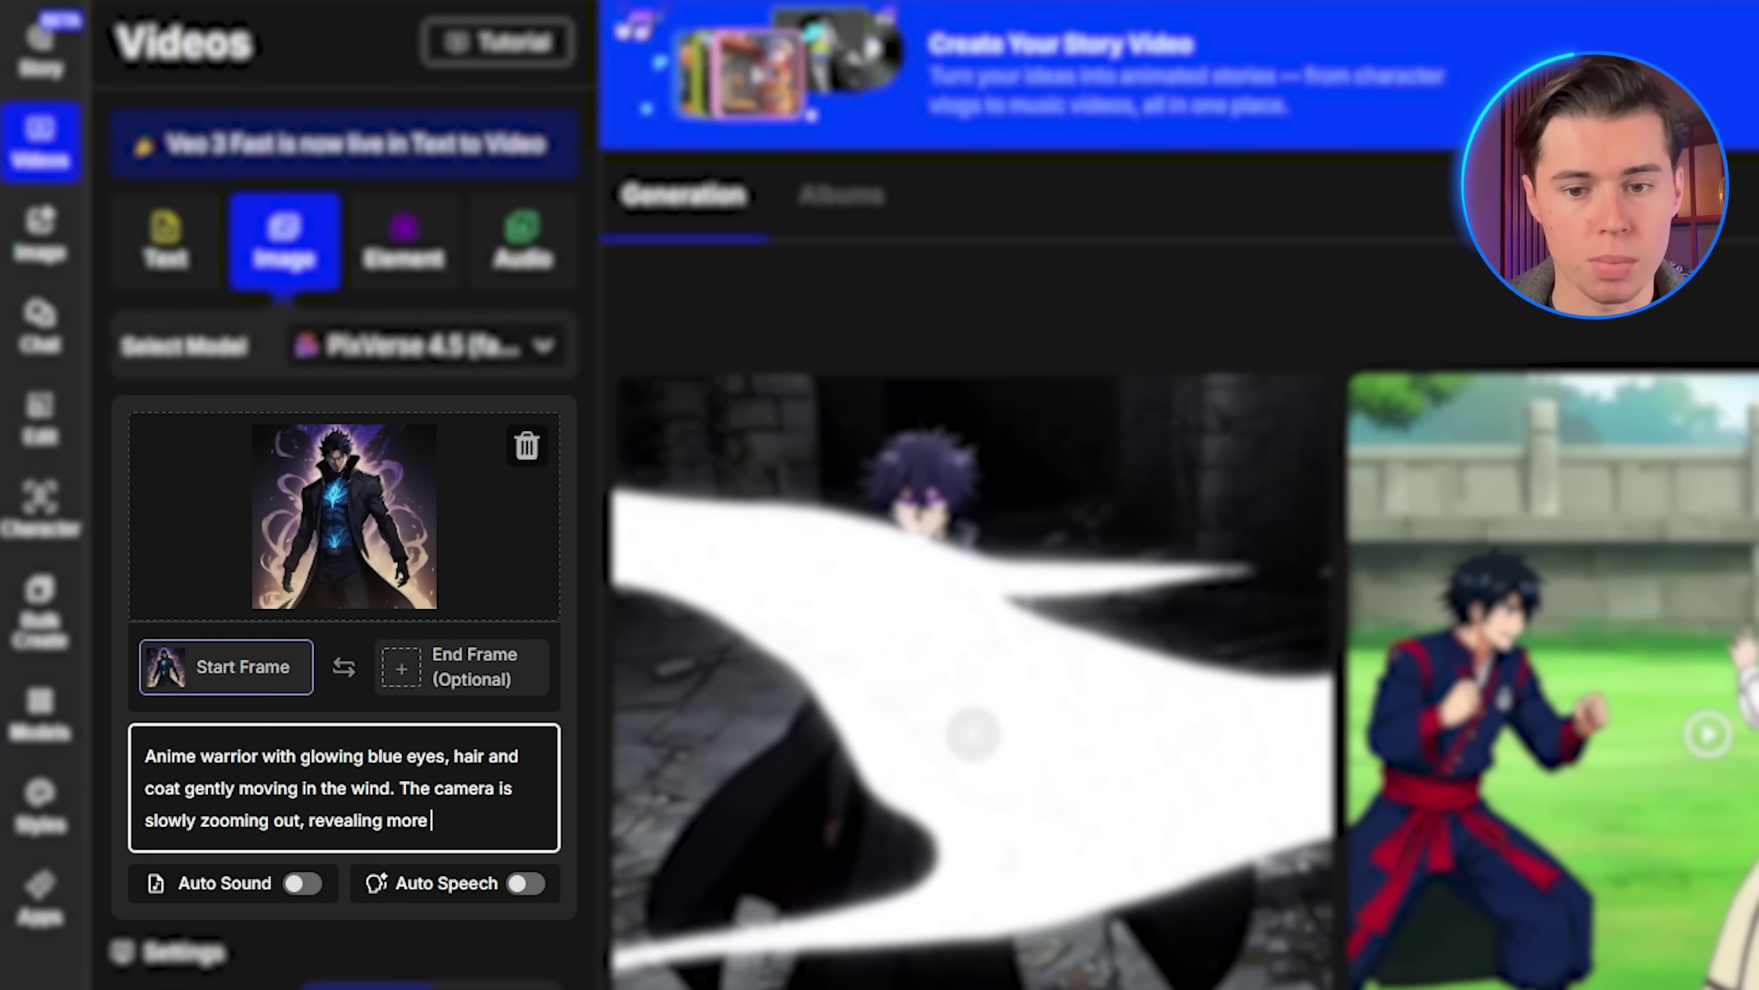
type("y, atmospheric backg")
type("round.")
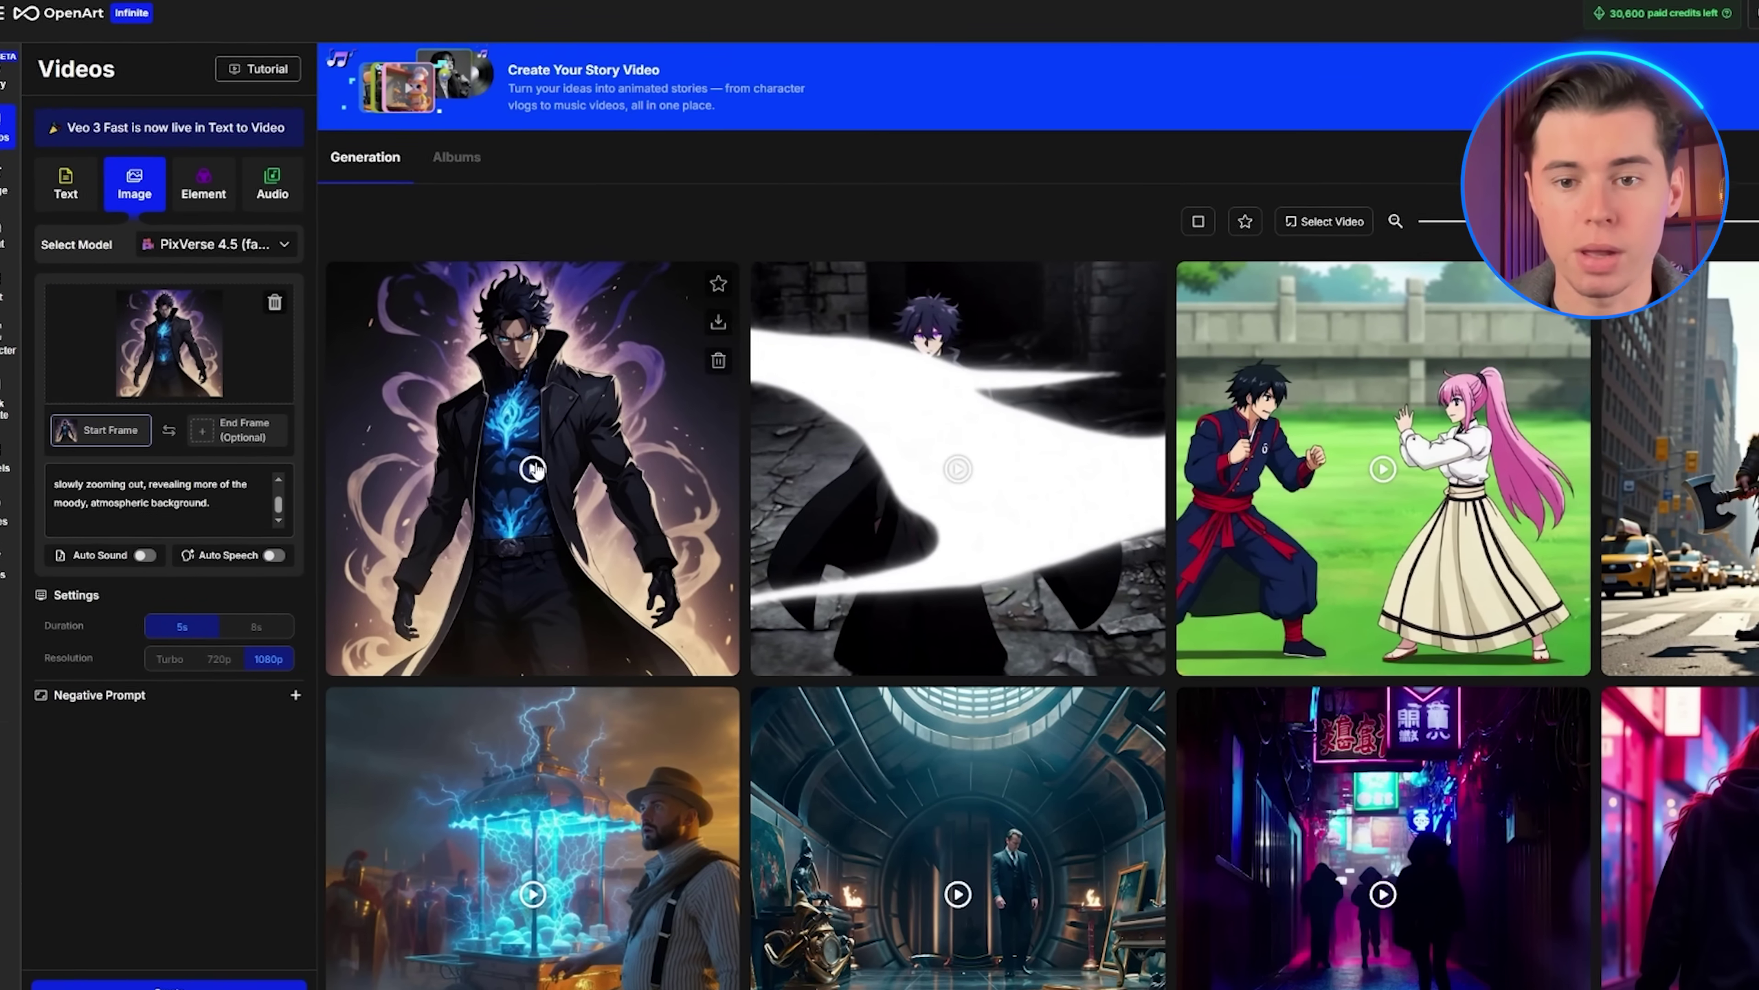
left_click(619, 475)
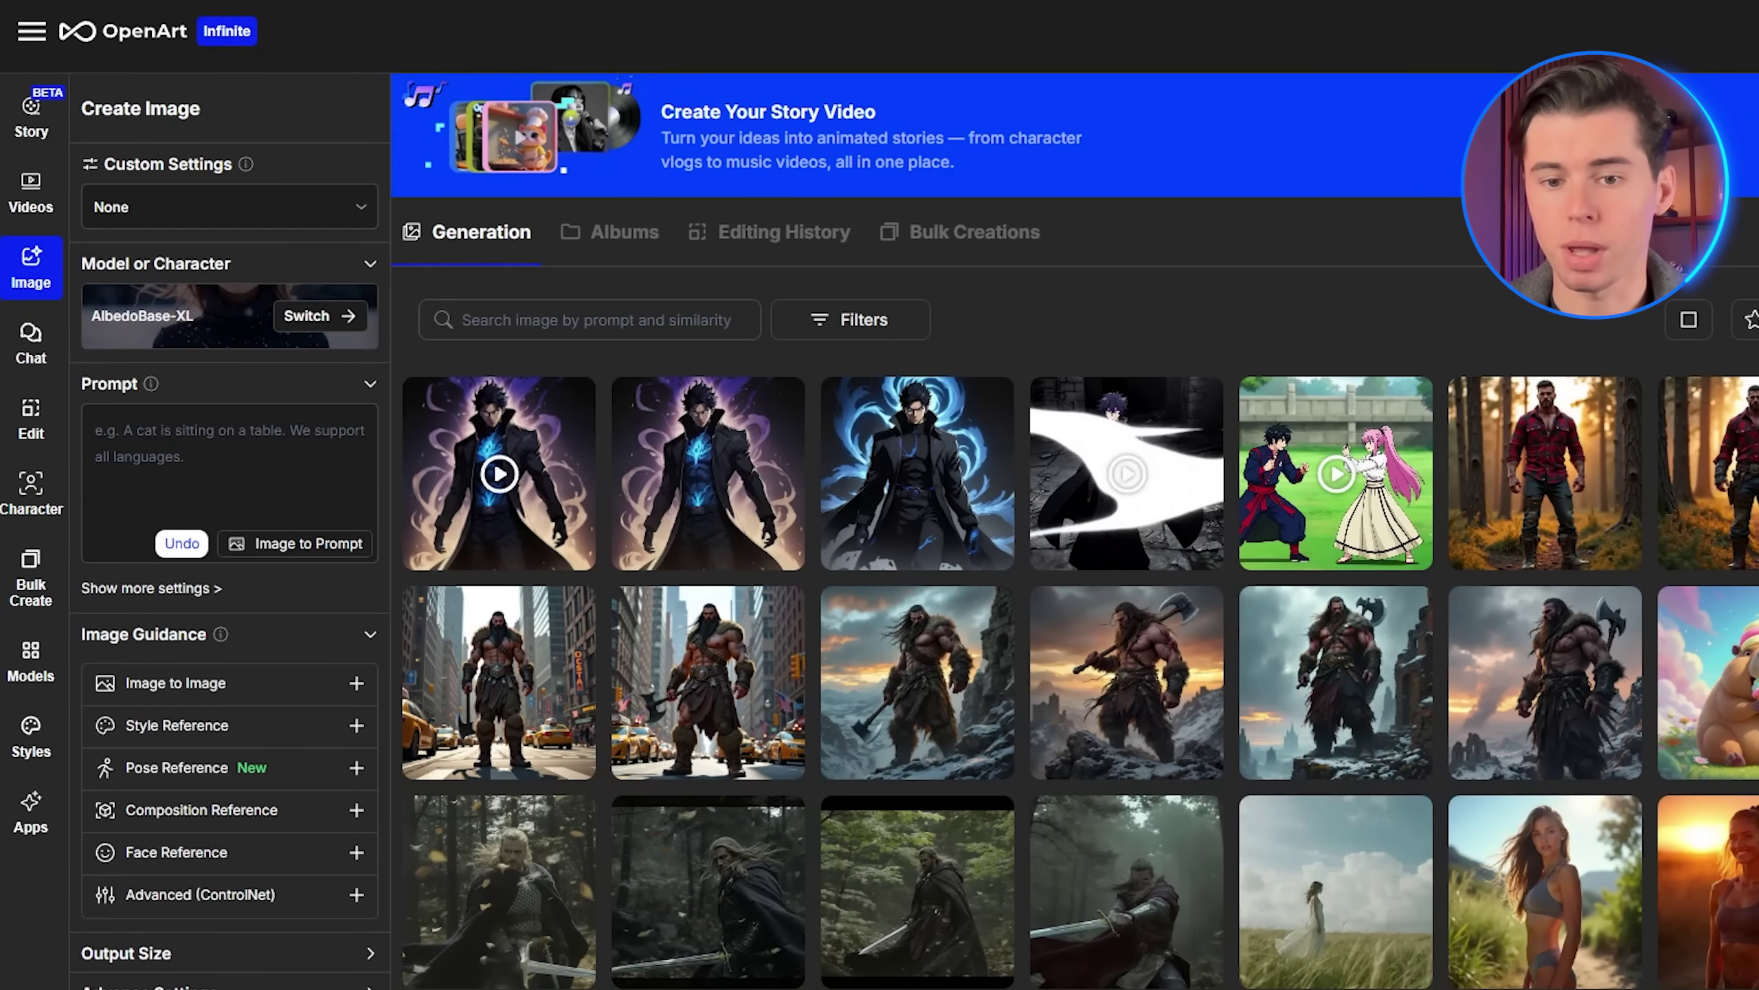
Generate images from the full-body anime male character prompt and open the newest hooded result
left_click(229, 479)
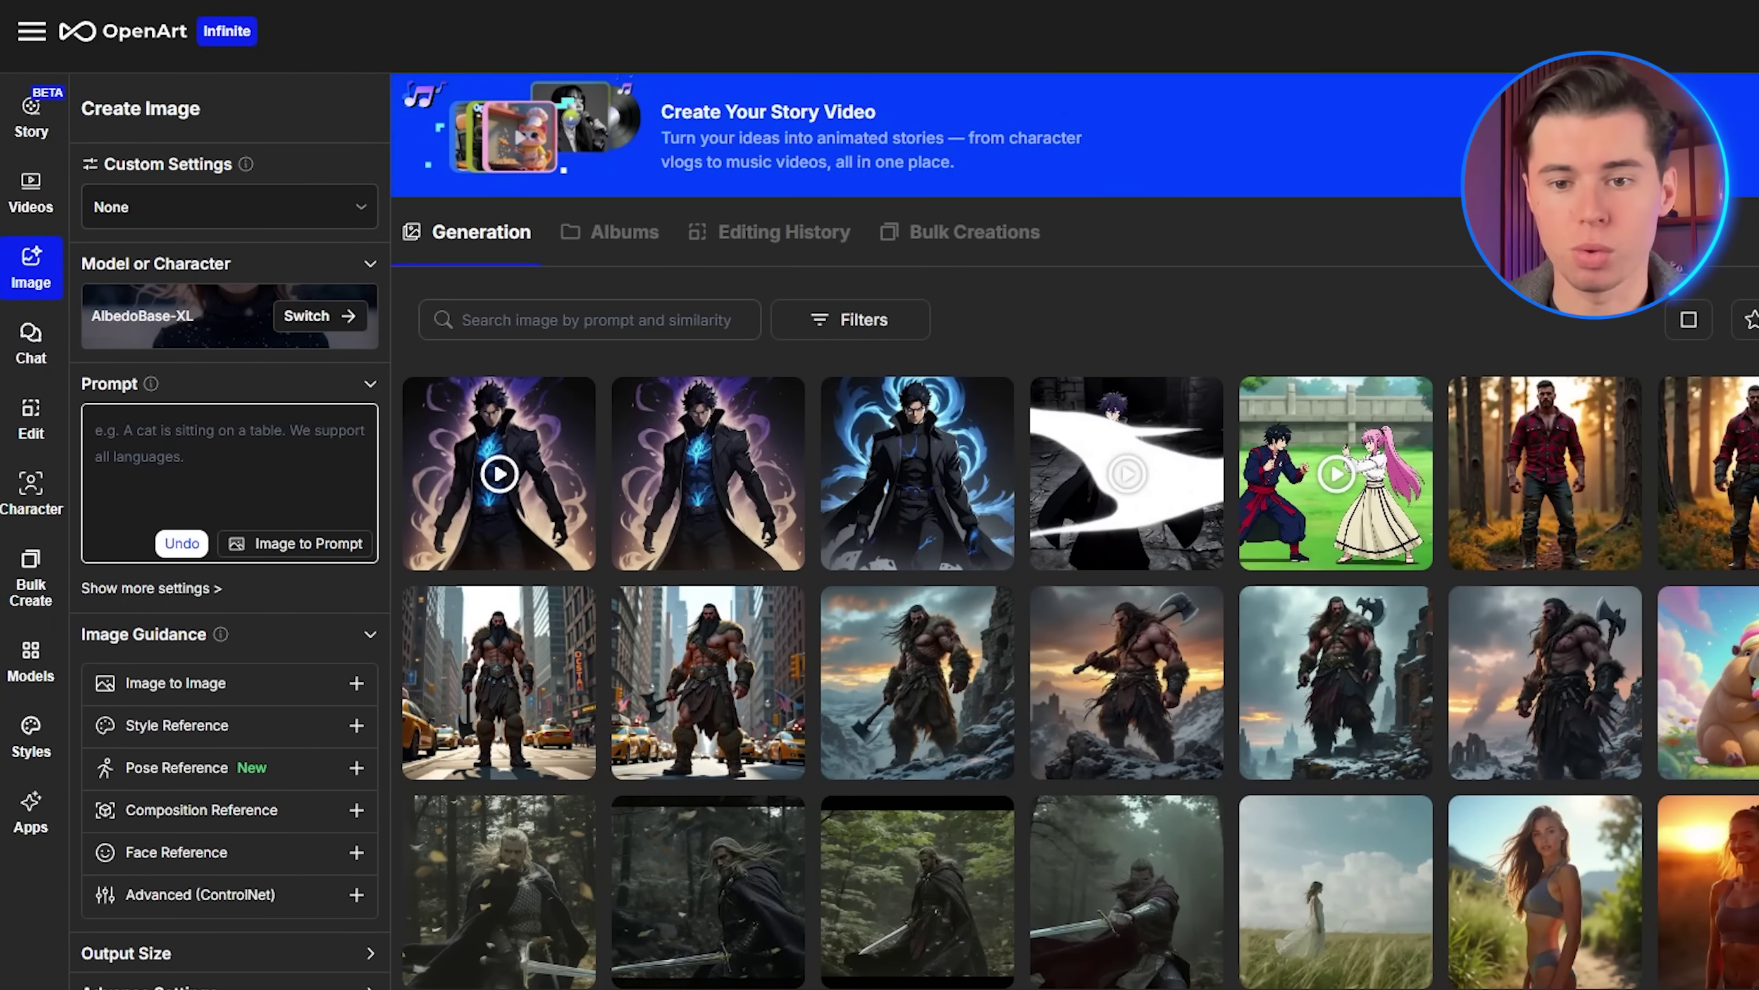
type("Anime-style male character with messy black hair and sharp gray eyes, wearing a dark, hoode")
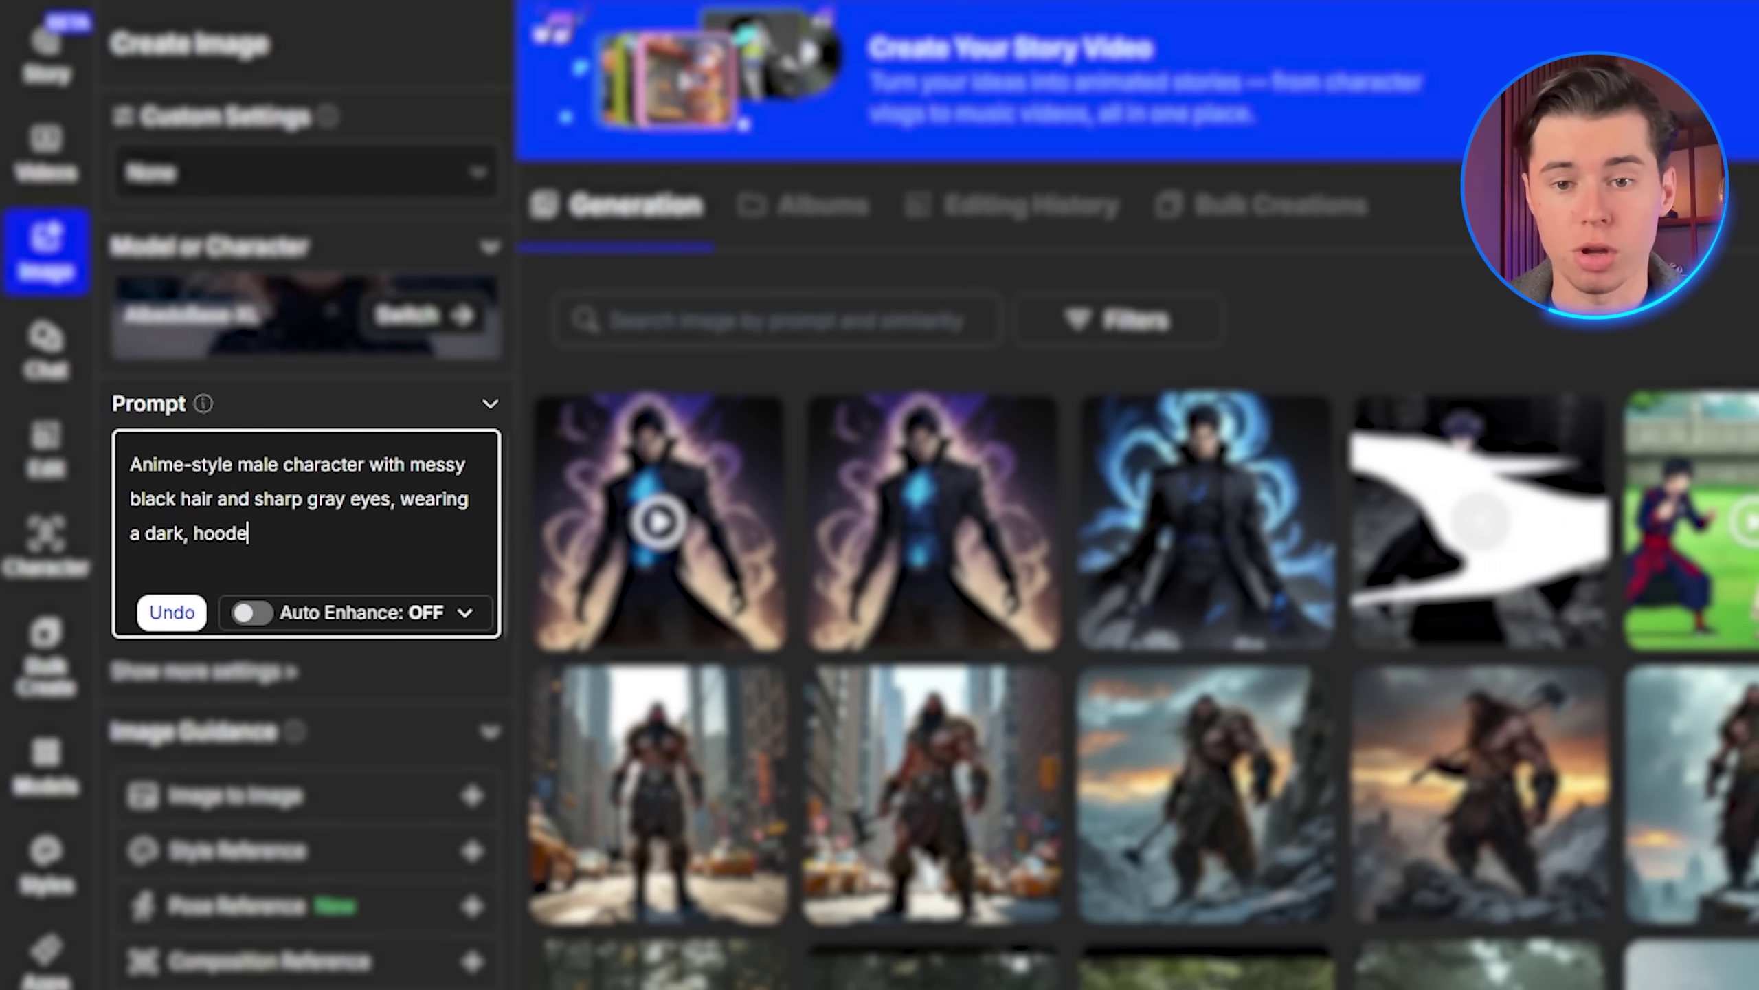
type("a serious, intens")
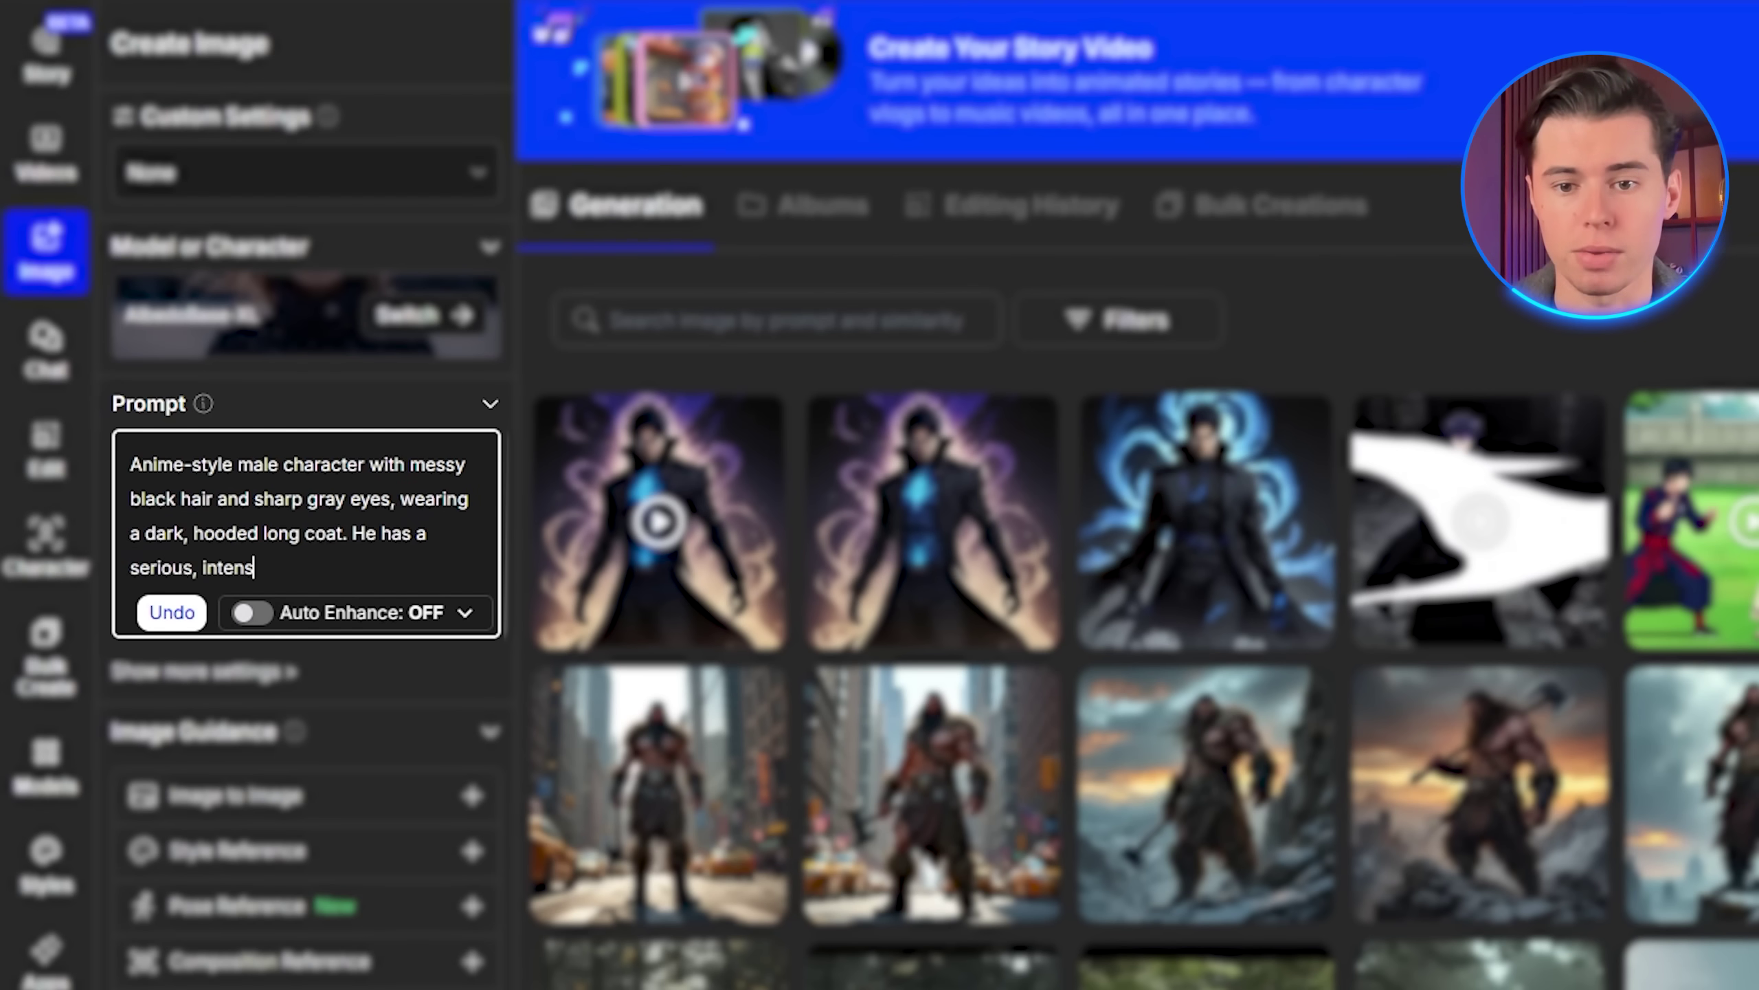
type("e expression and a calm but powerful")
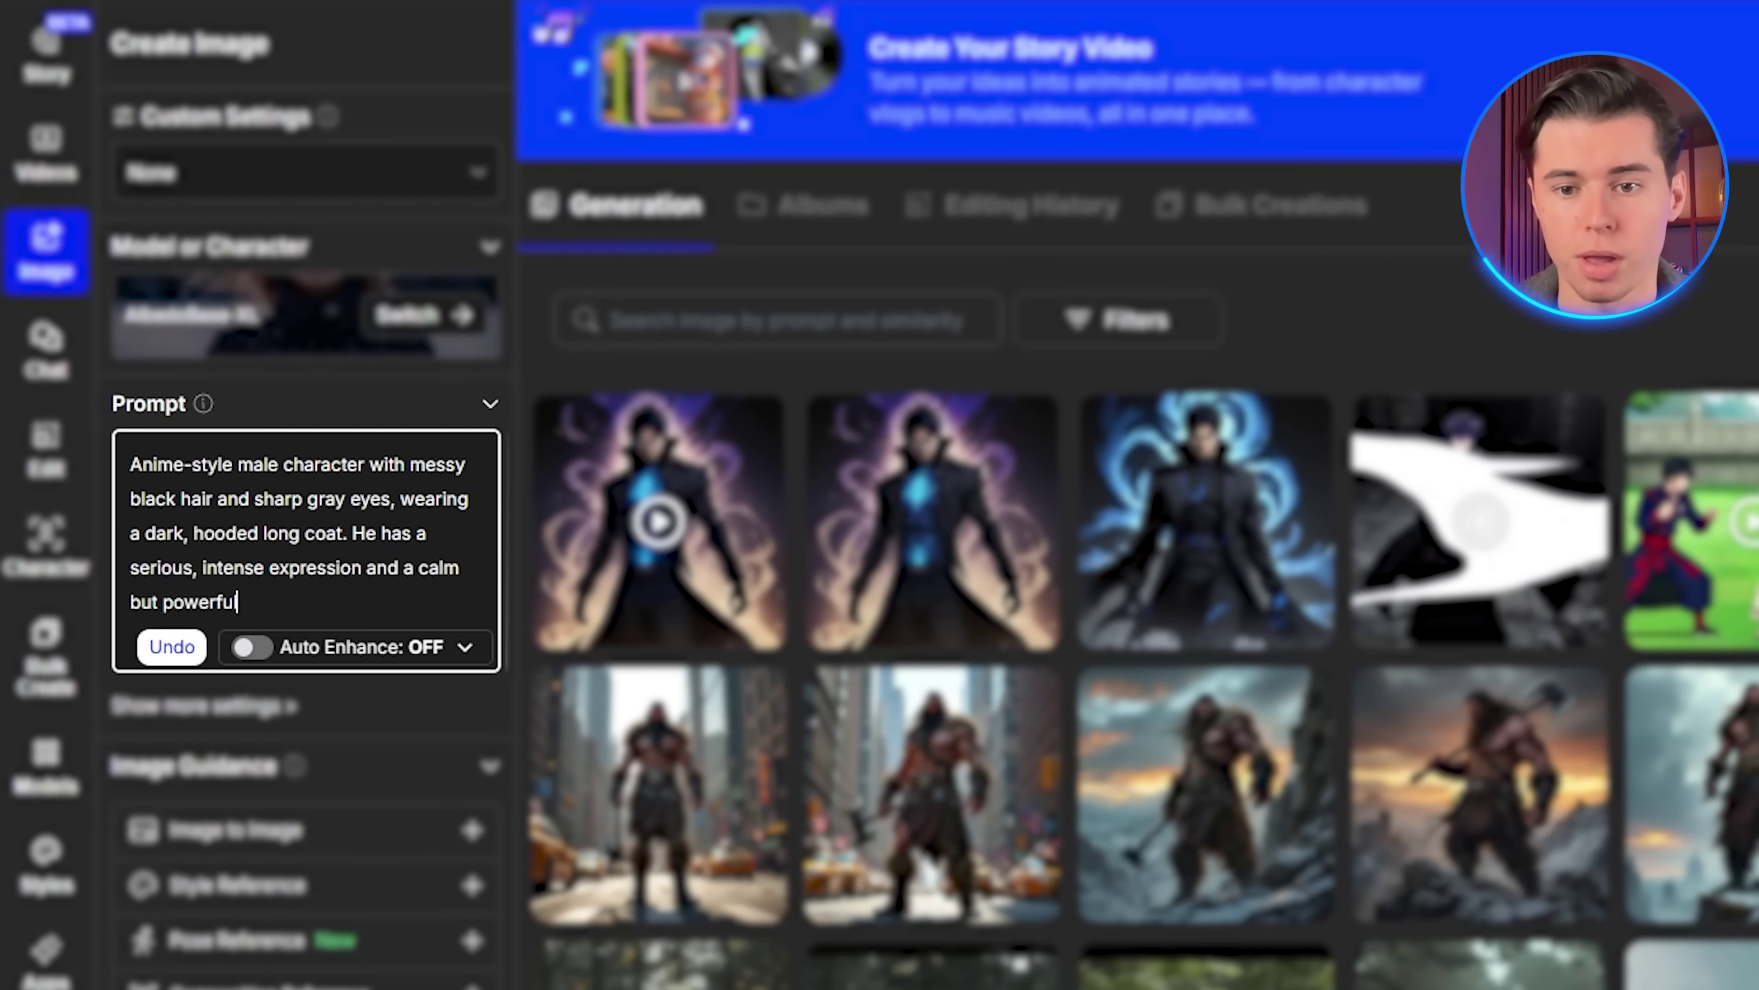
type(" presence. His entire body is fully v")
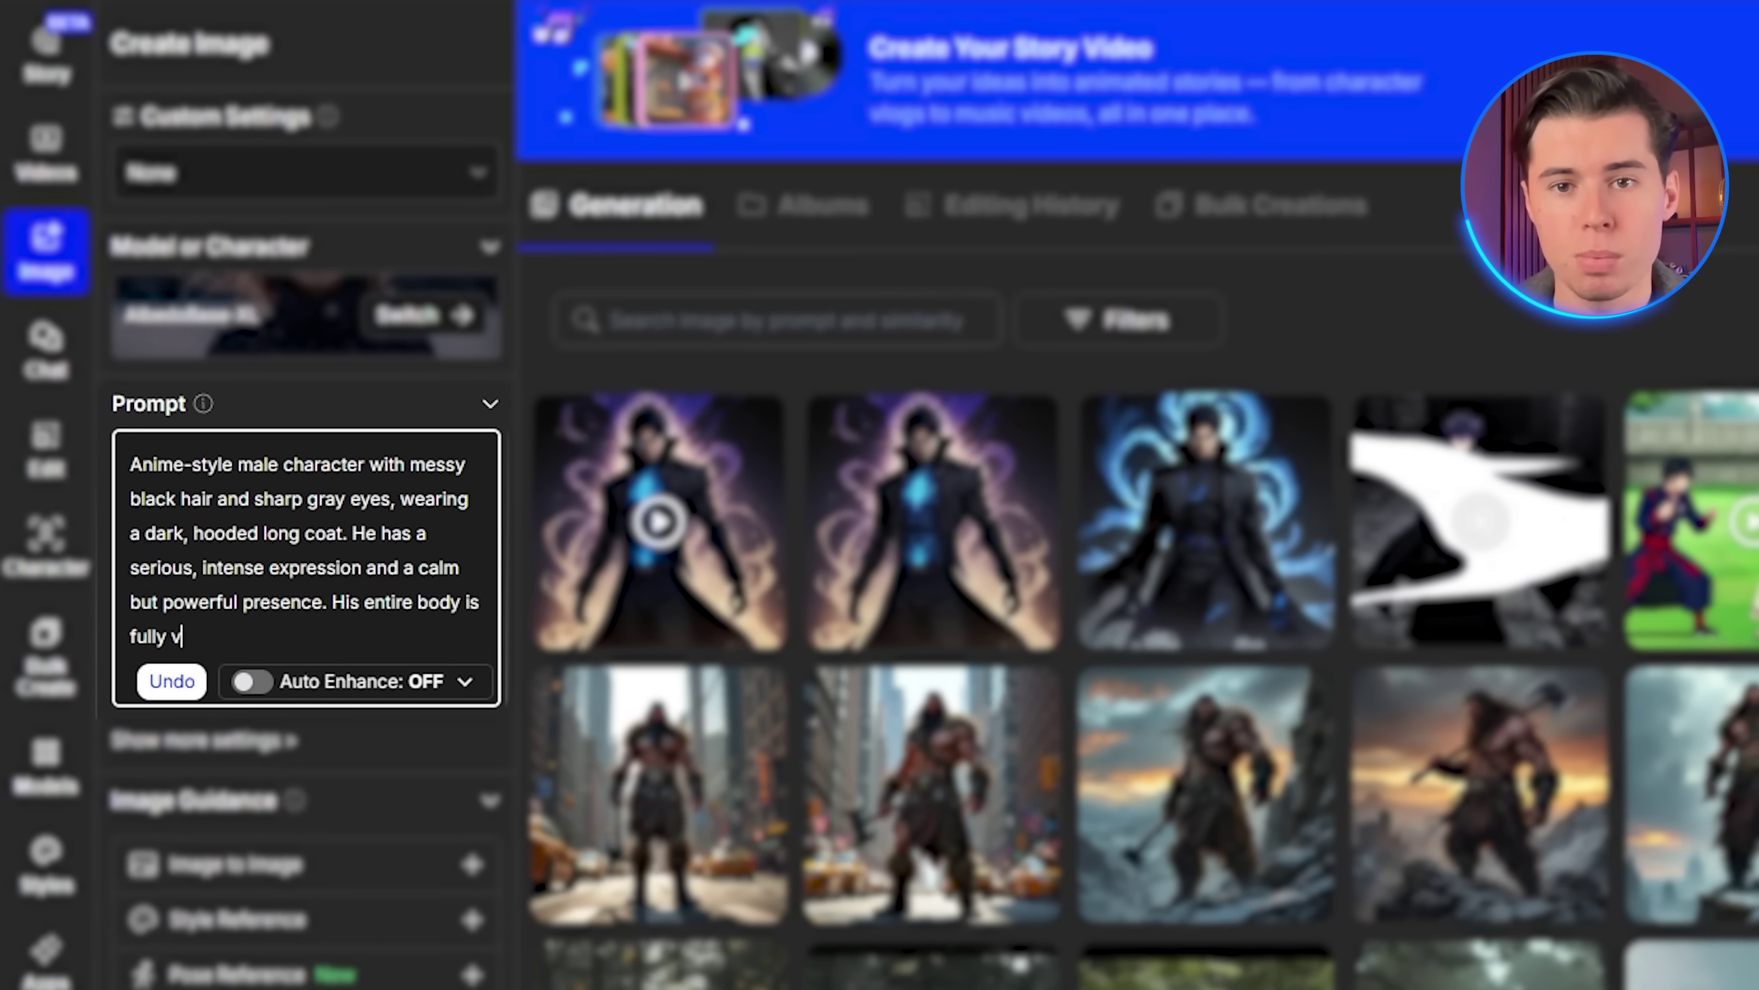
type("isible, standing in a neutral pose. The")
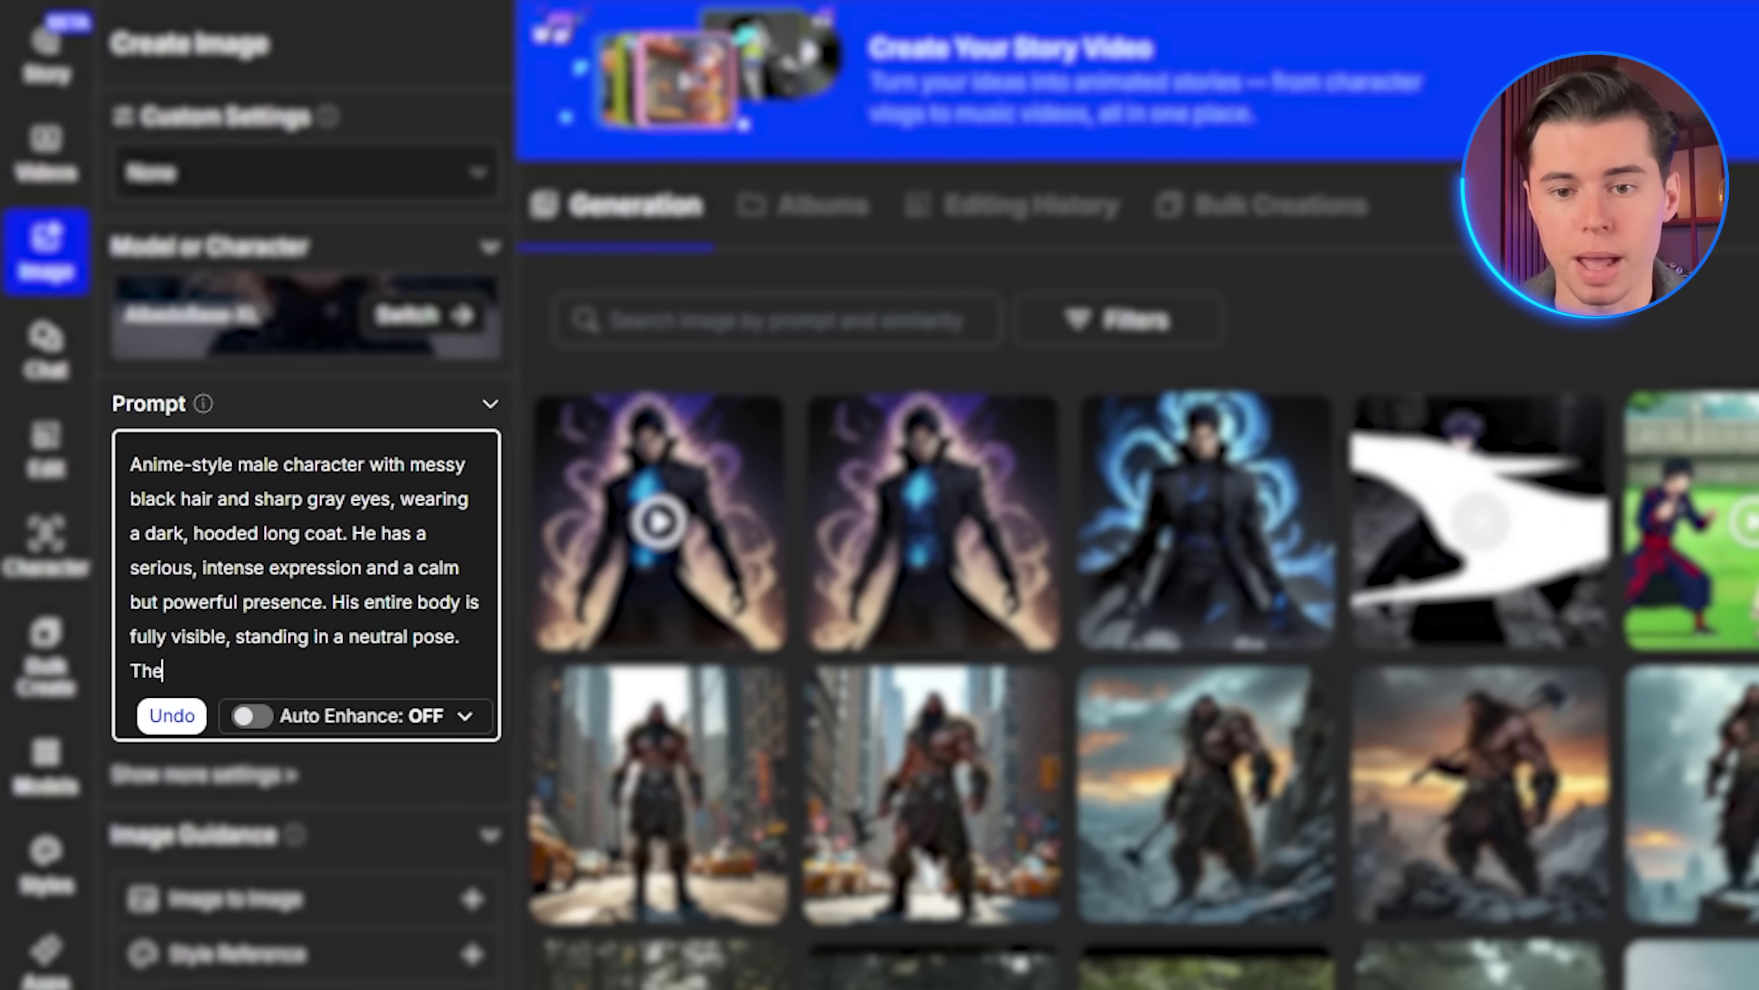
type(" background is minimal or softly blurre")
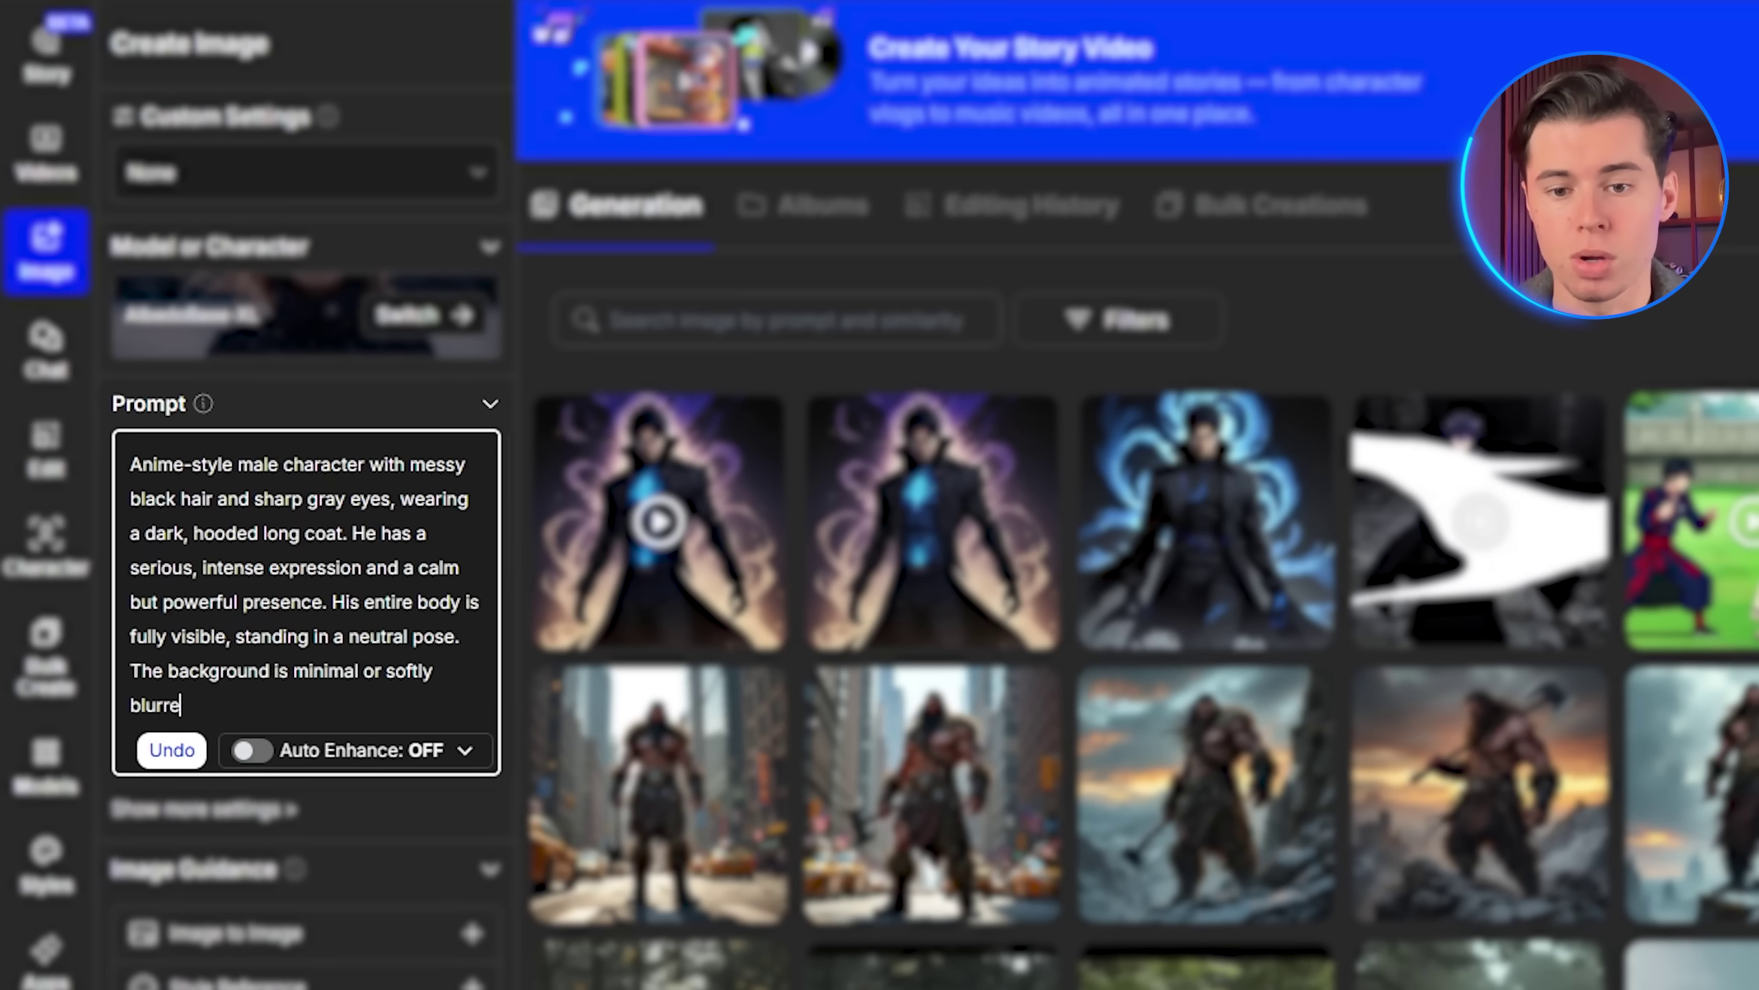
type("d to emphasize the character. High quali")
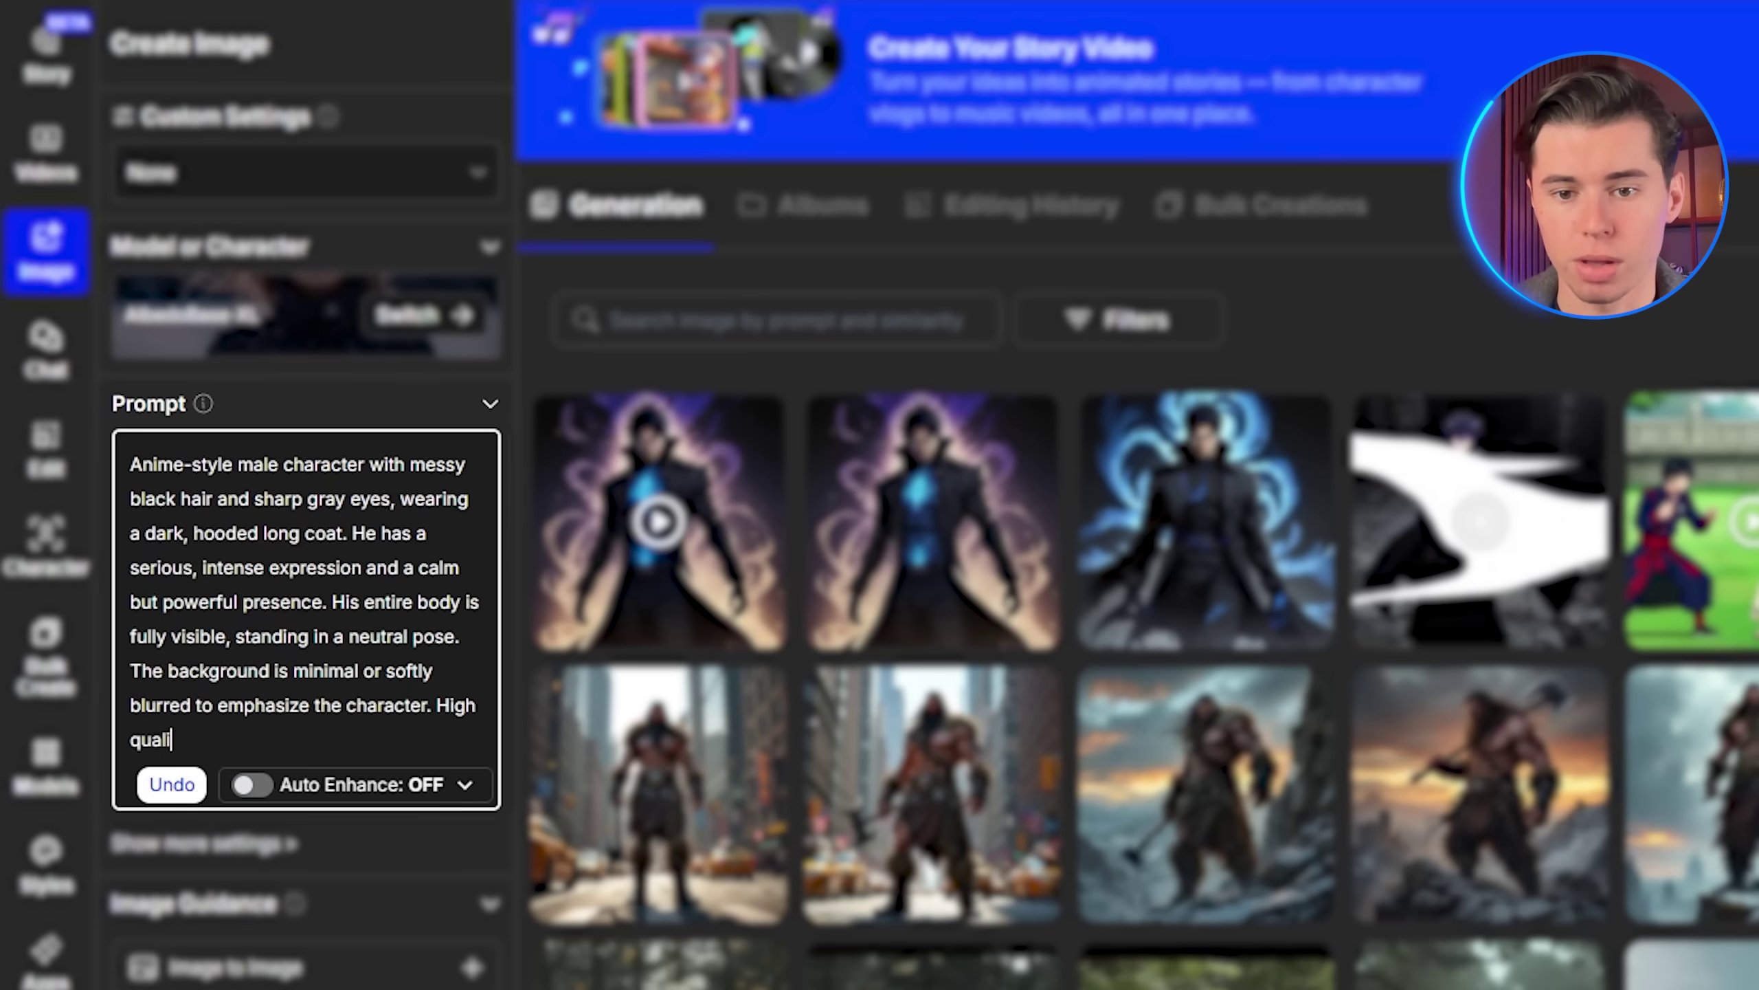
type("ty, clean linework, dramatic shading,")
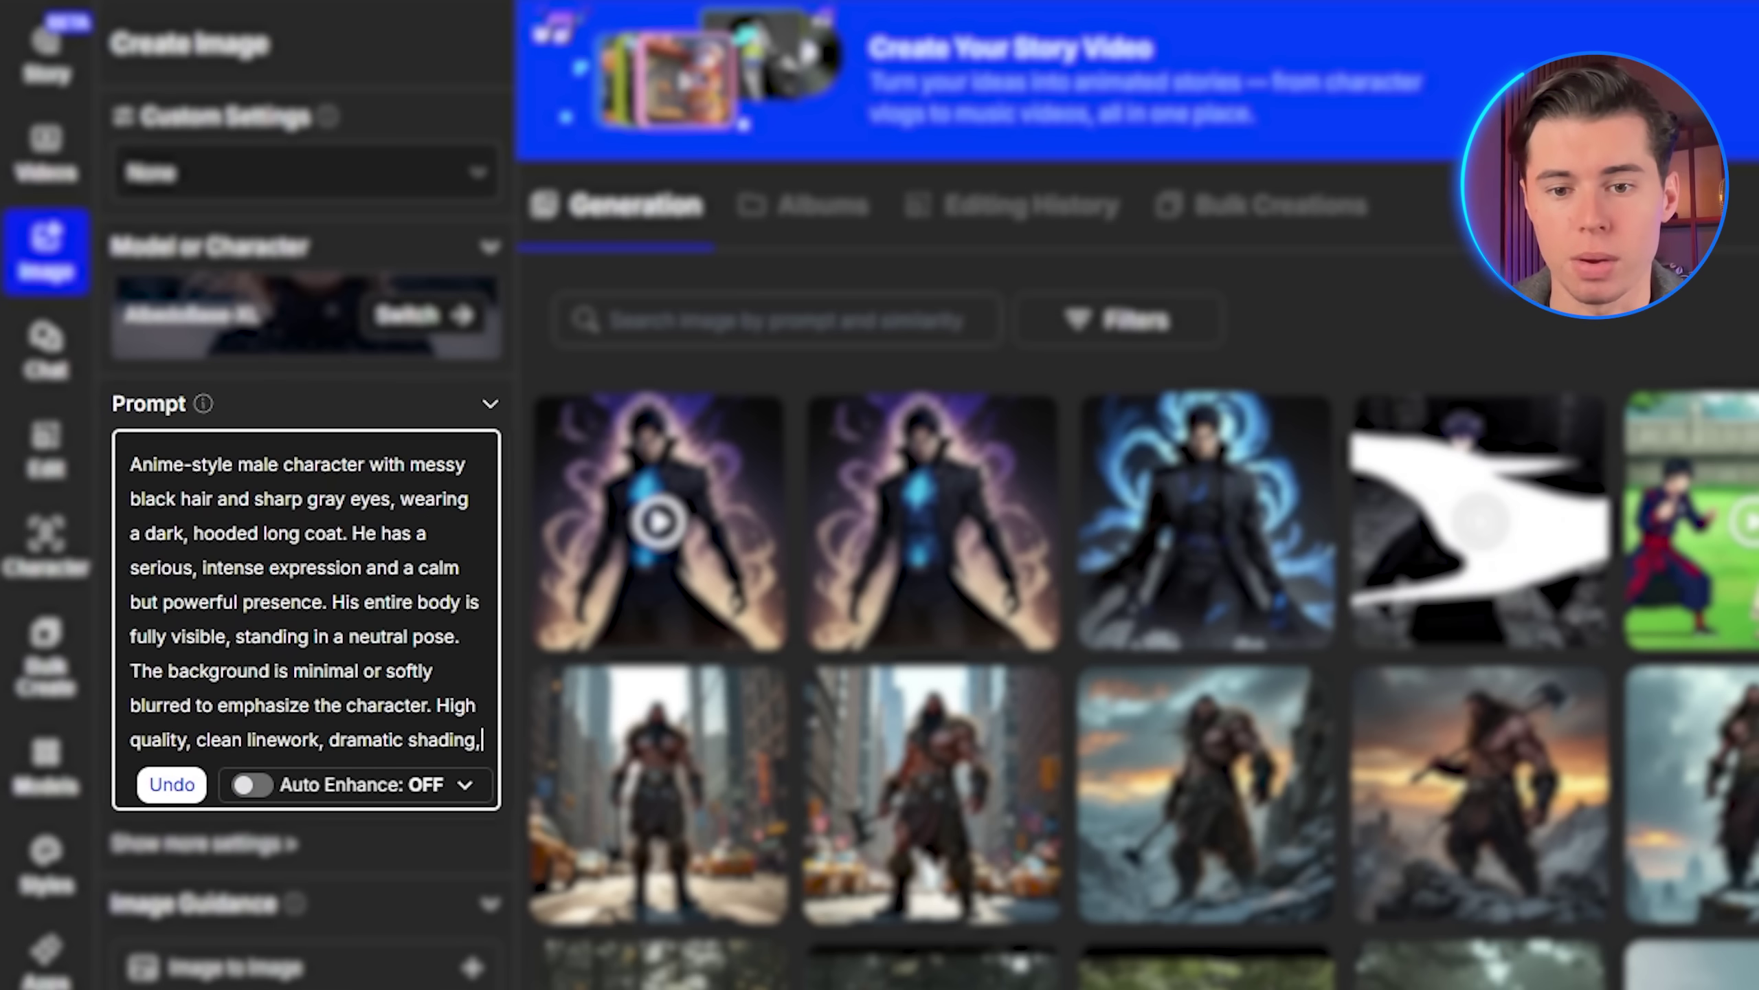
type(" detailed anime illustration.")
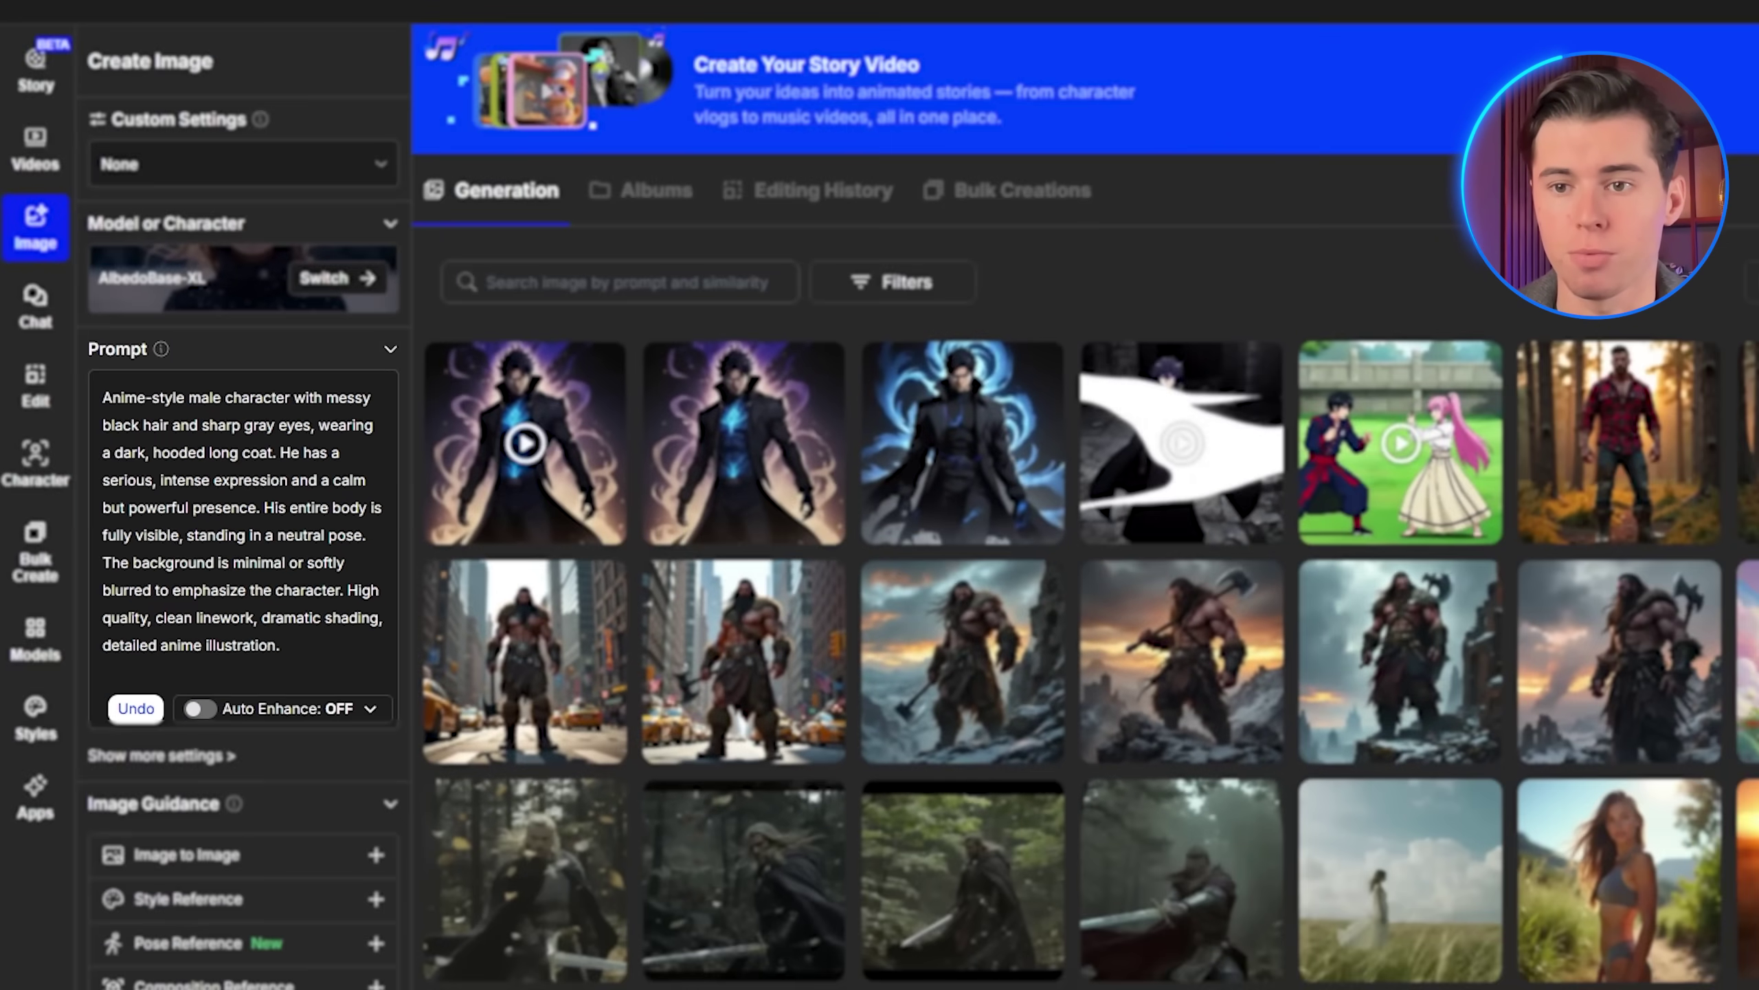
key("ctrl+Return")
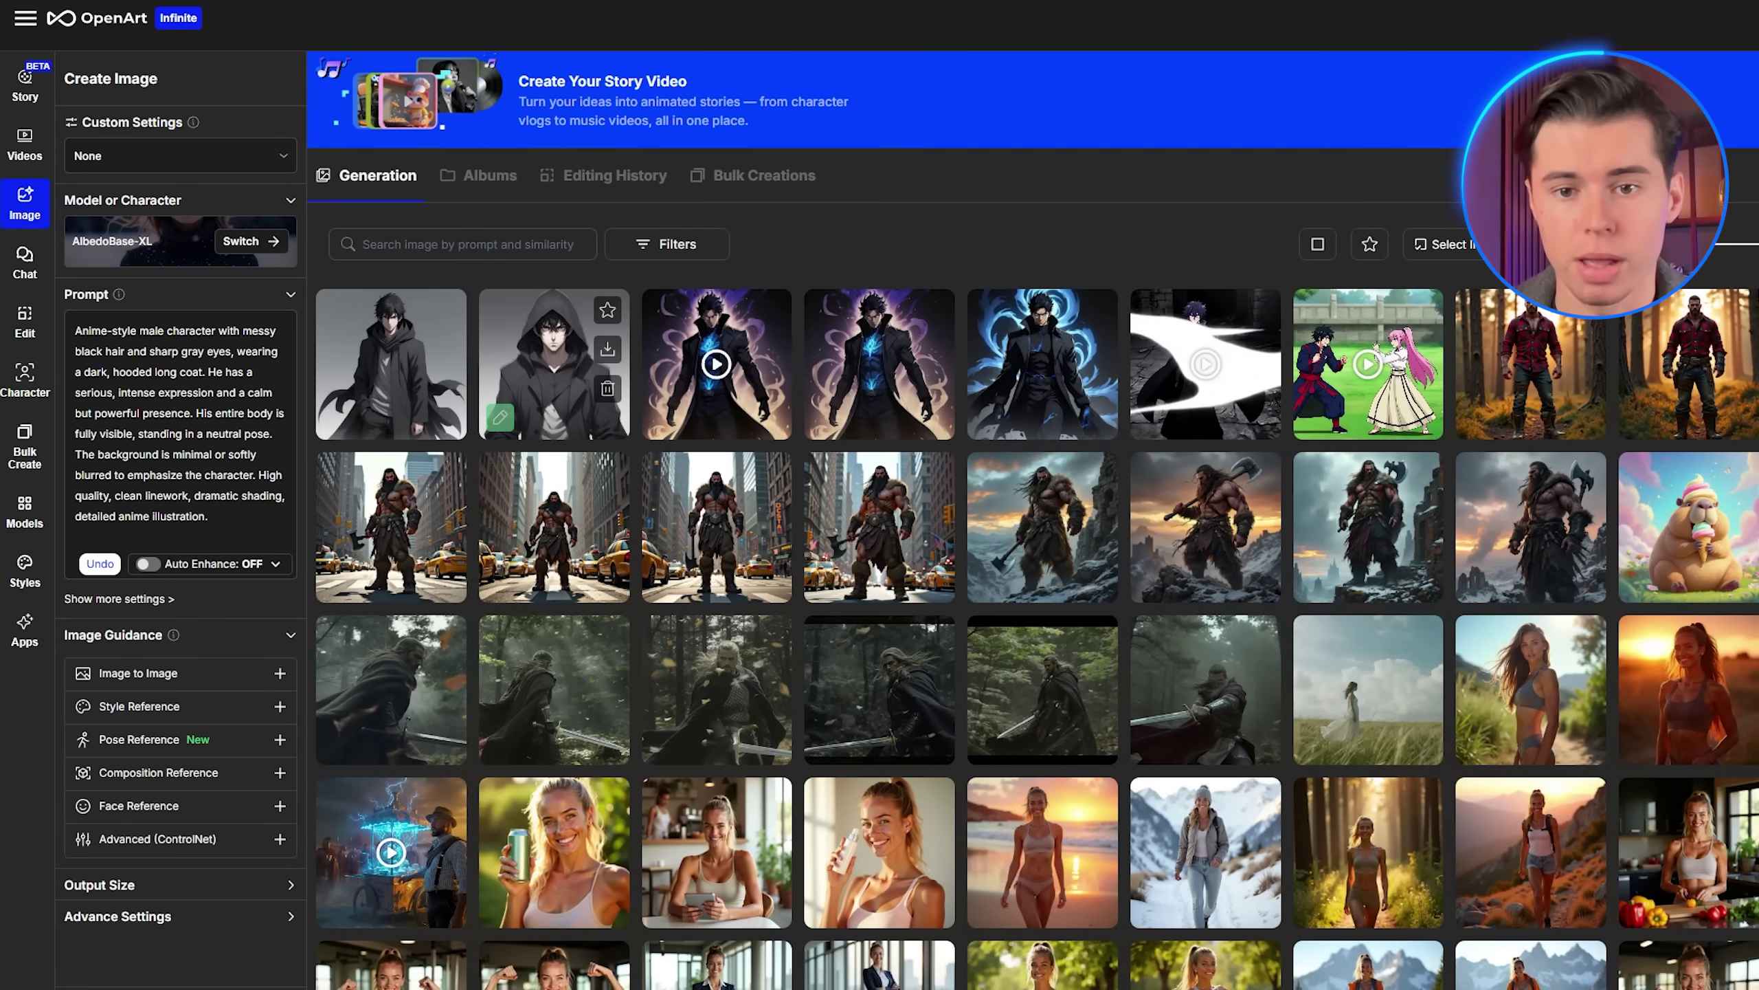
left_click(554, 375)
Close the hooded-image preview and go to the Characters page from the main menu
left_click(363, 521)
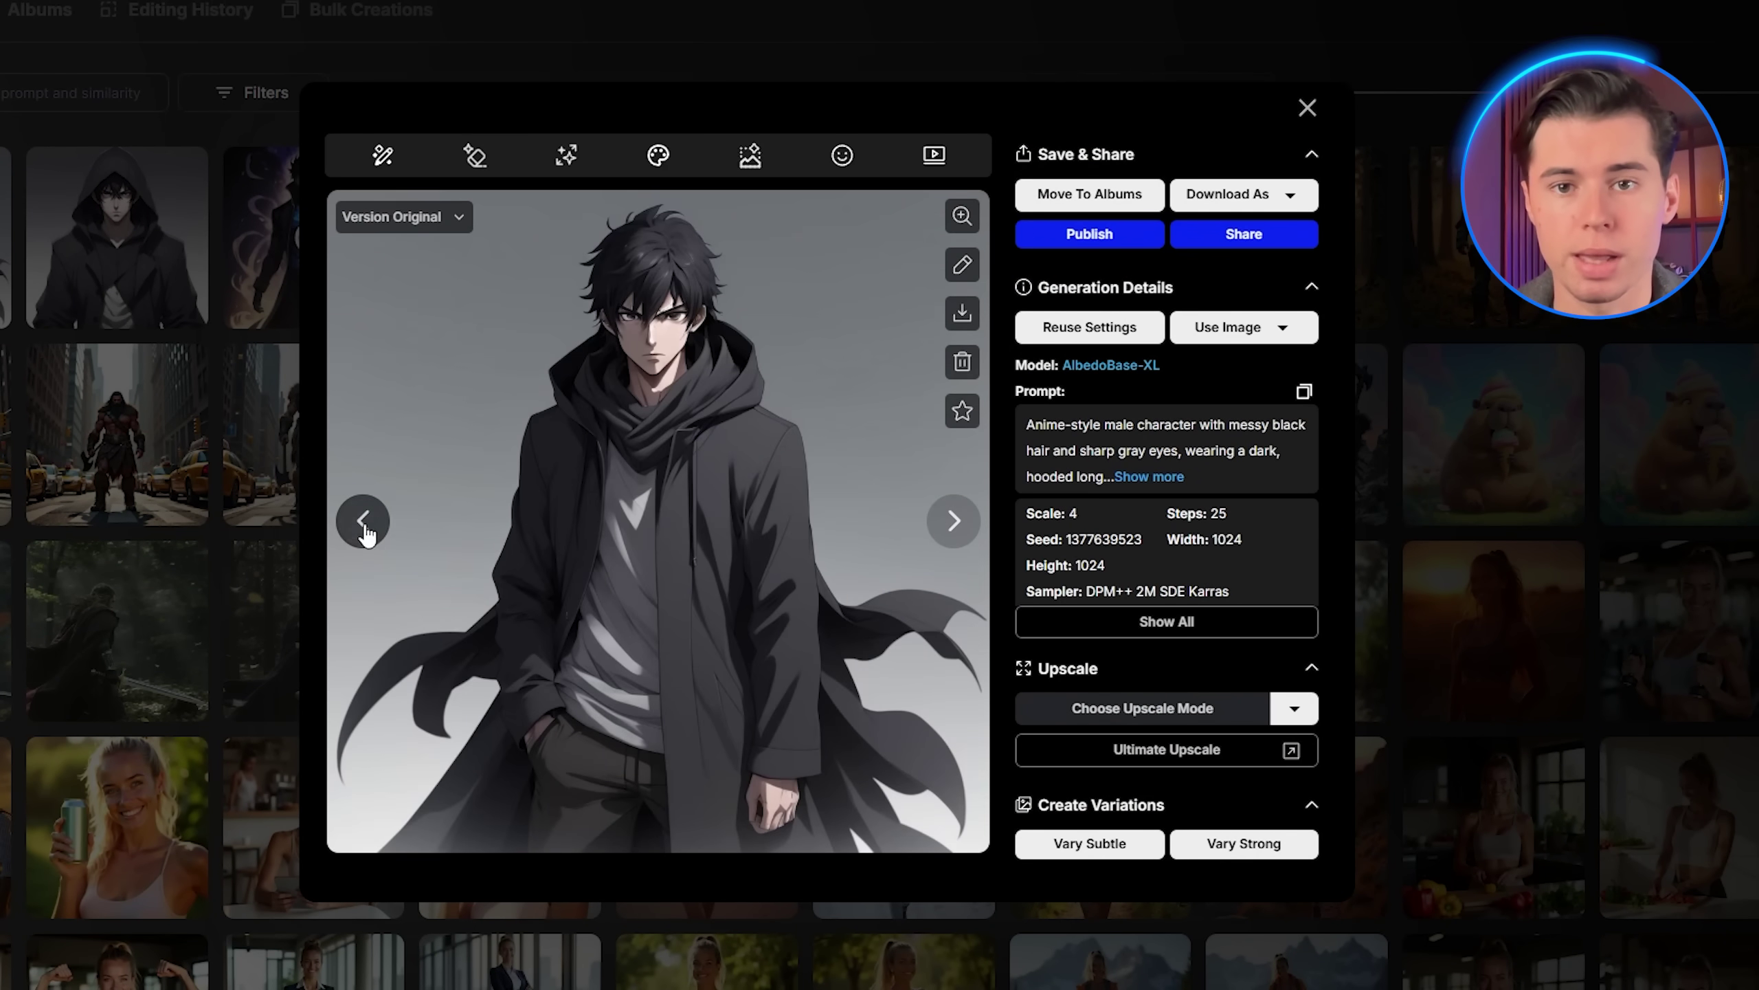
left_click(224, 566)
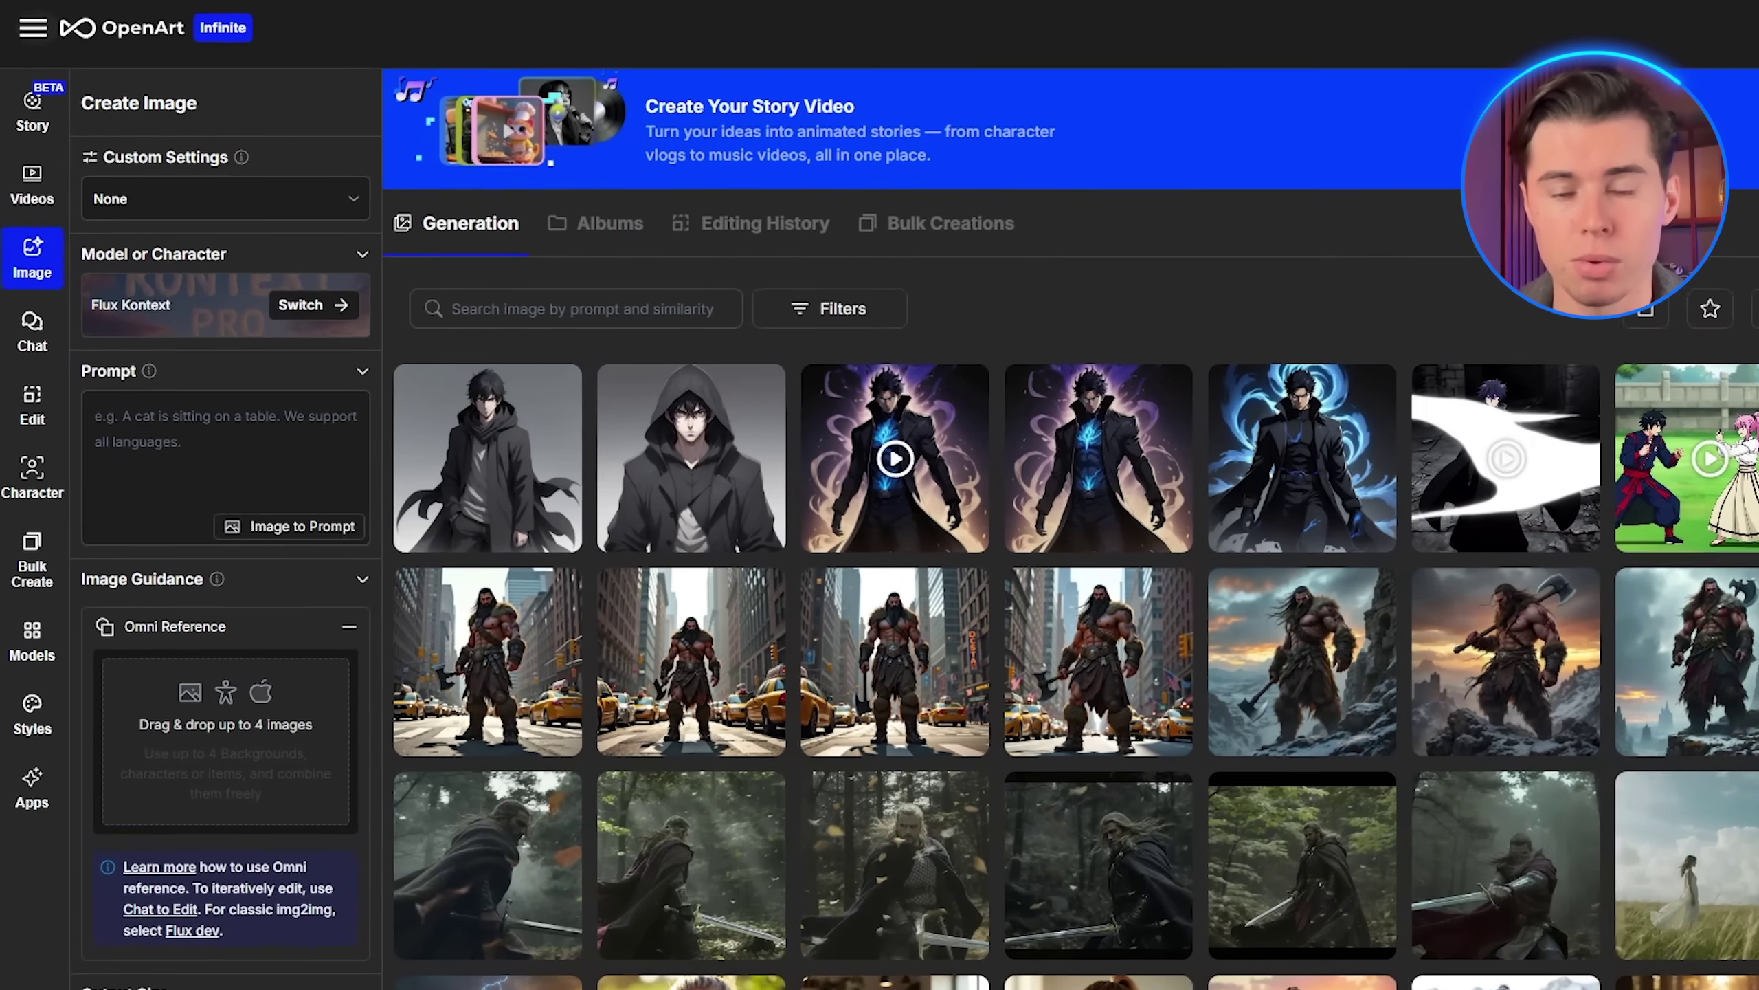
left_click(25, 22)
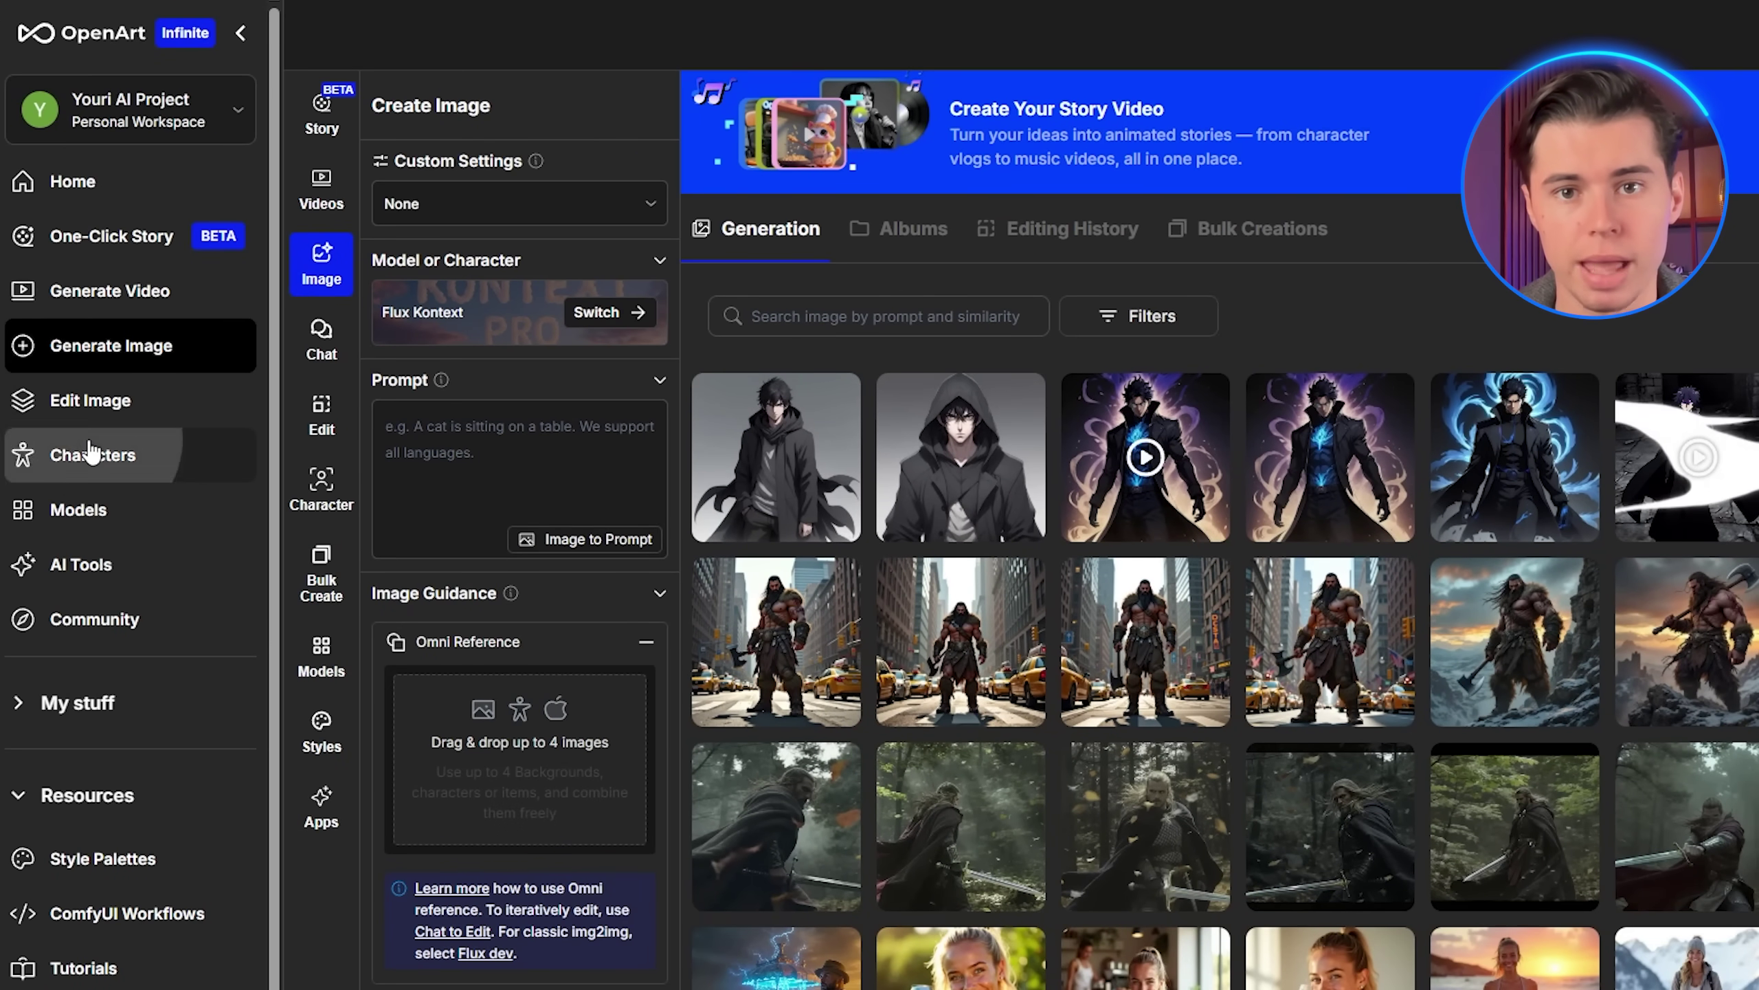
left_click(92, 455)
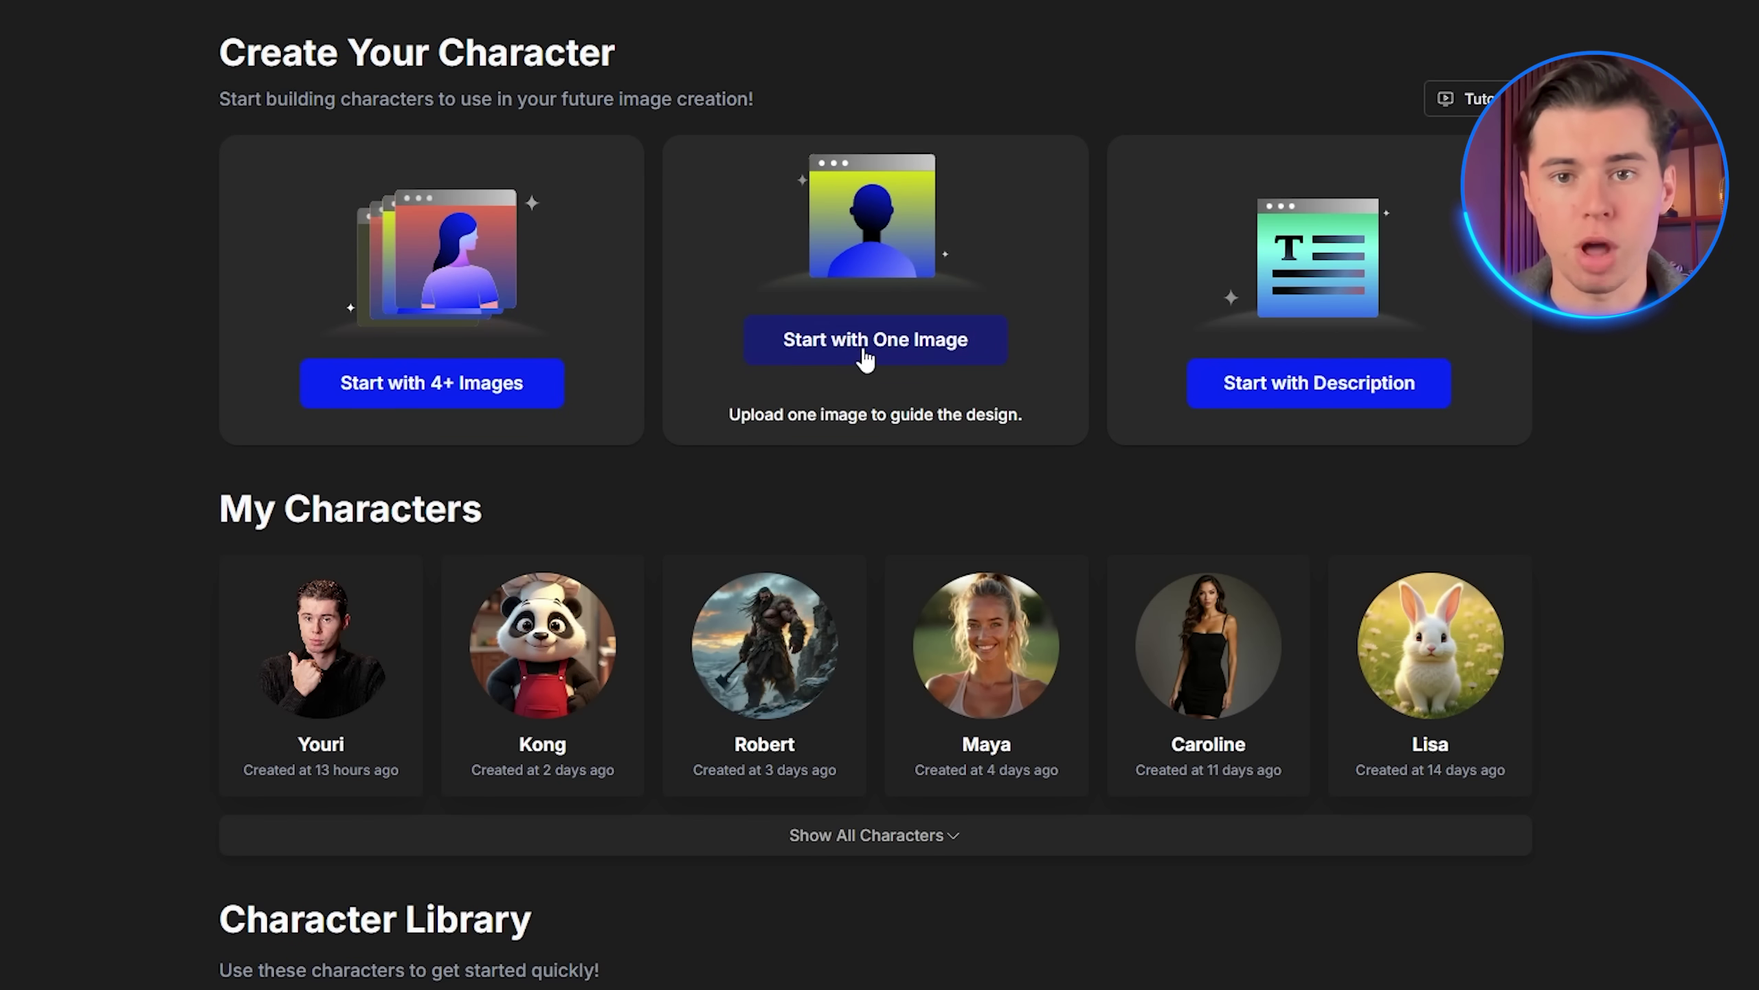
Create a character named 'Kage' from the single hooded anime image
left_click(872, 350)
left_click(894, 570)
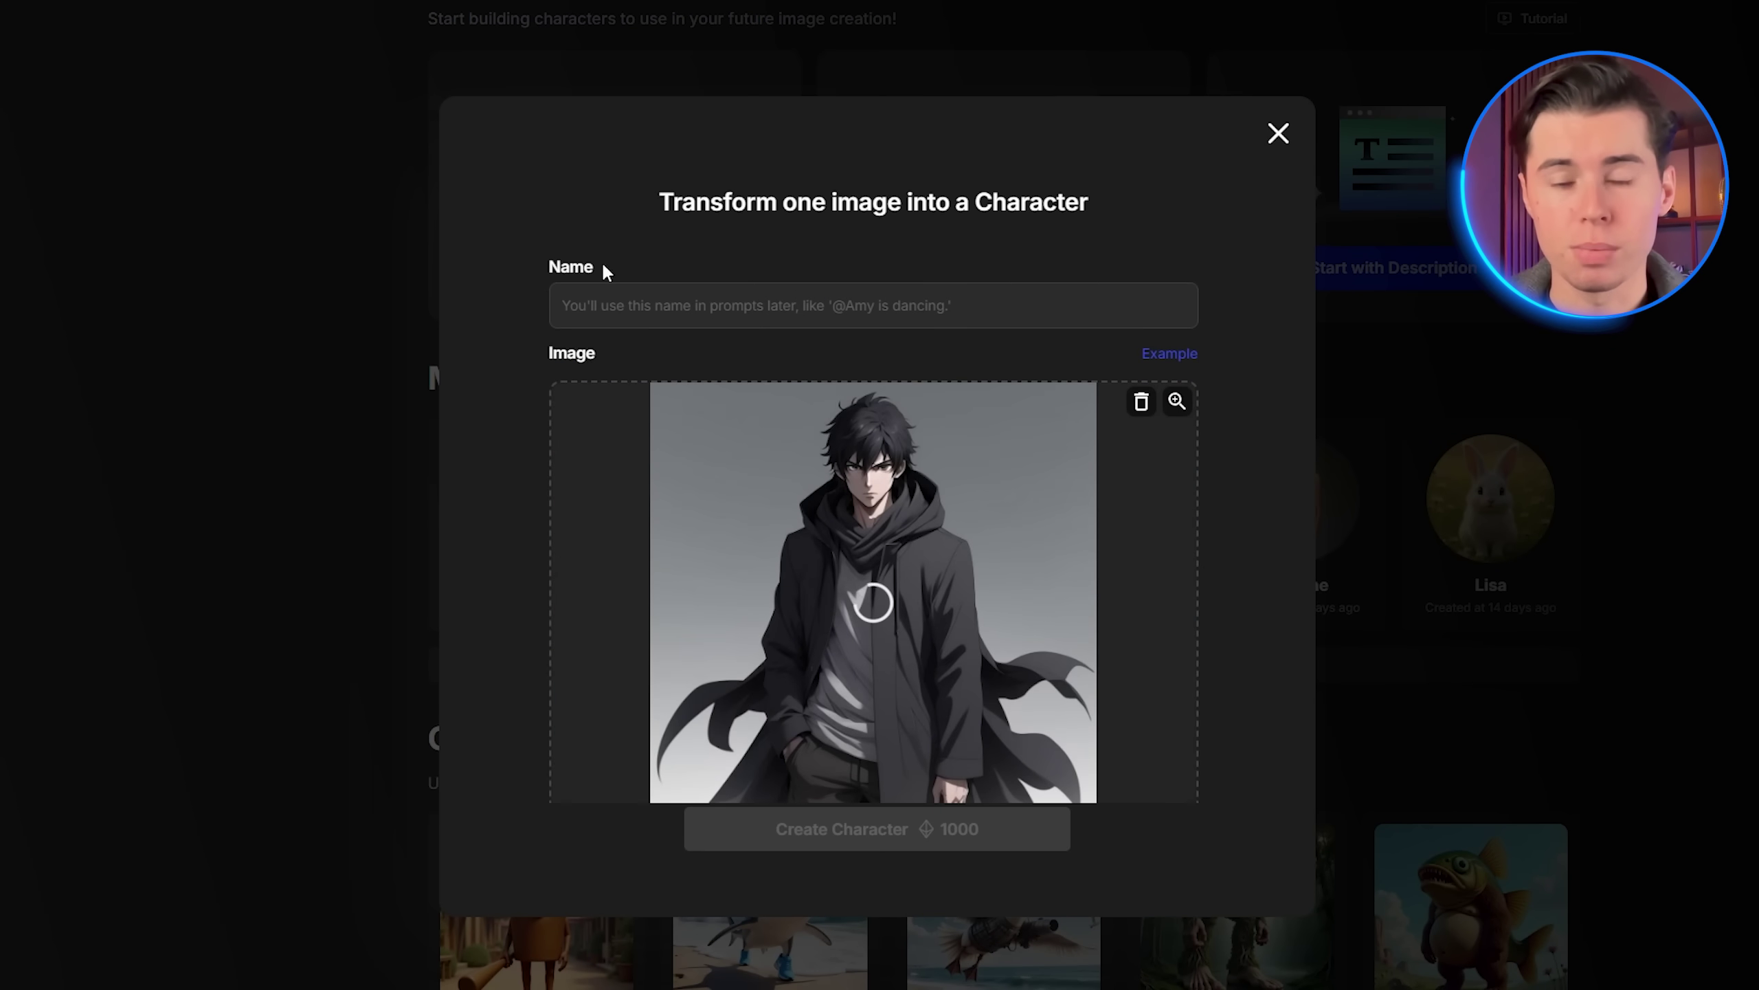
type("Kage")
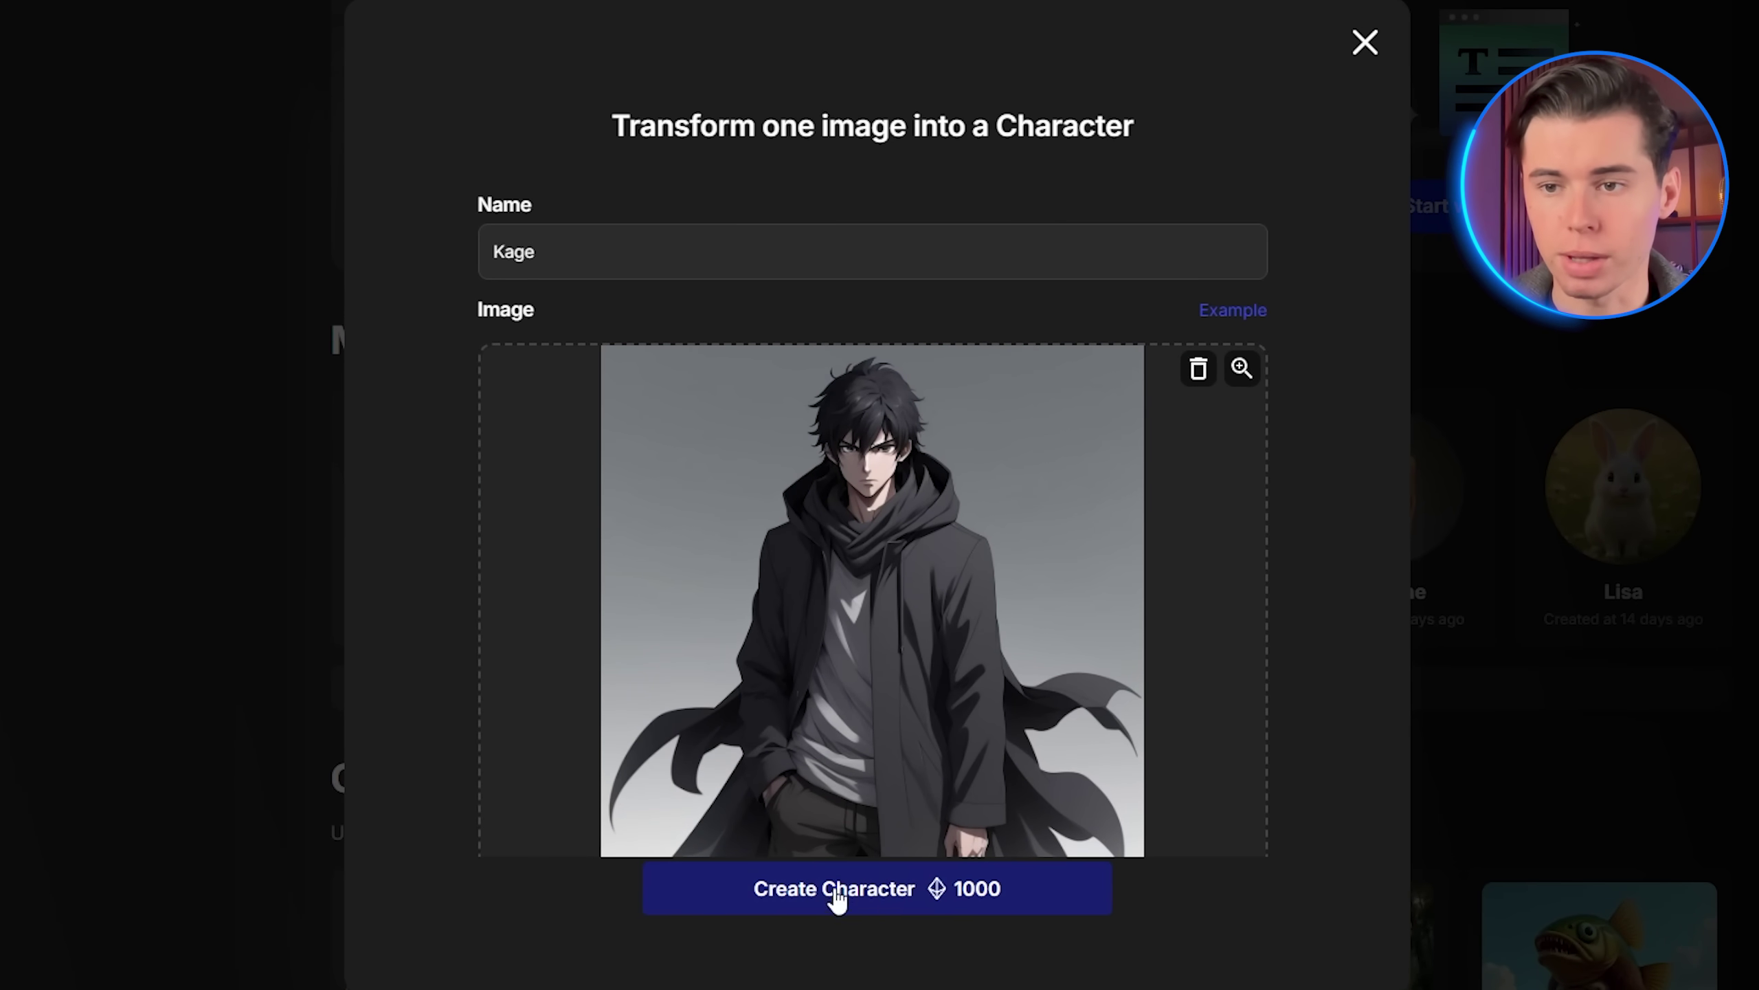
left_click(885, 894)
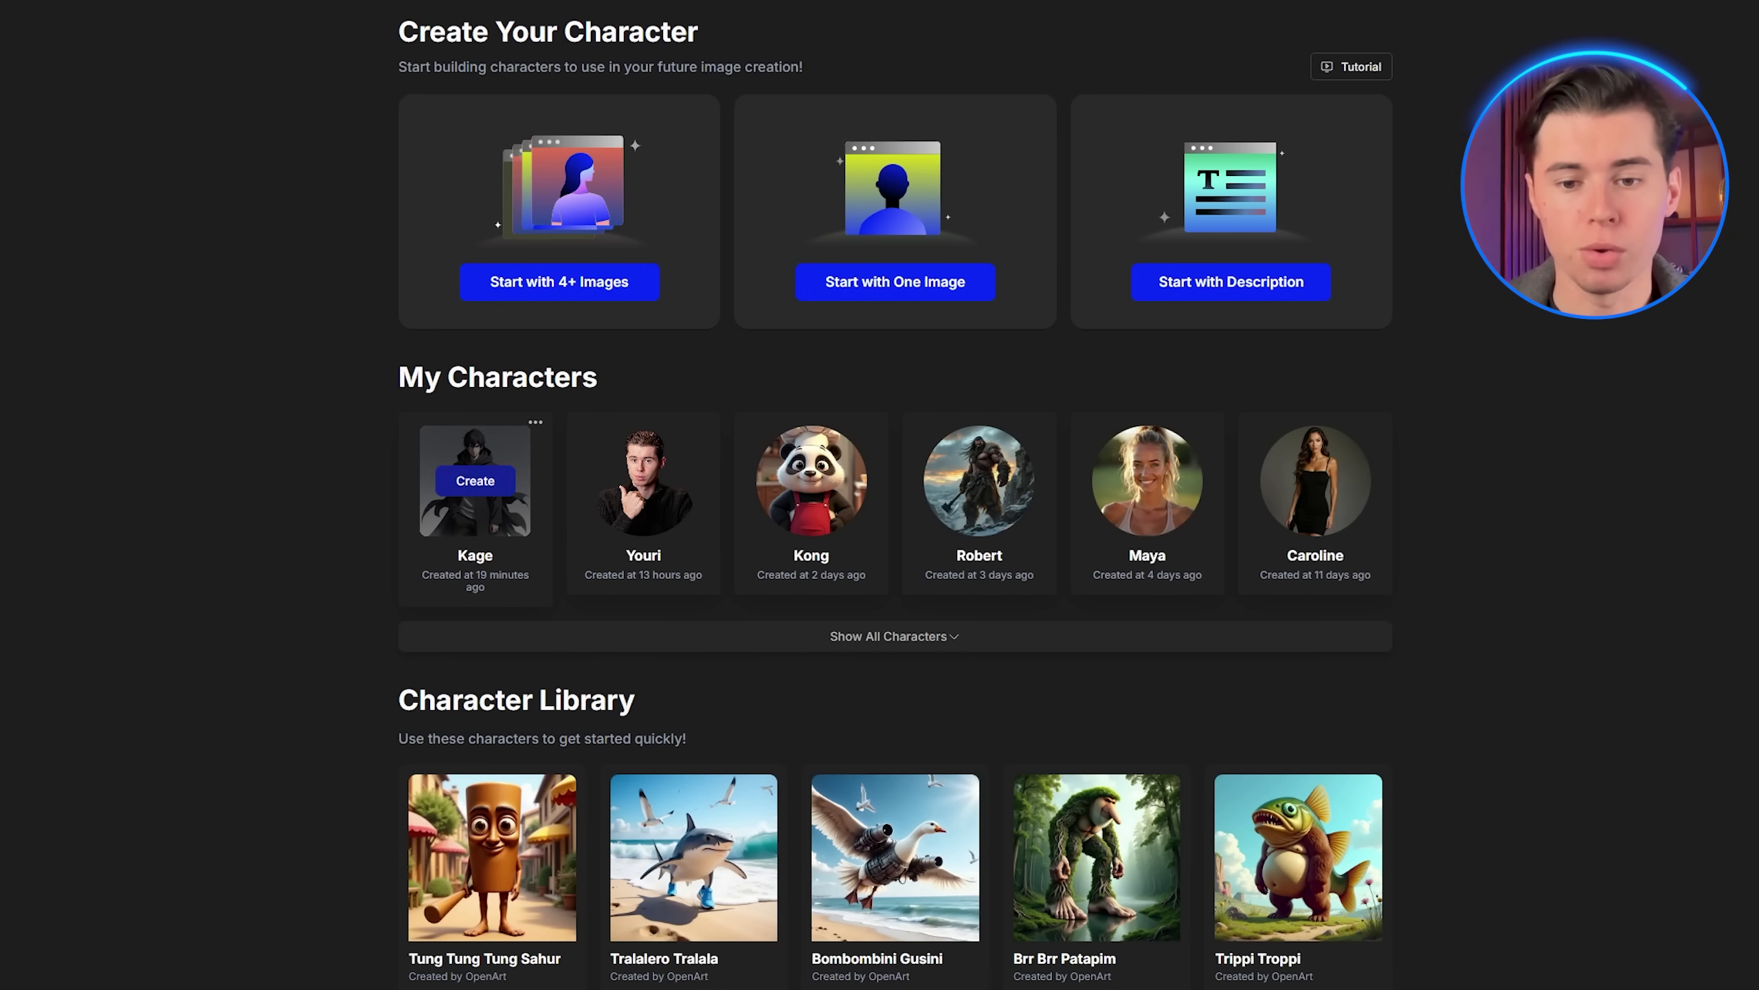
Write a Character-mode prompt for Kage standing in a dark alley under harsh, dramatic lighting
left_click(475, 481)
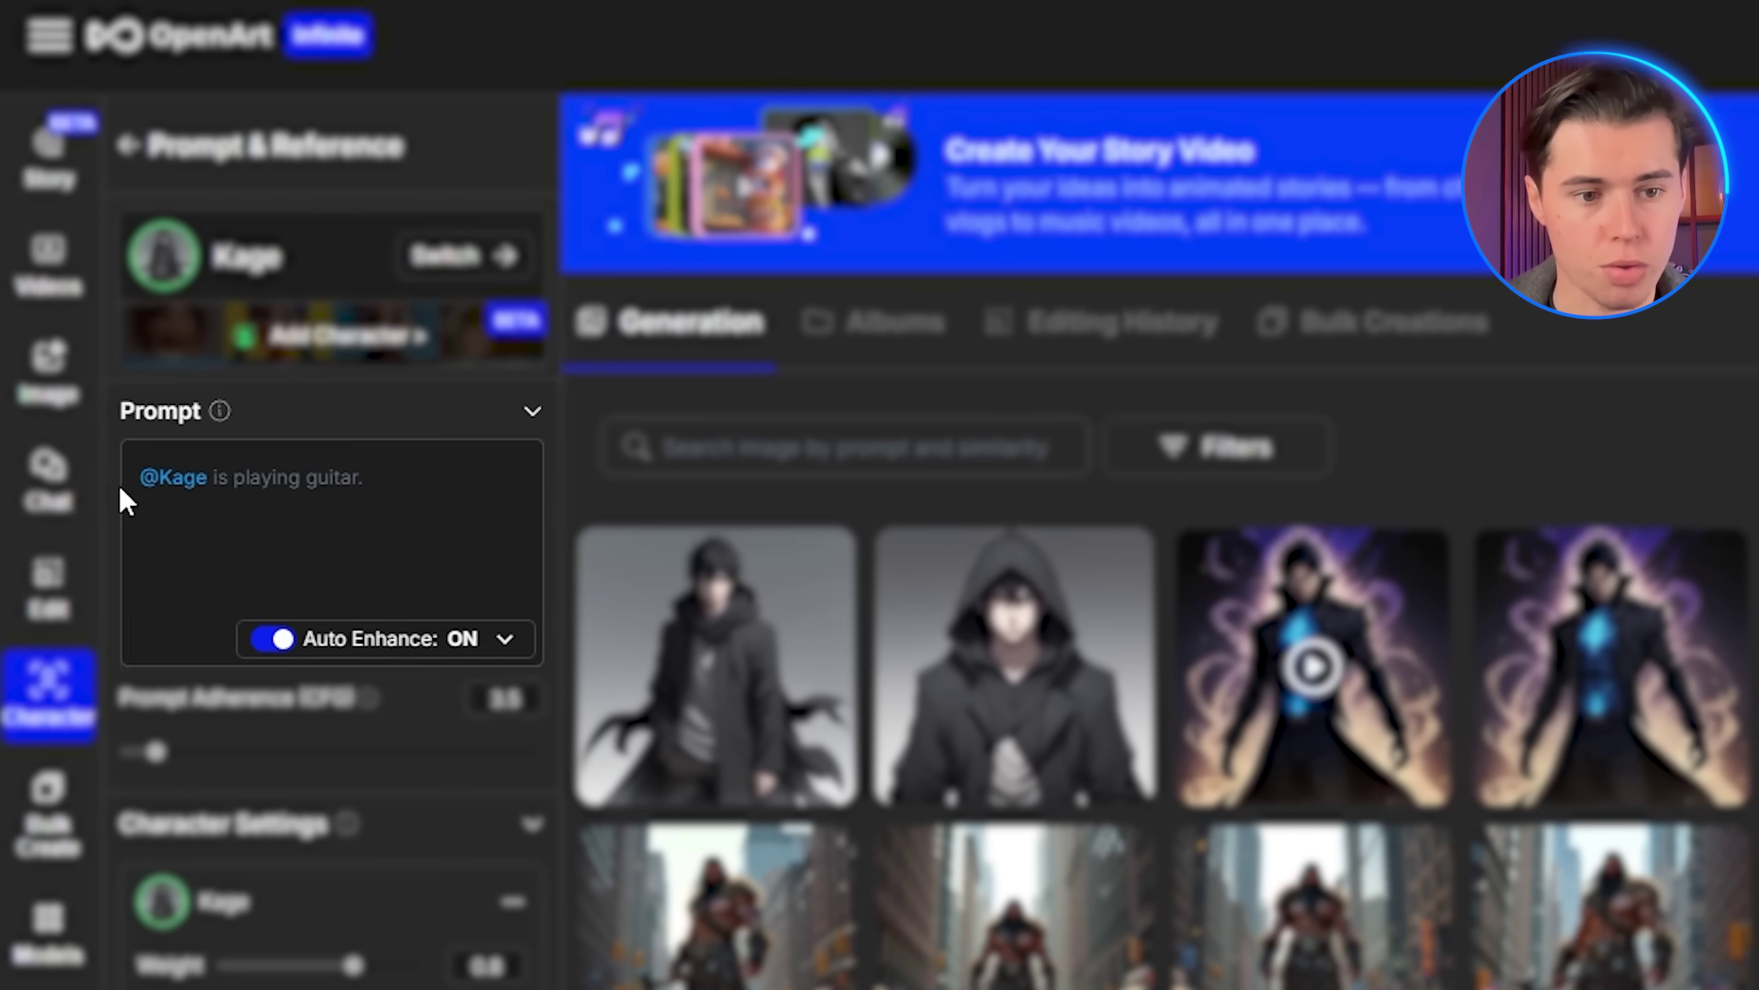
left_click(338, 477)
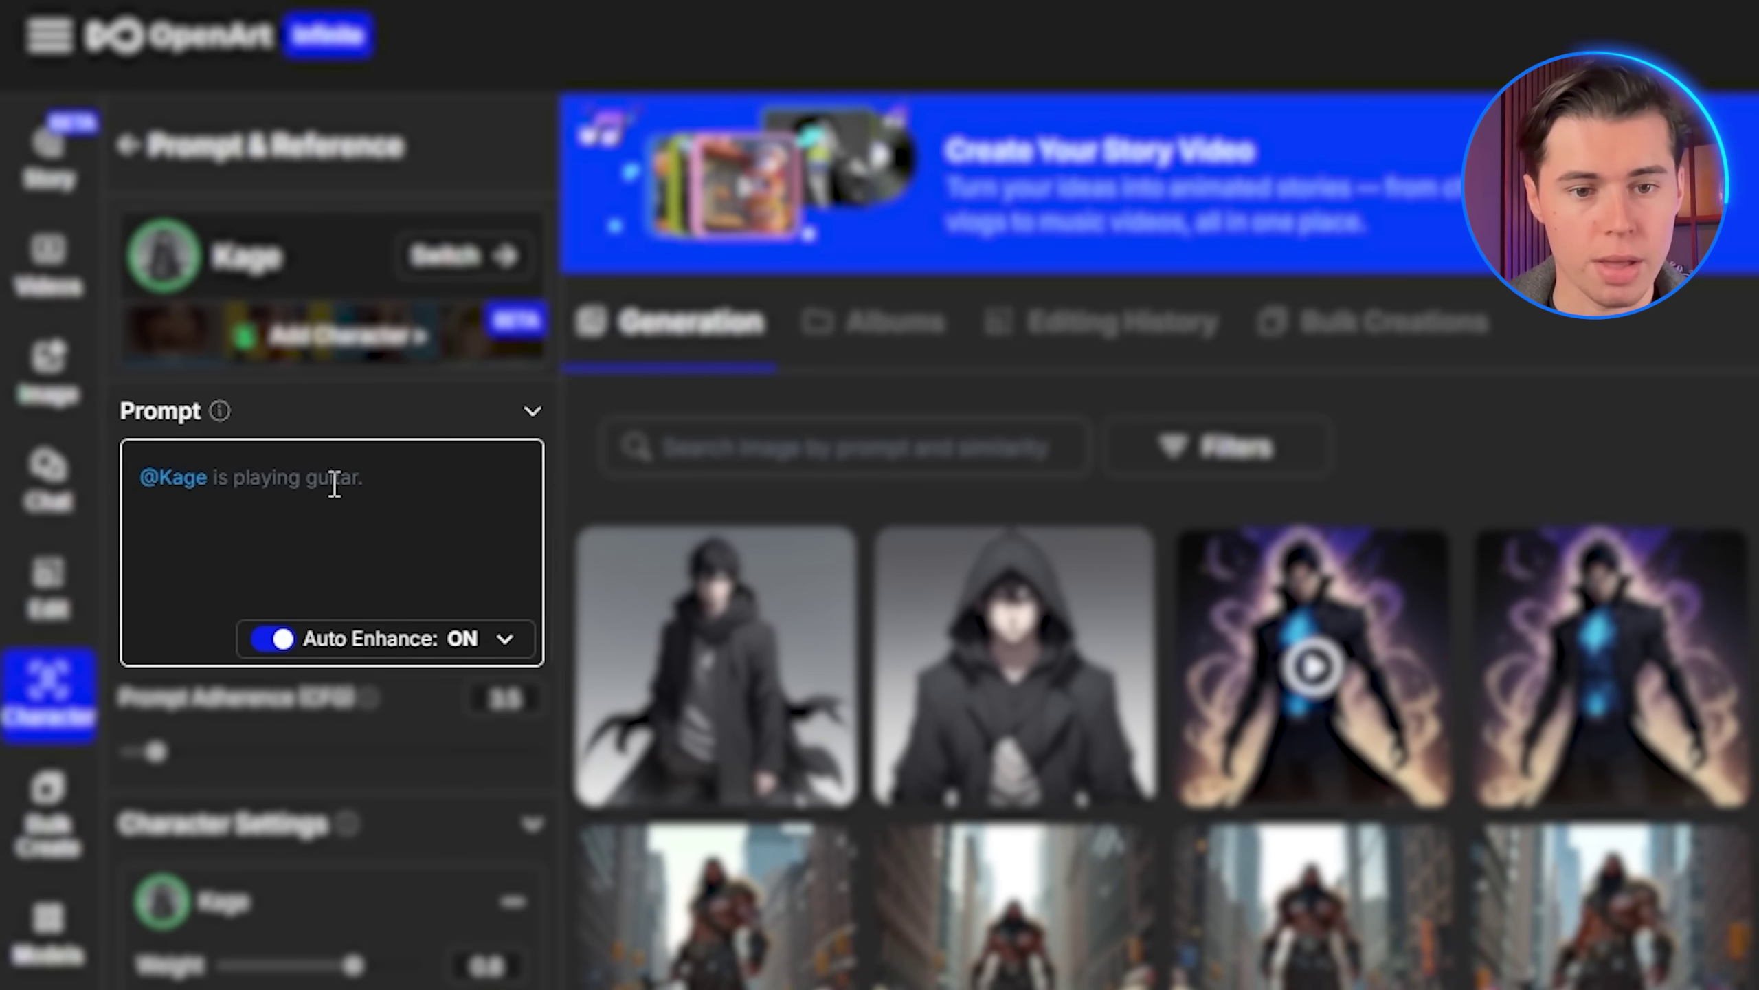
key("ctrl+BackSpace")
key("ctrl+BackSpace")
key("ctrl+BackSpace")
type("standing in a dark alley,")
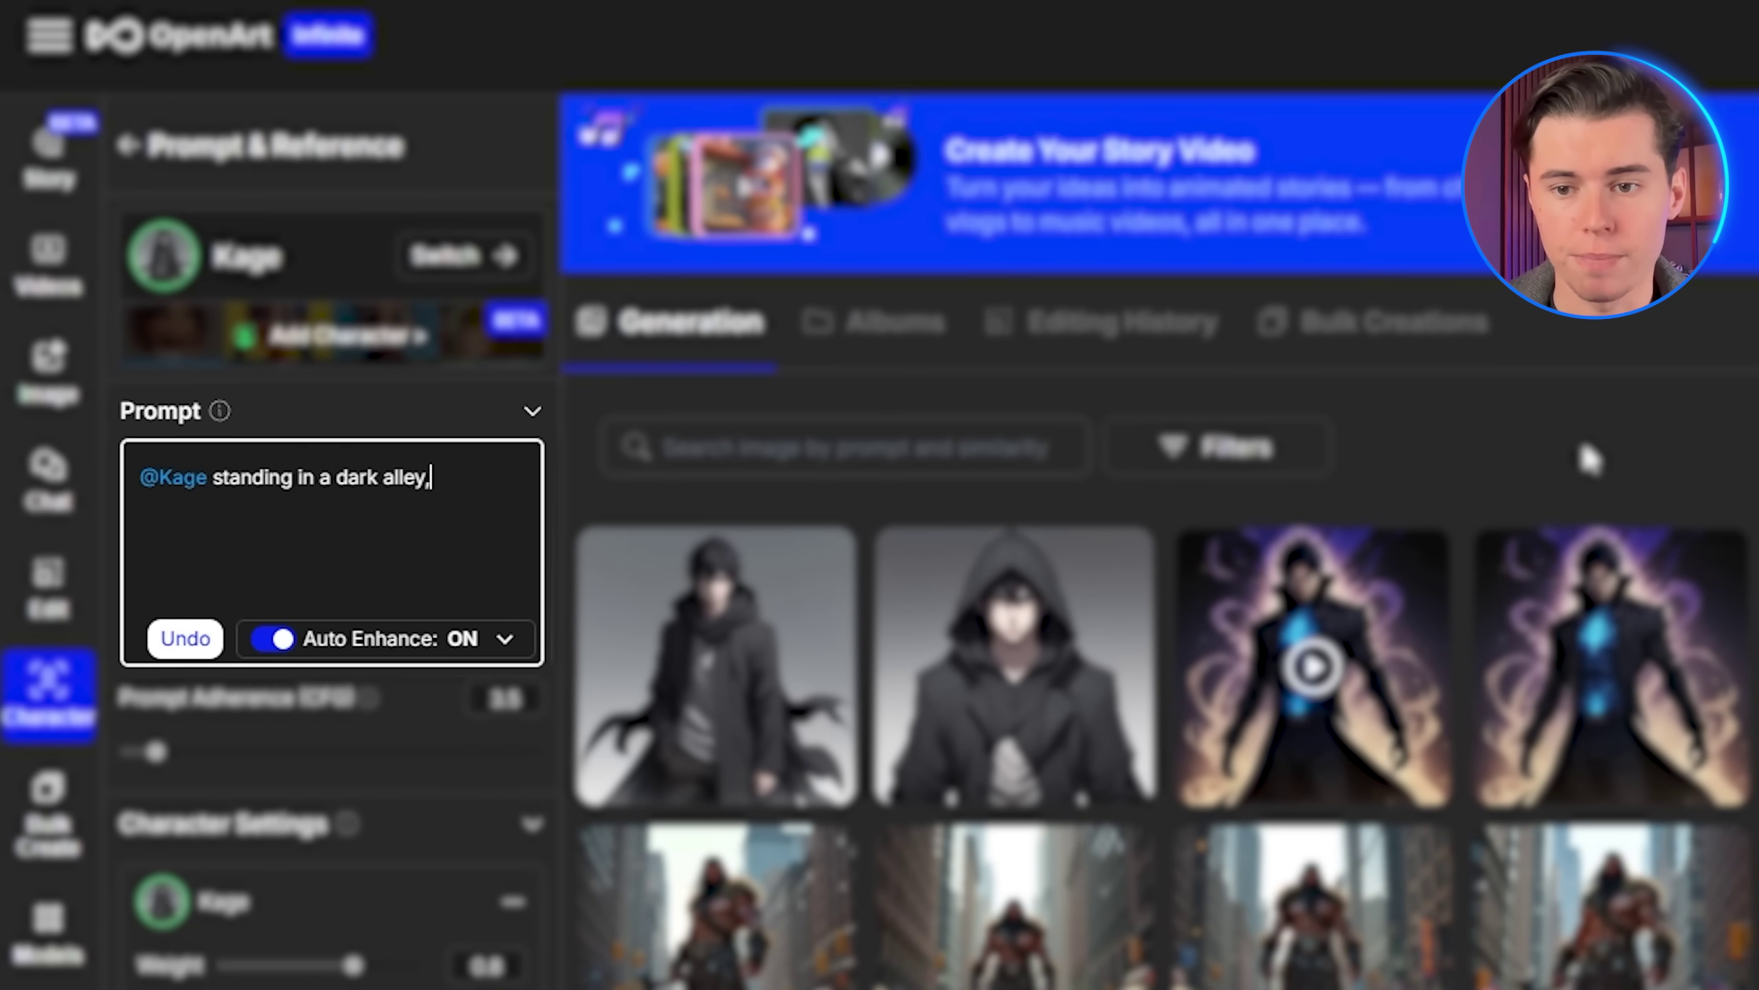
type(" illuminated by harsh, dramatic ligh")
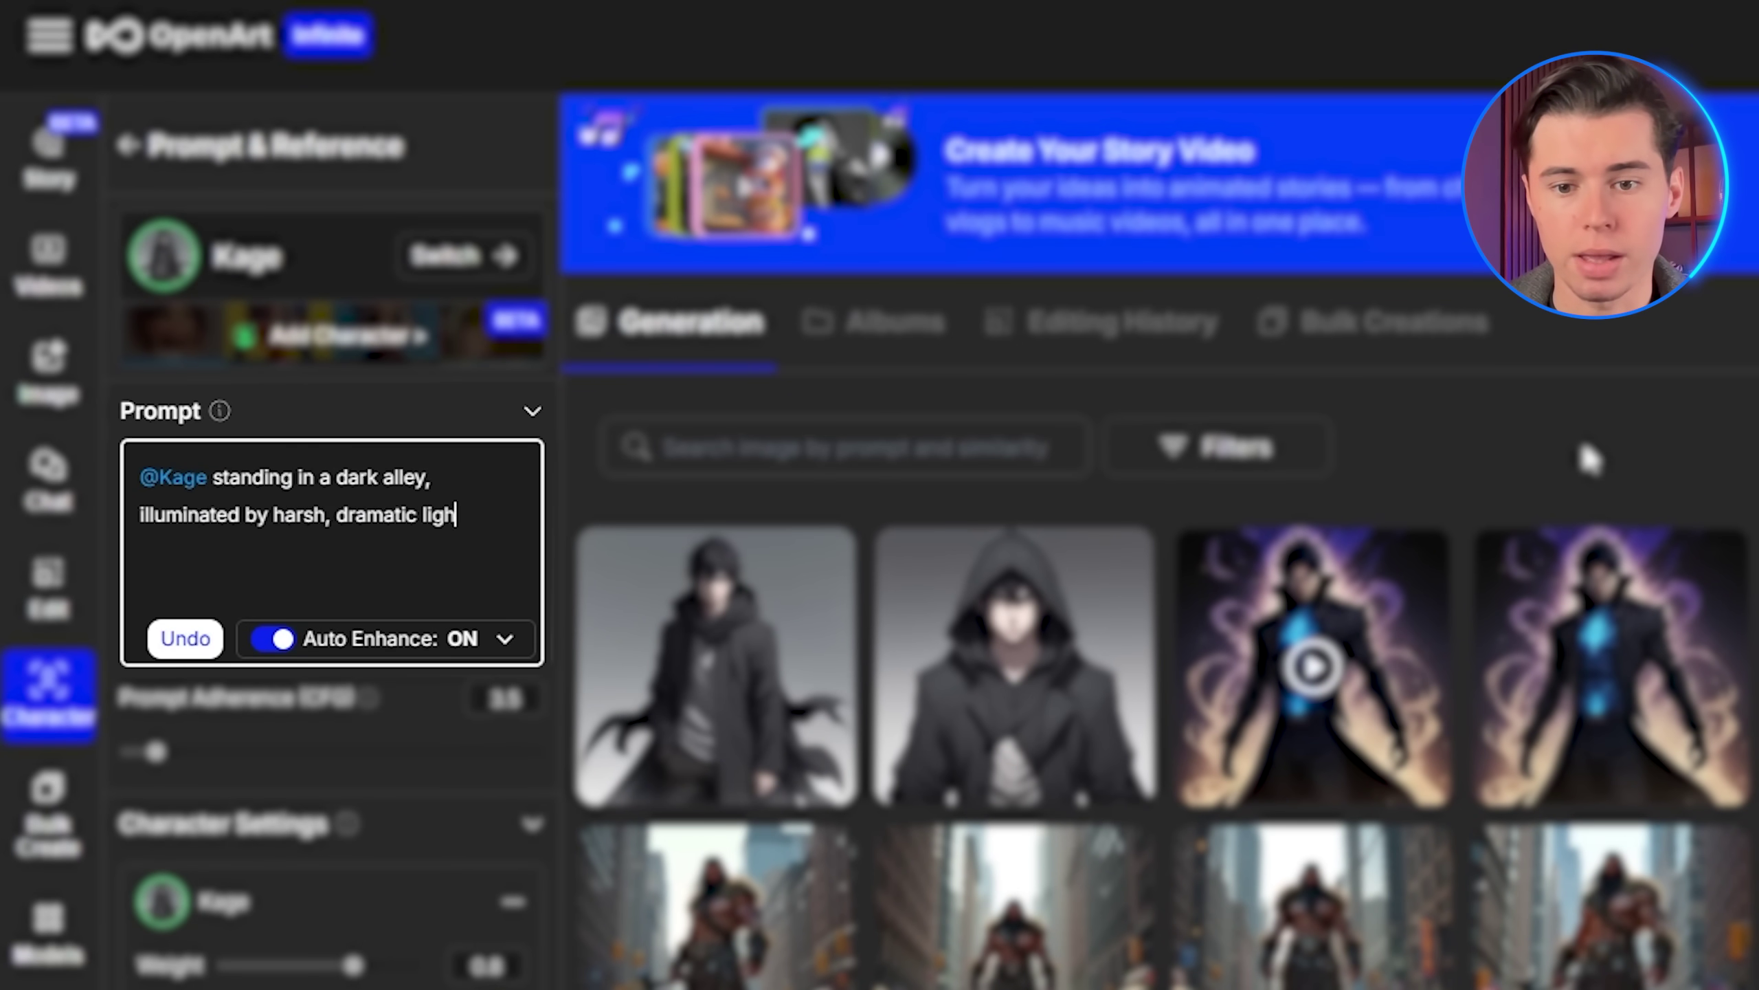
type("ting that casts long shadows on the")
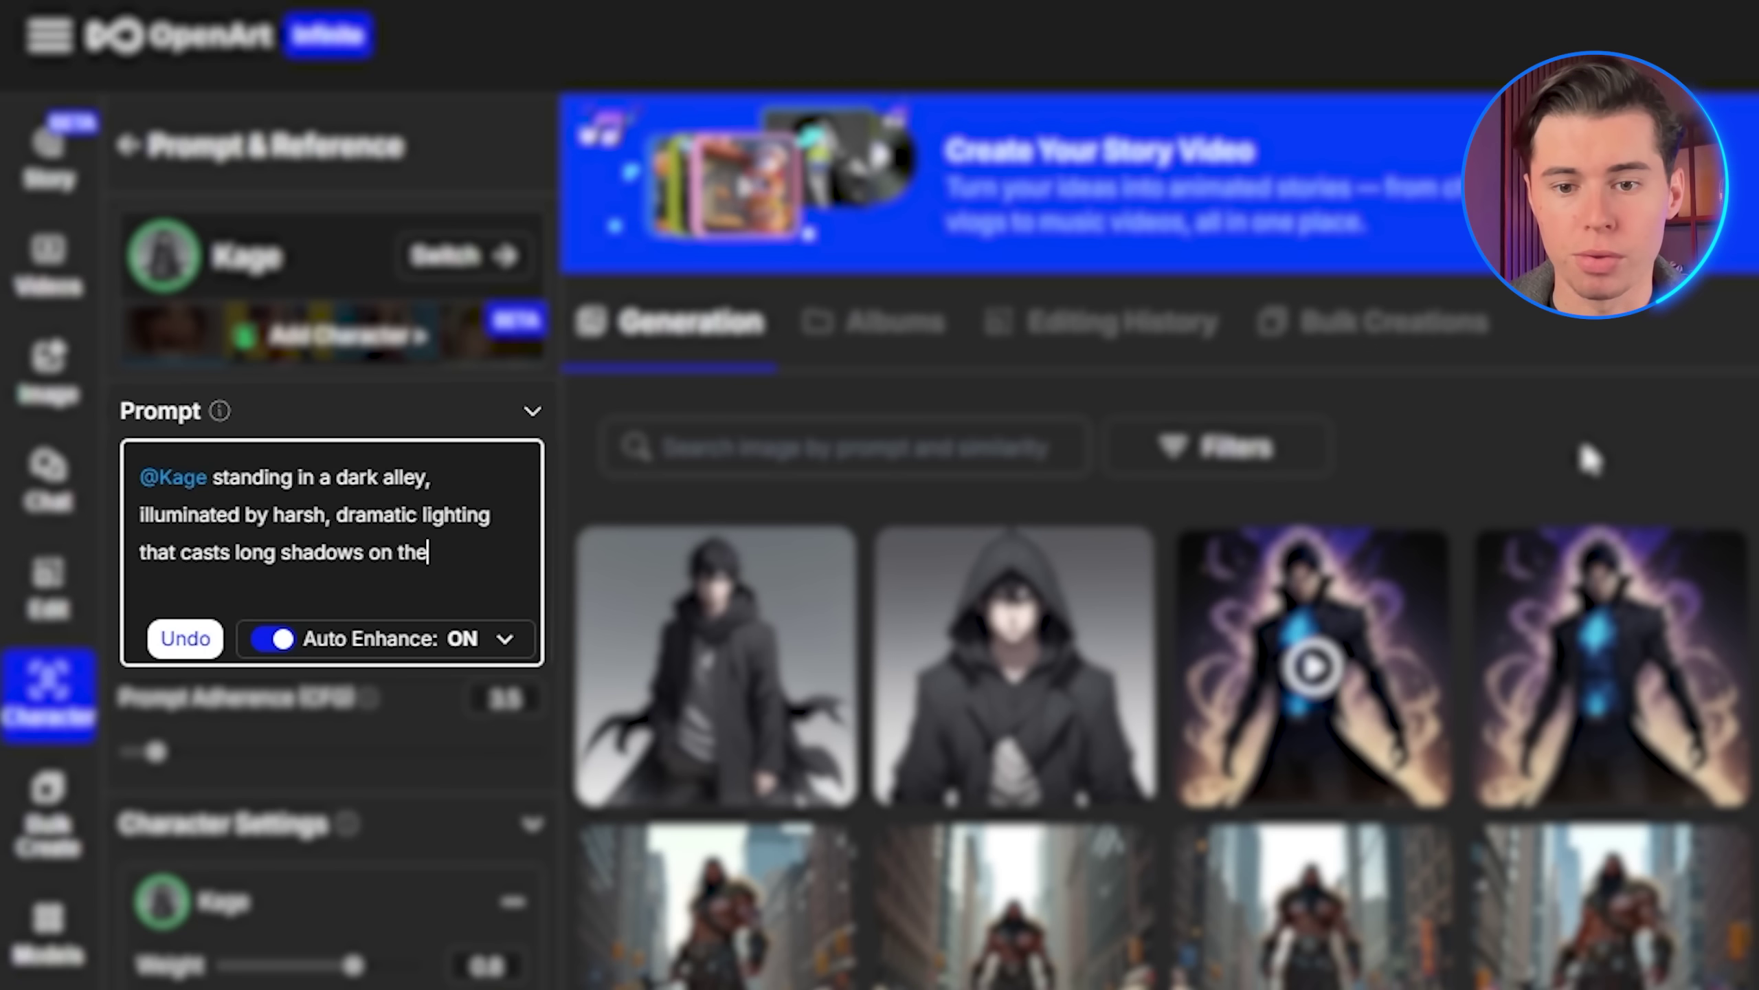
type(" walls. His black coat rustles slightly in the")
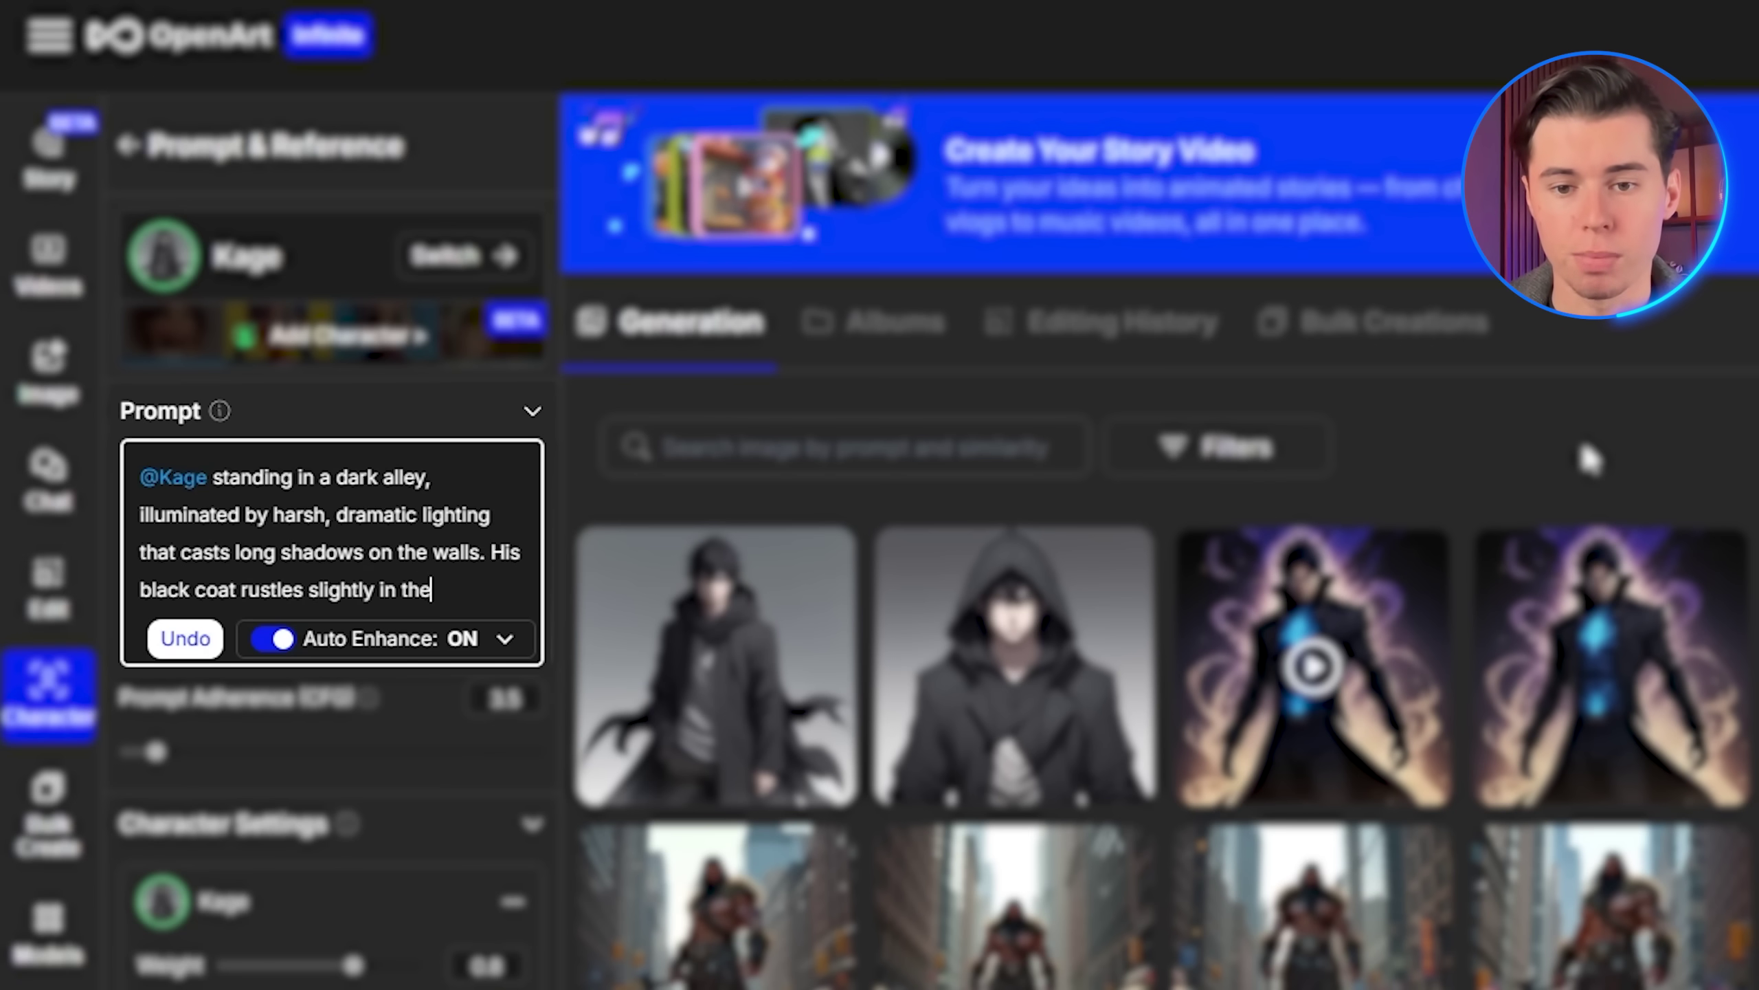
type(" breeze, and his expression is cold and focus")
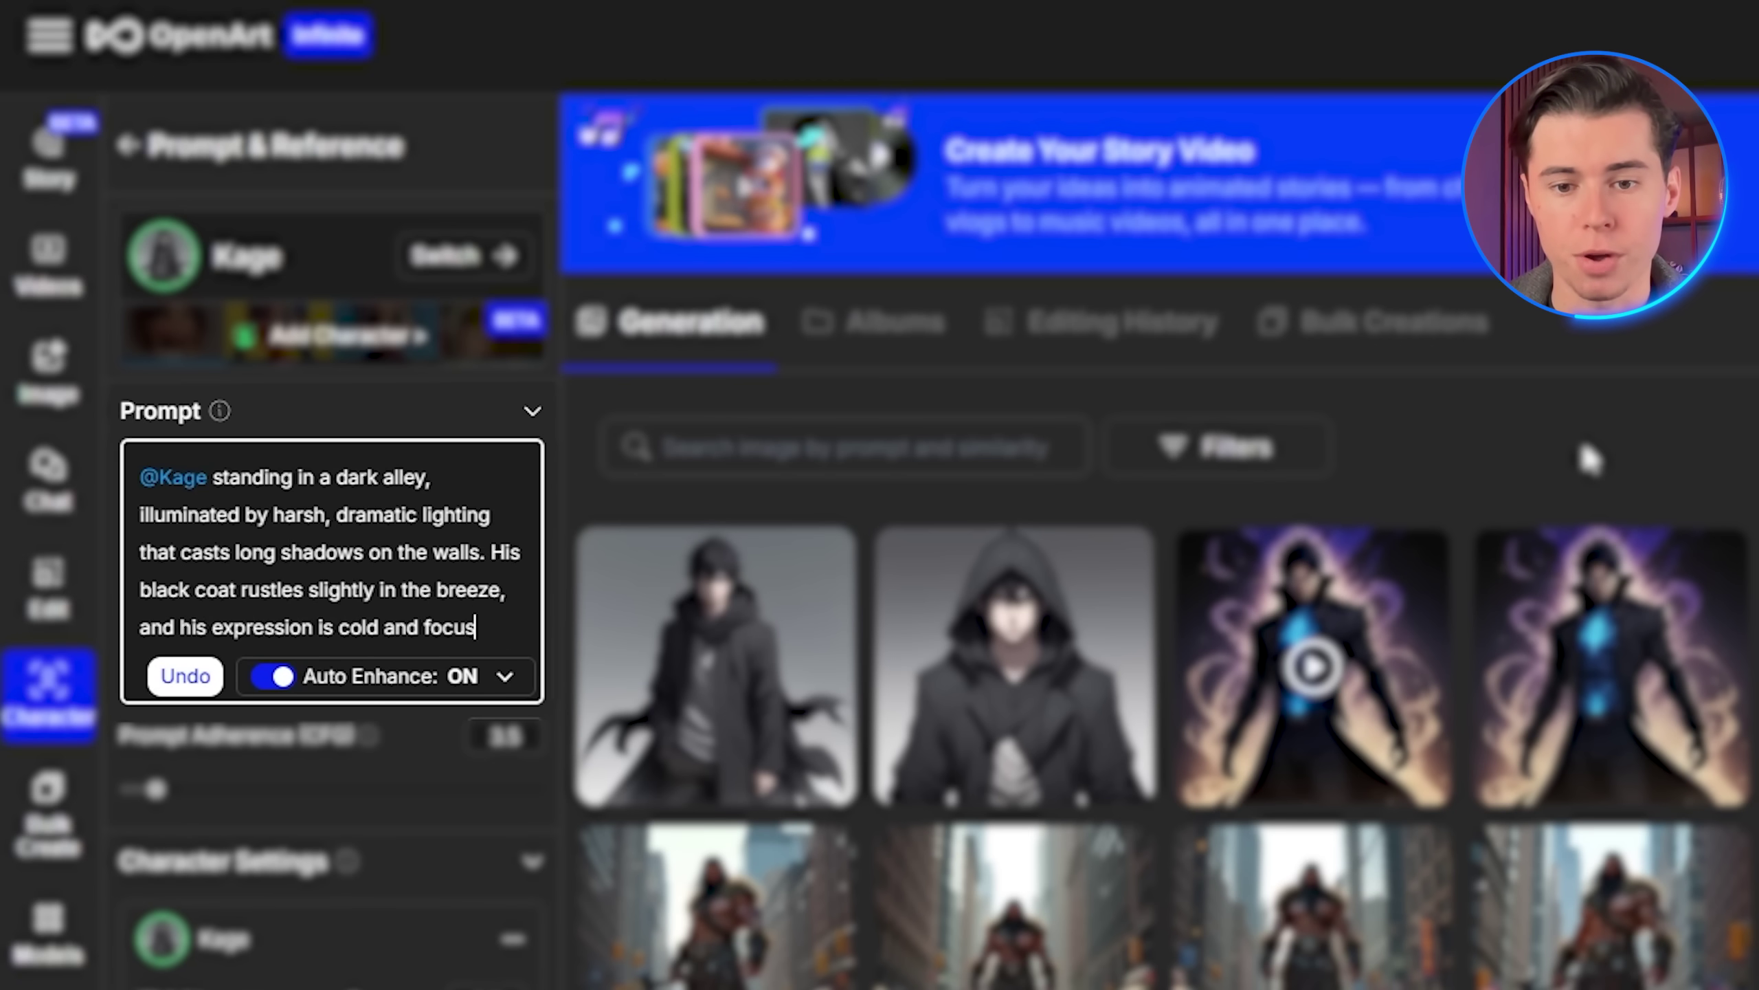
type("ed. The anime style emphasizes sharp features ")
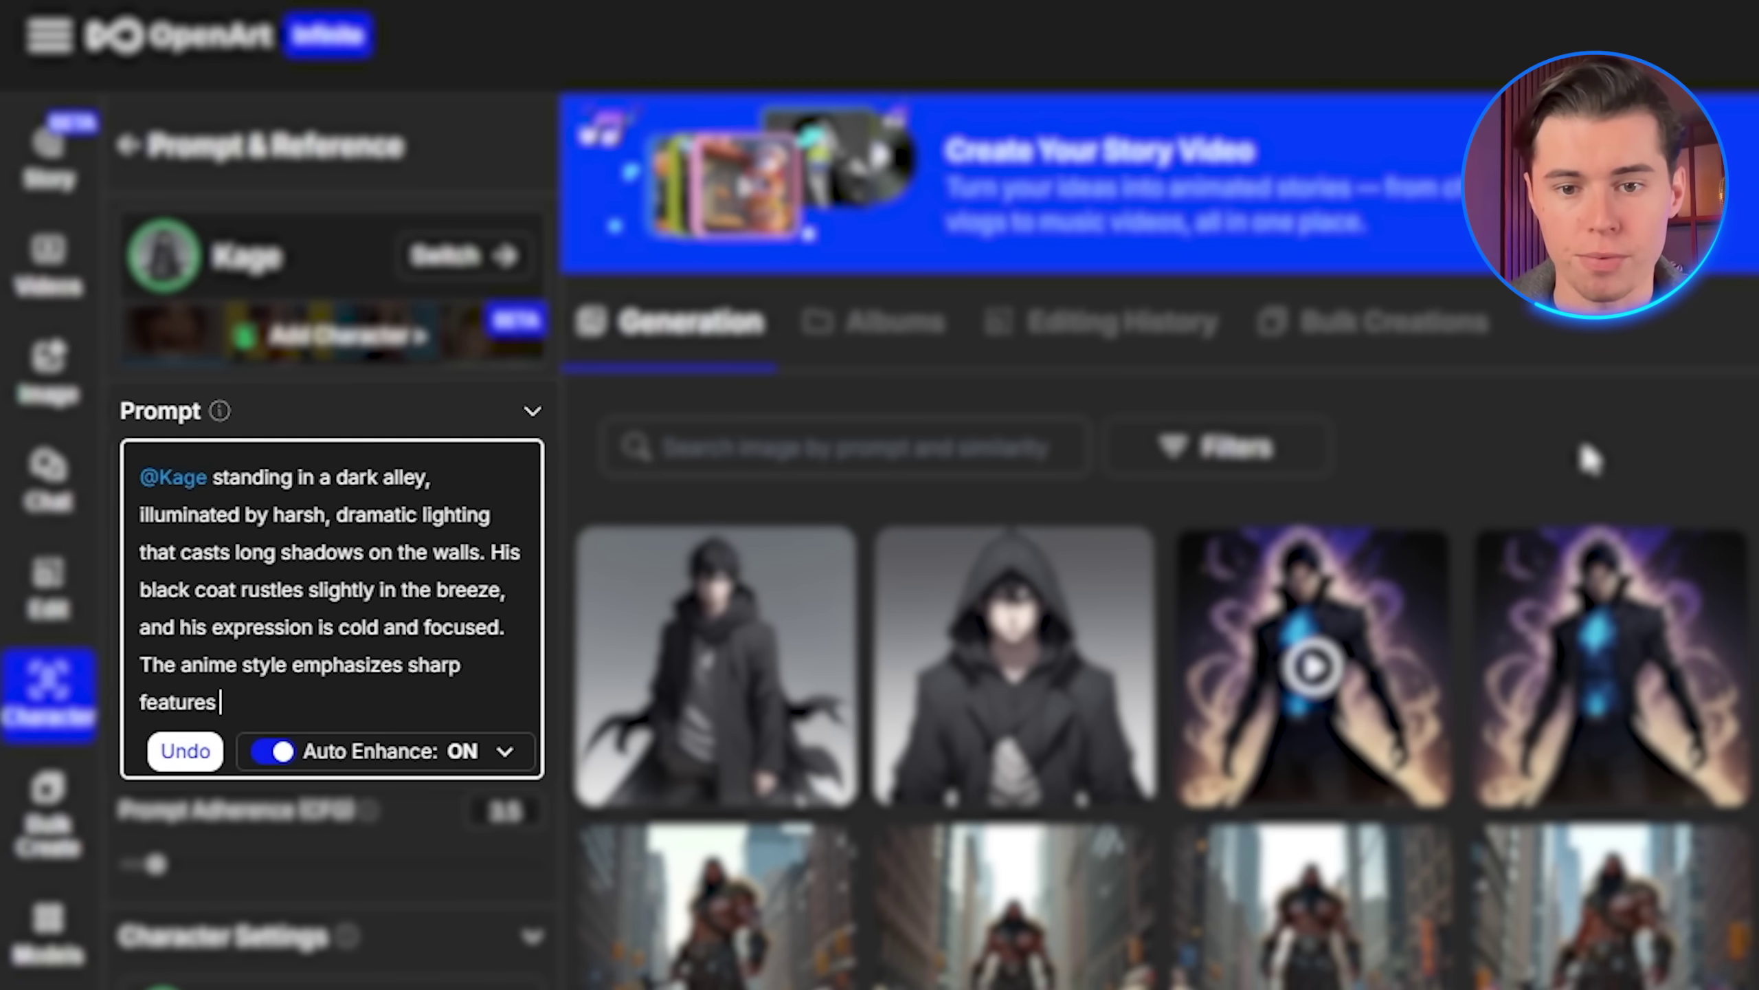
type("and moody contrast.")
Generate the alley images, then enter the purple-energy battle-stance and torchlit dungeon corridor prompts
key("Return")
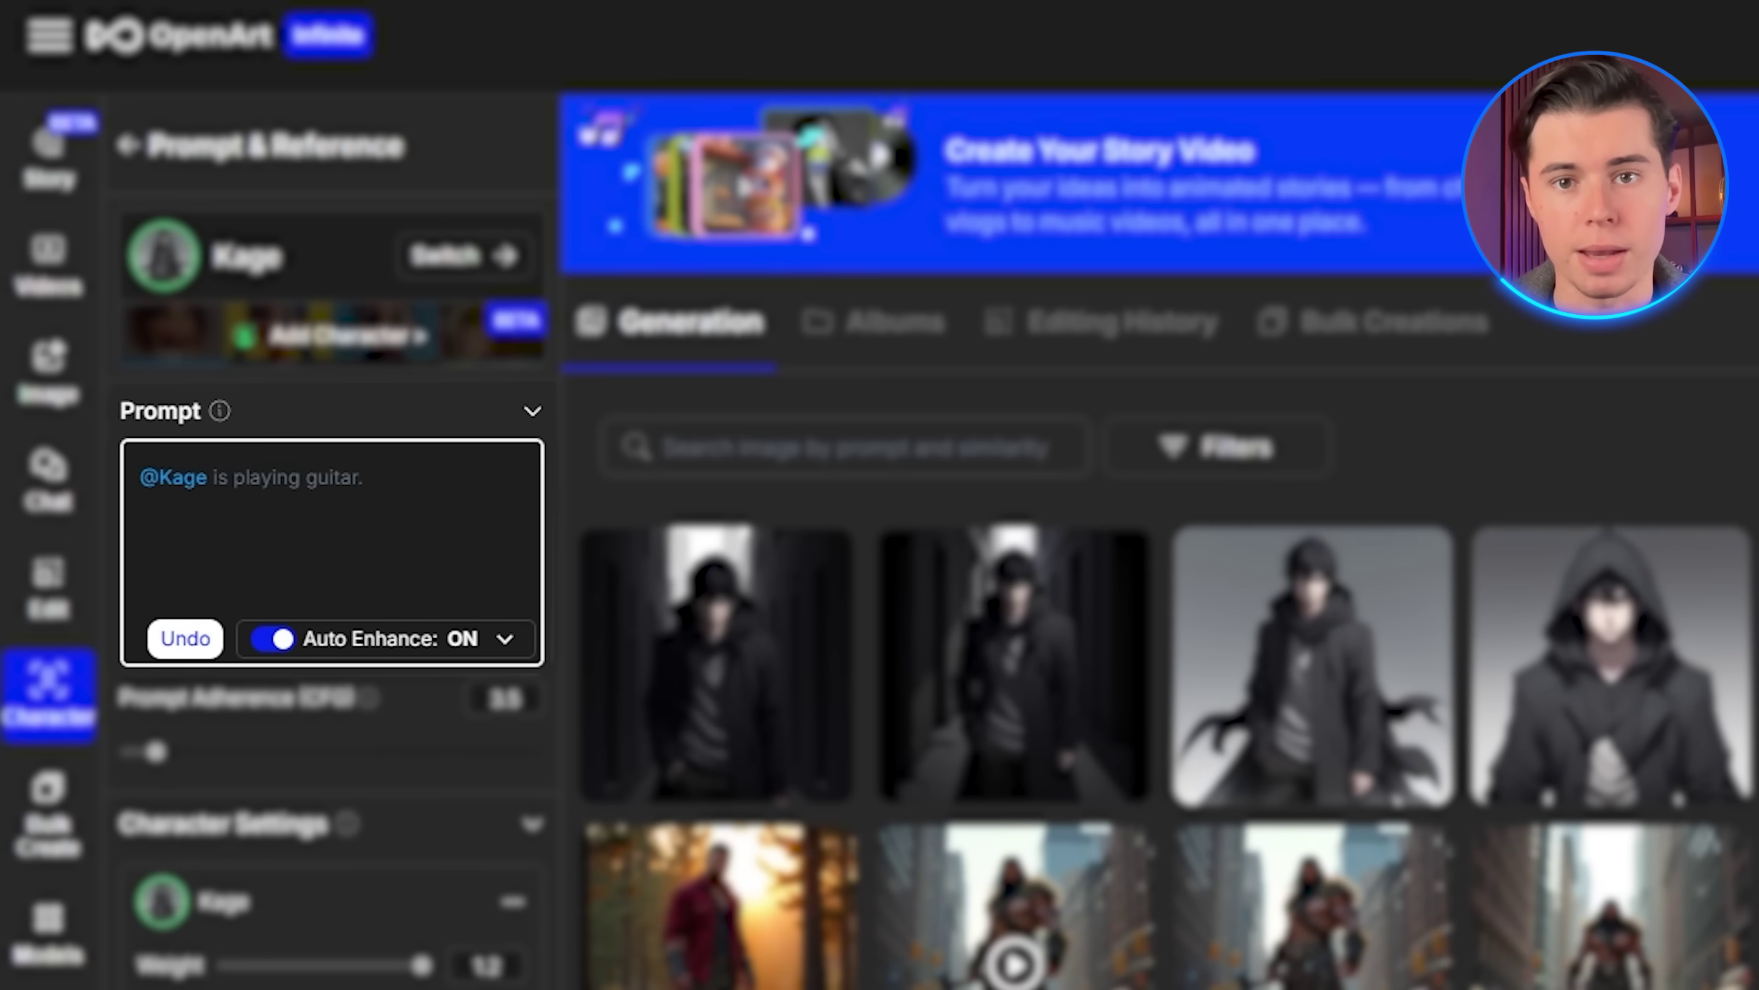
type("in a battle stance, knees s")
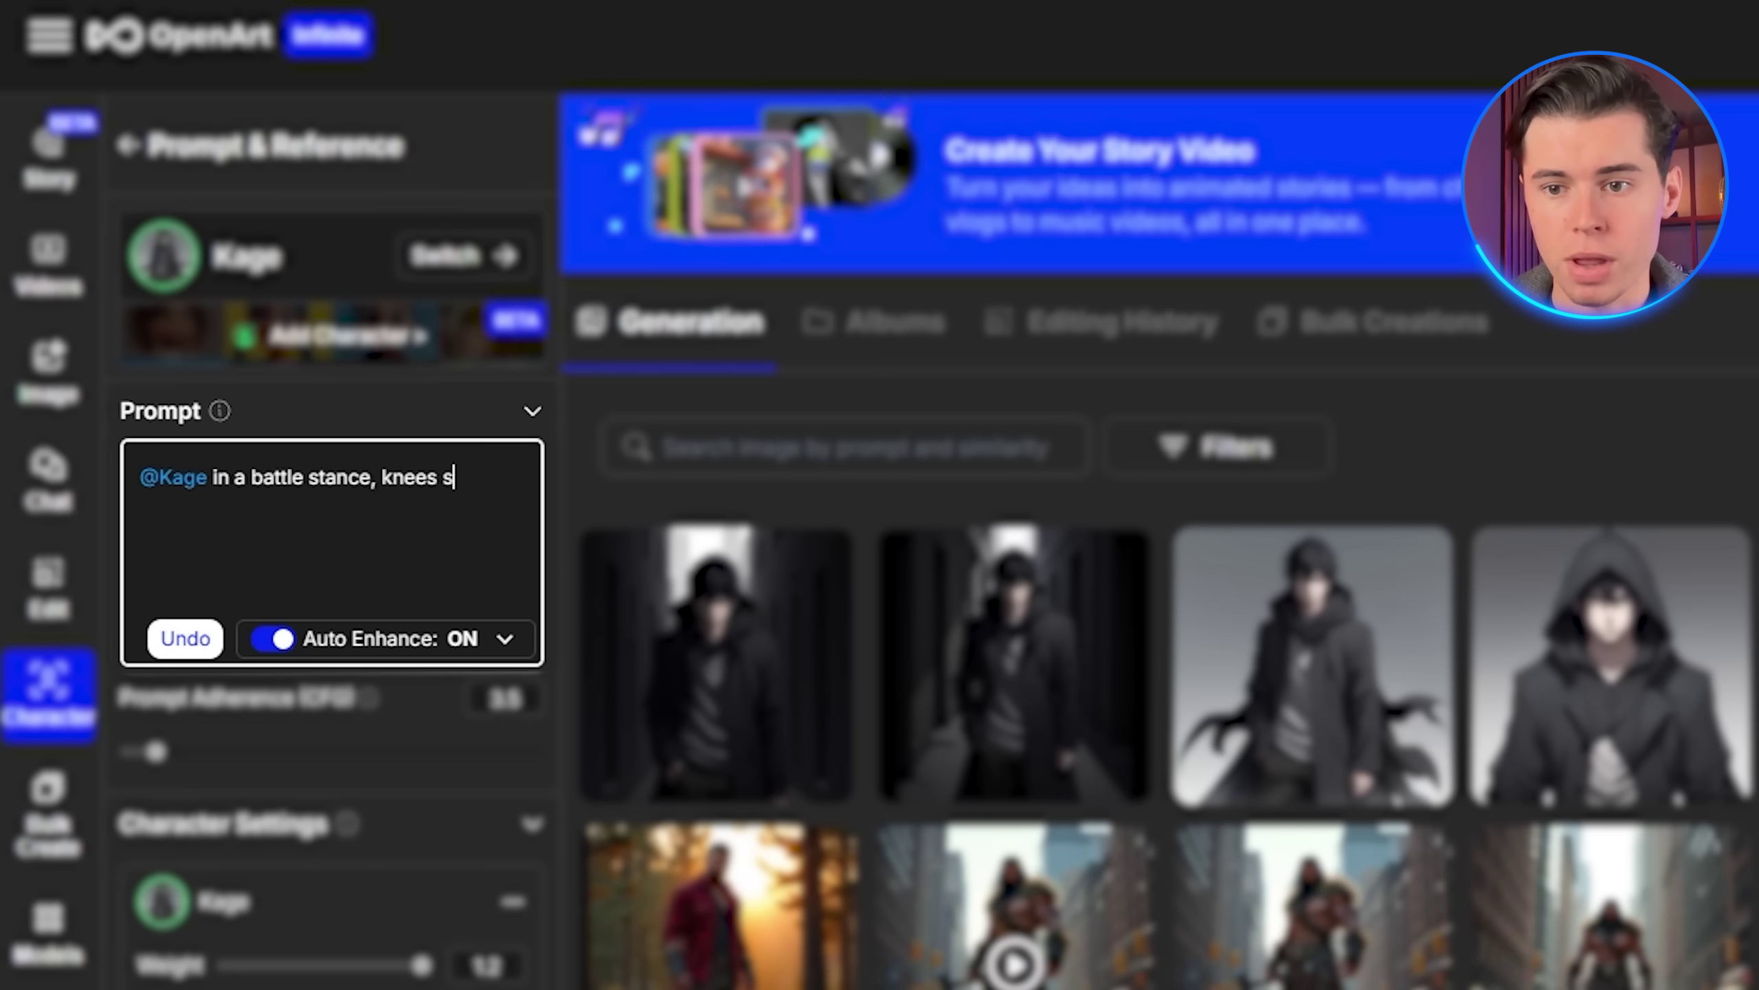
type("lightly bent, surrounded by swirling")
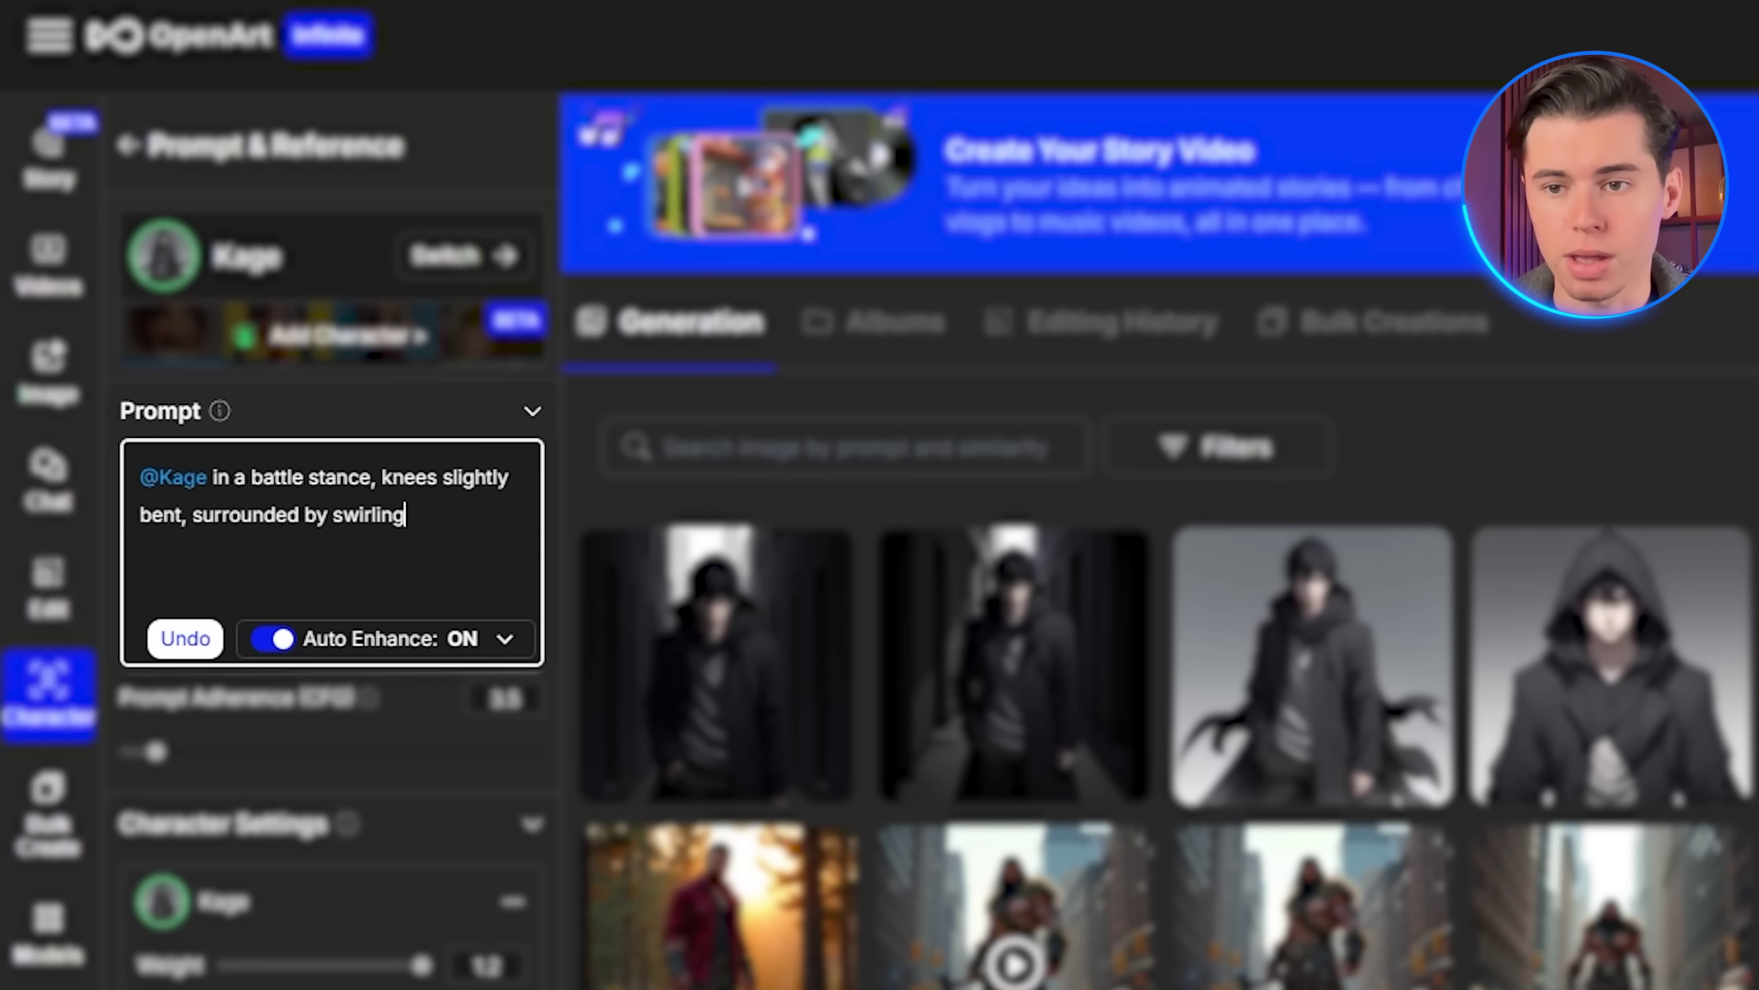
type(", glowing purple energy that pulses")
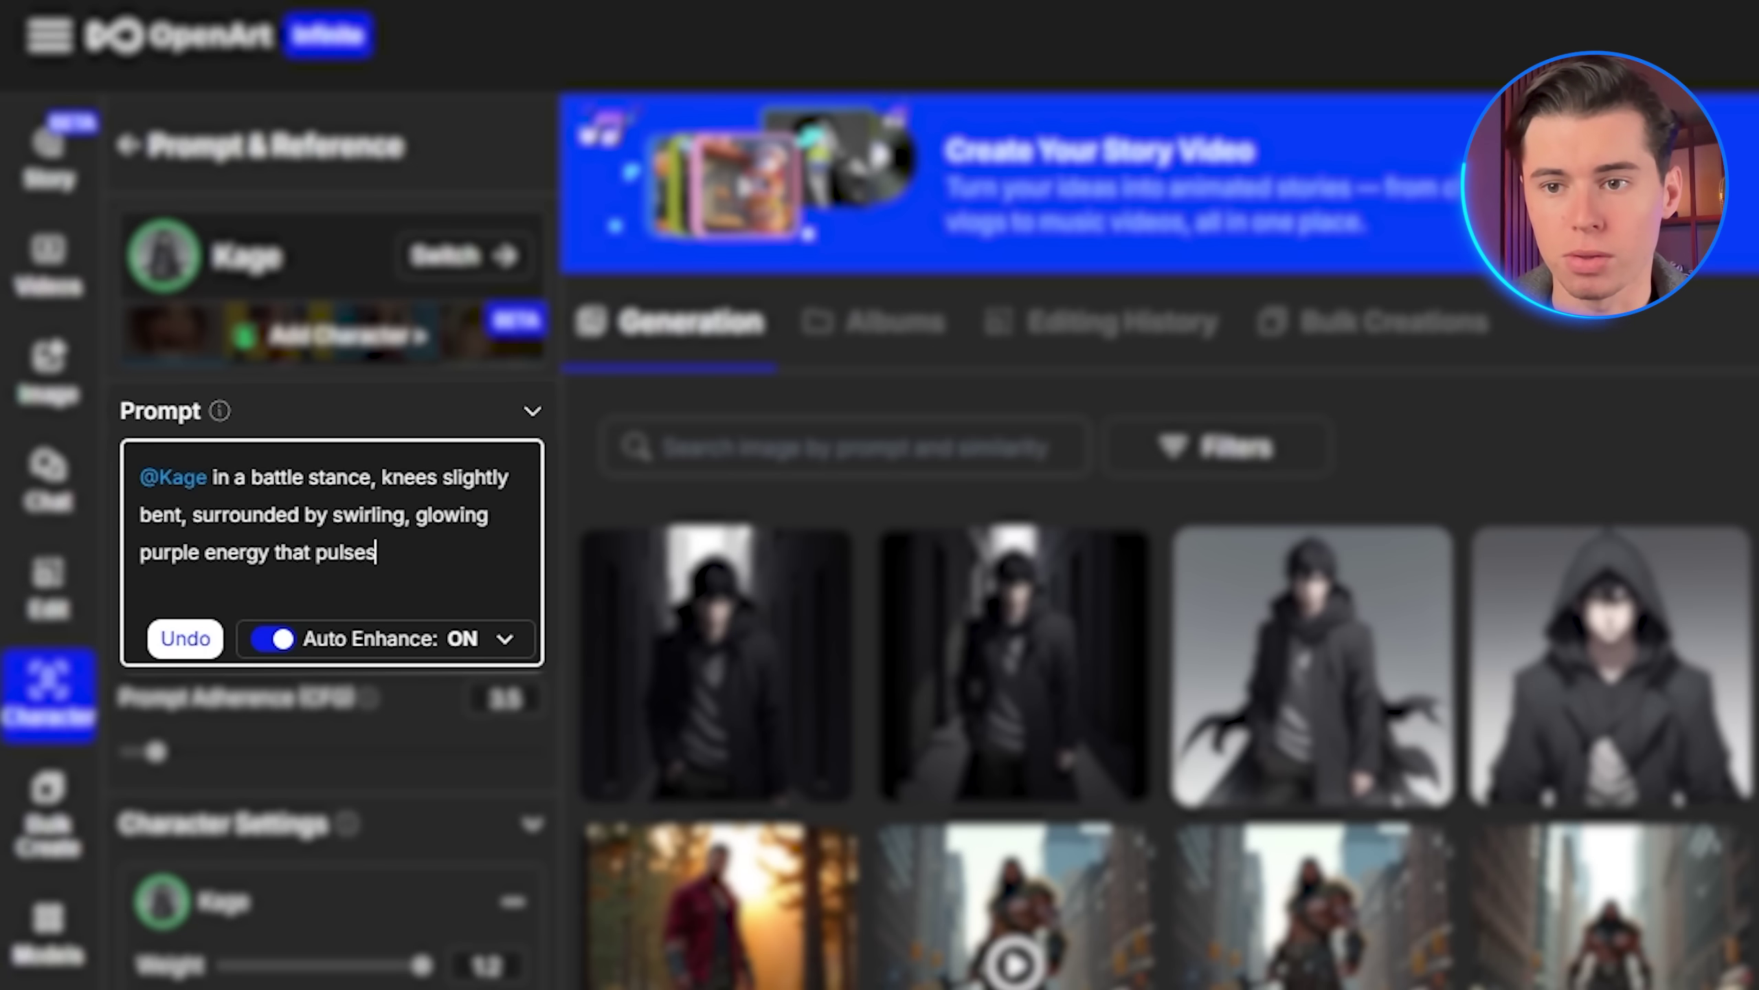
type(" with intensity. His coat flares ou")
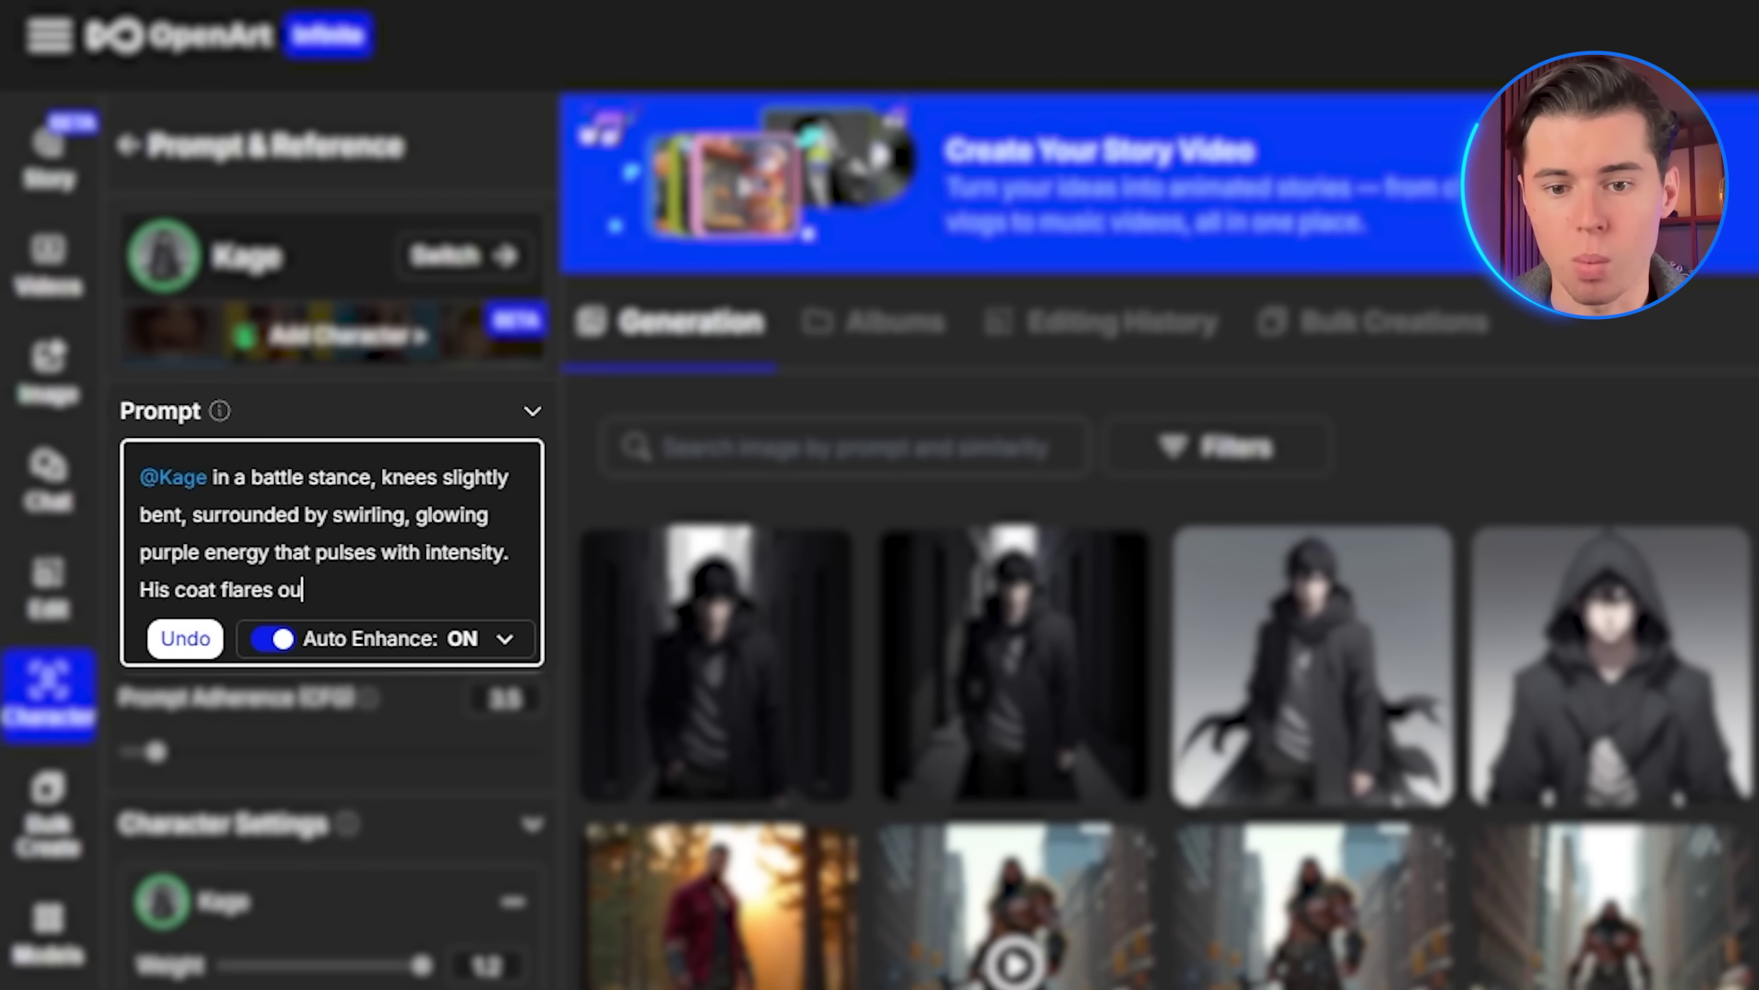
type("tward as if caught in the surge of p")
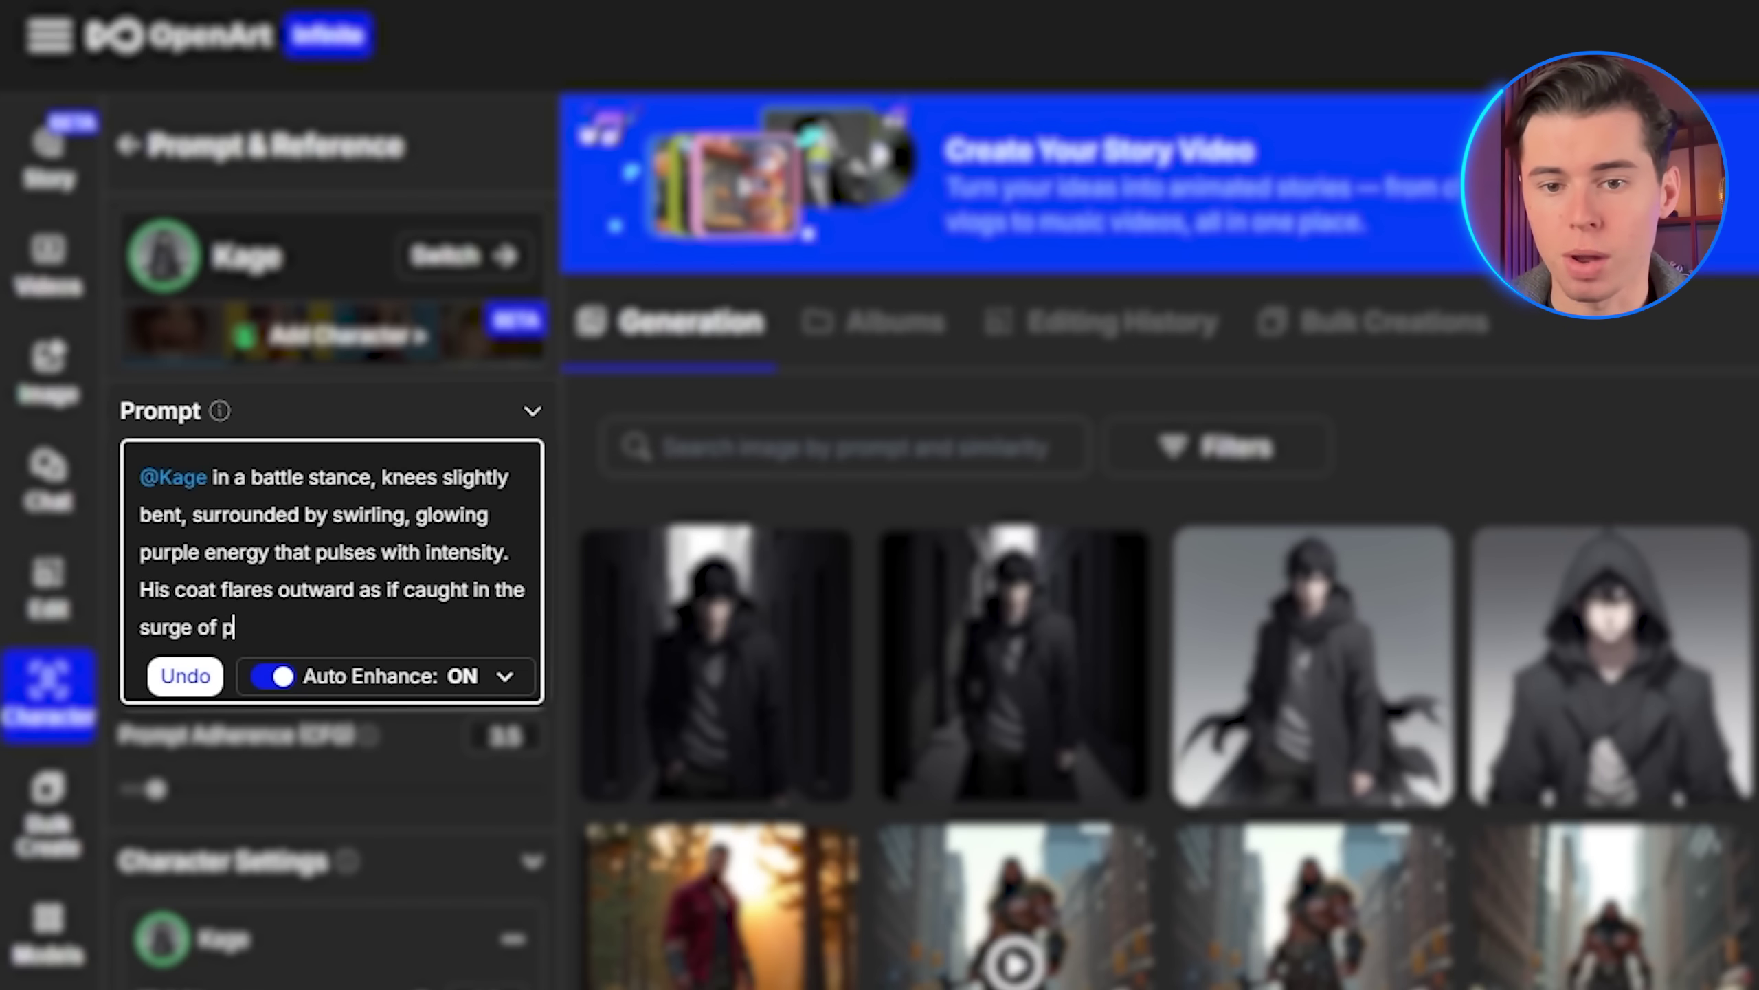
type("ower. The pose is dynamic and heroic")
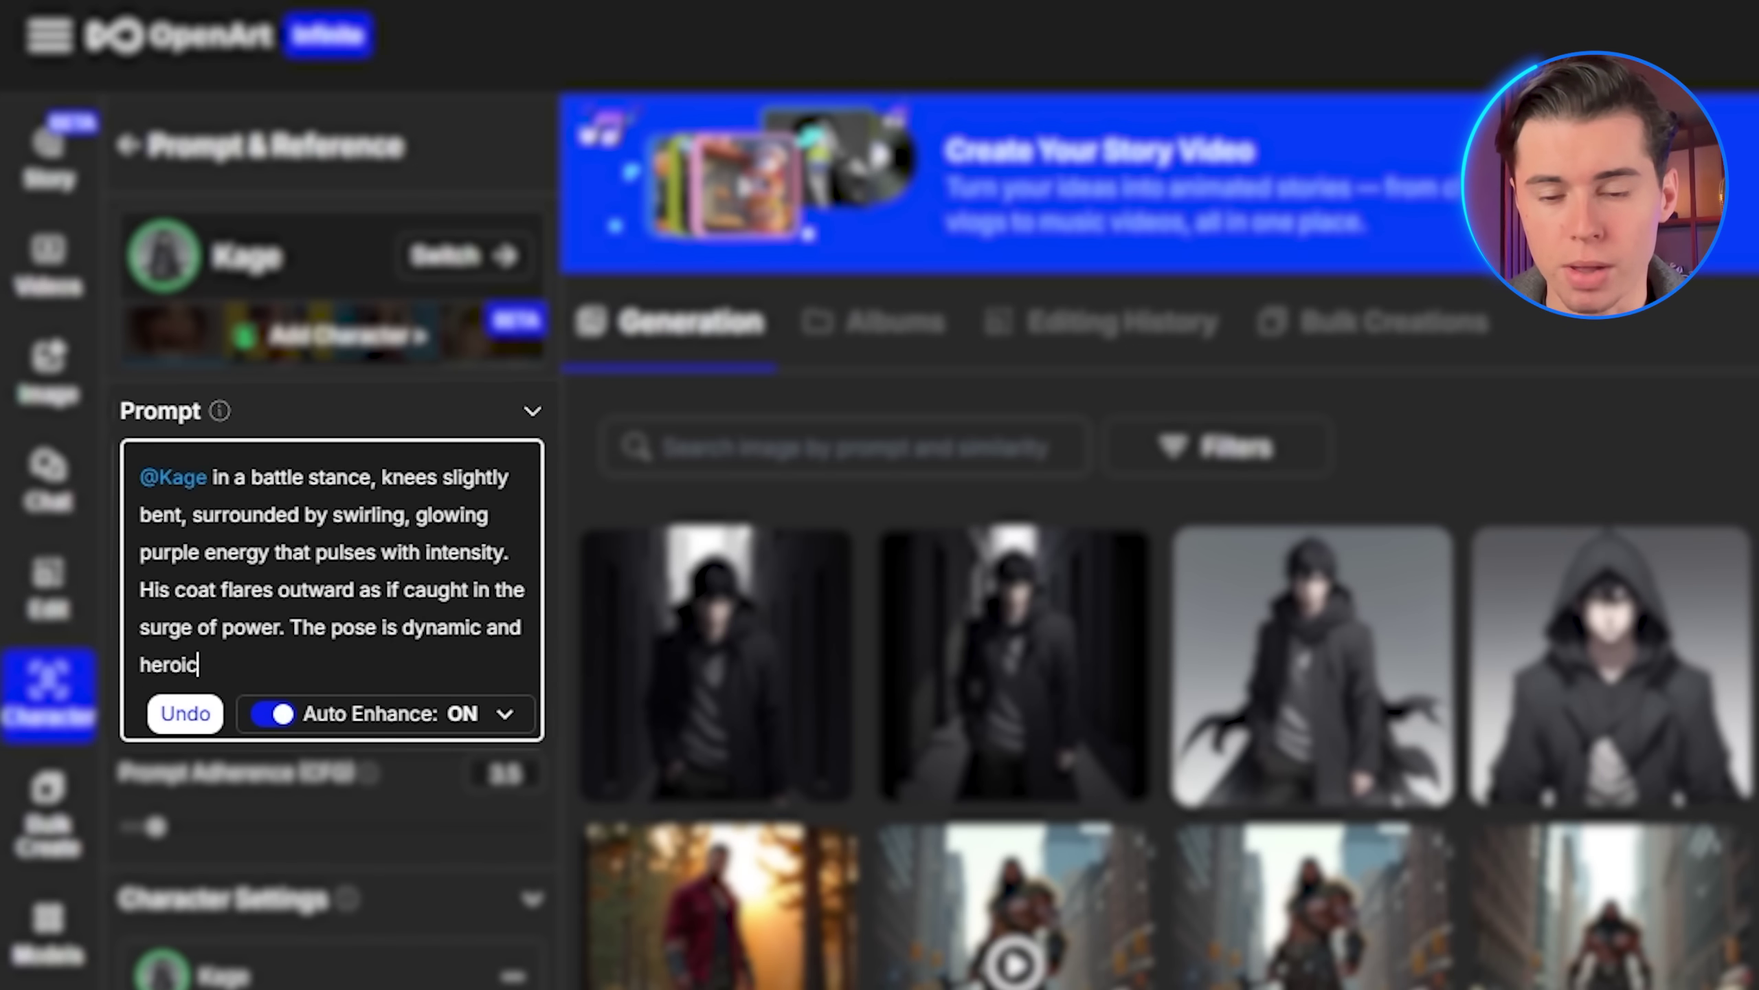
type(", framed in an epic anime aesthetic")
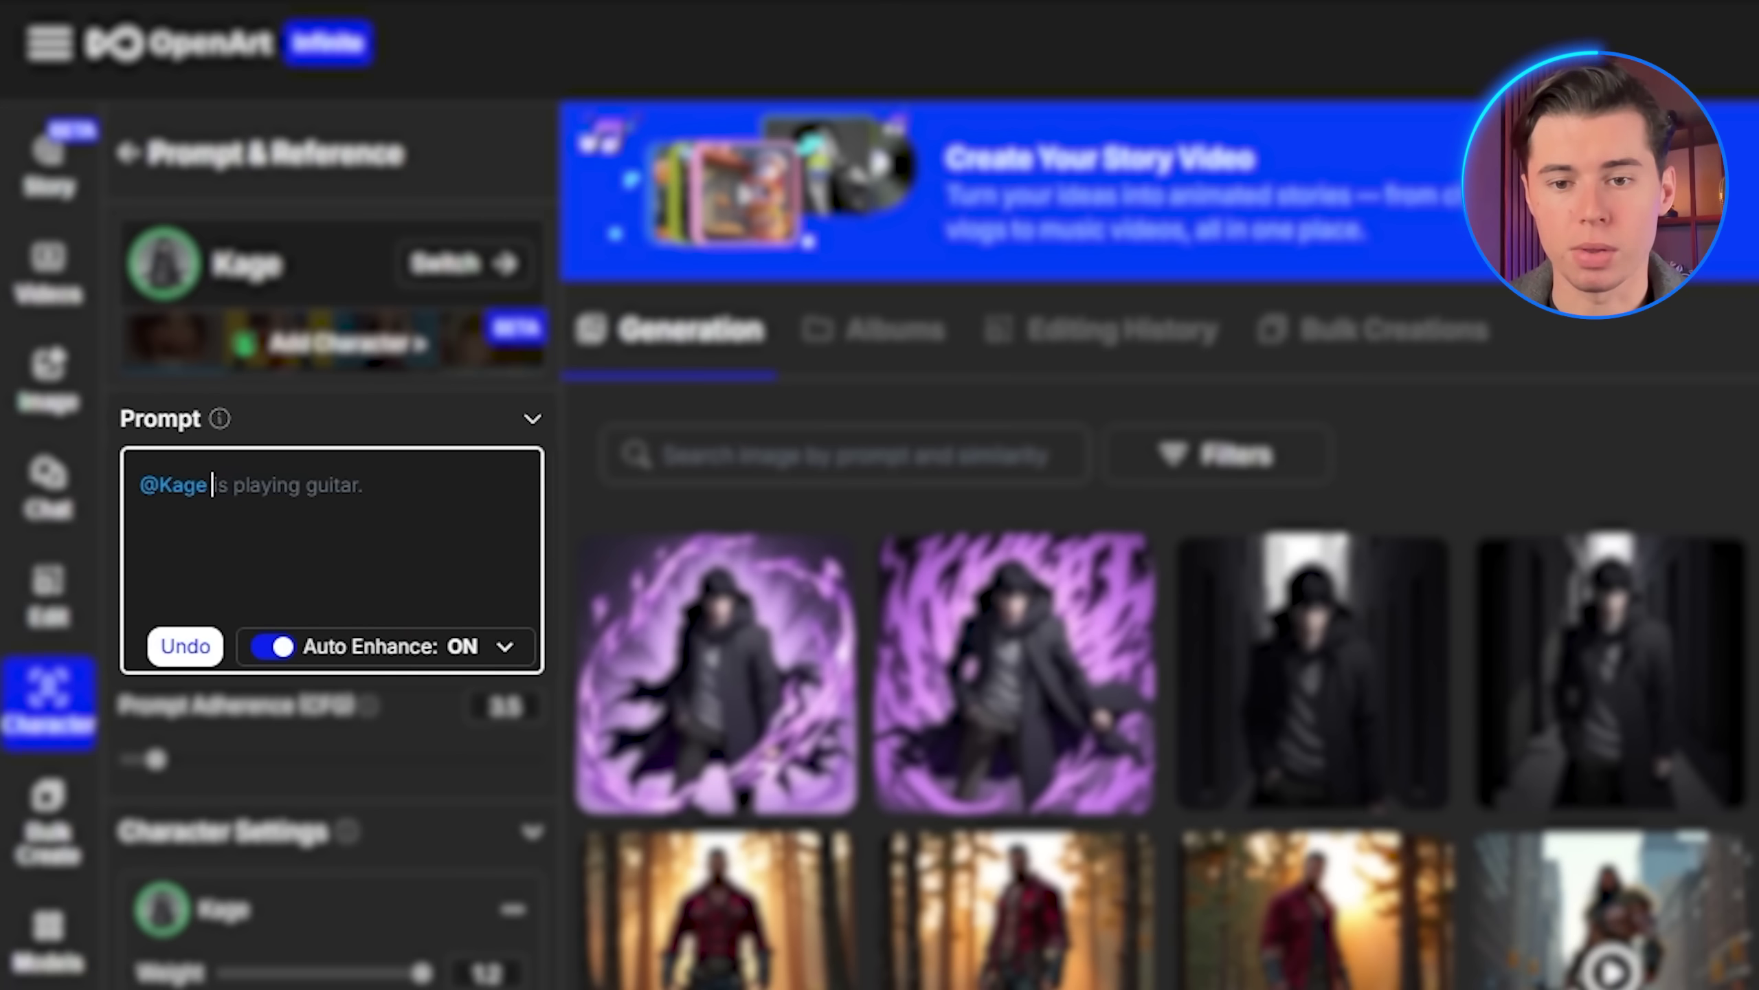
type("walking slowly")
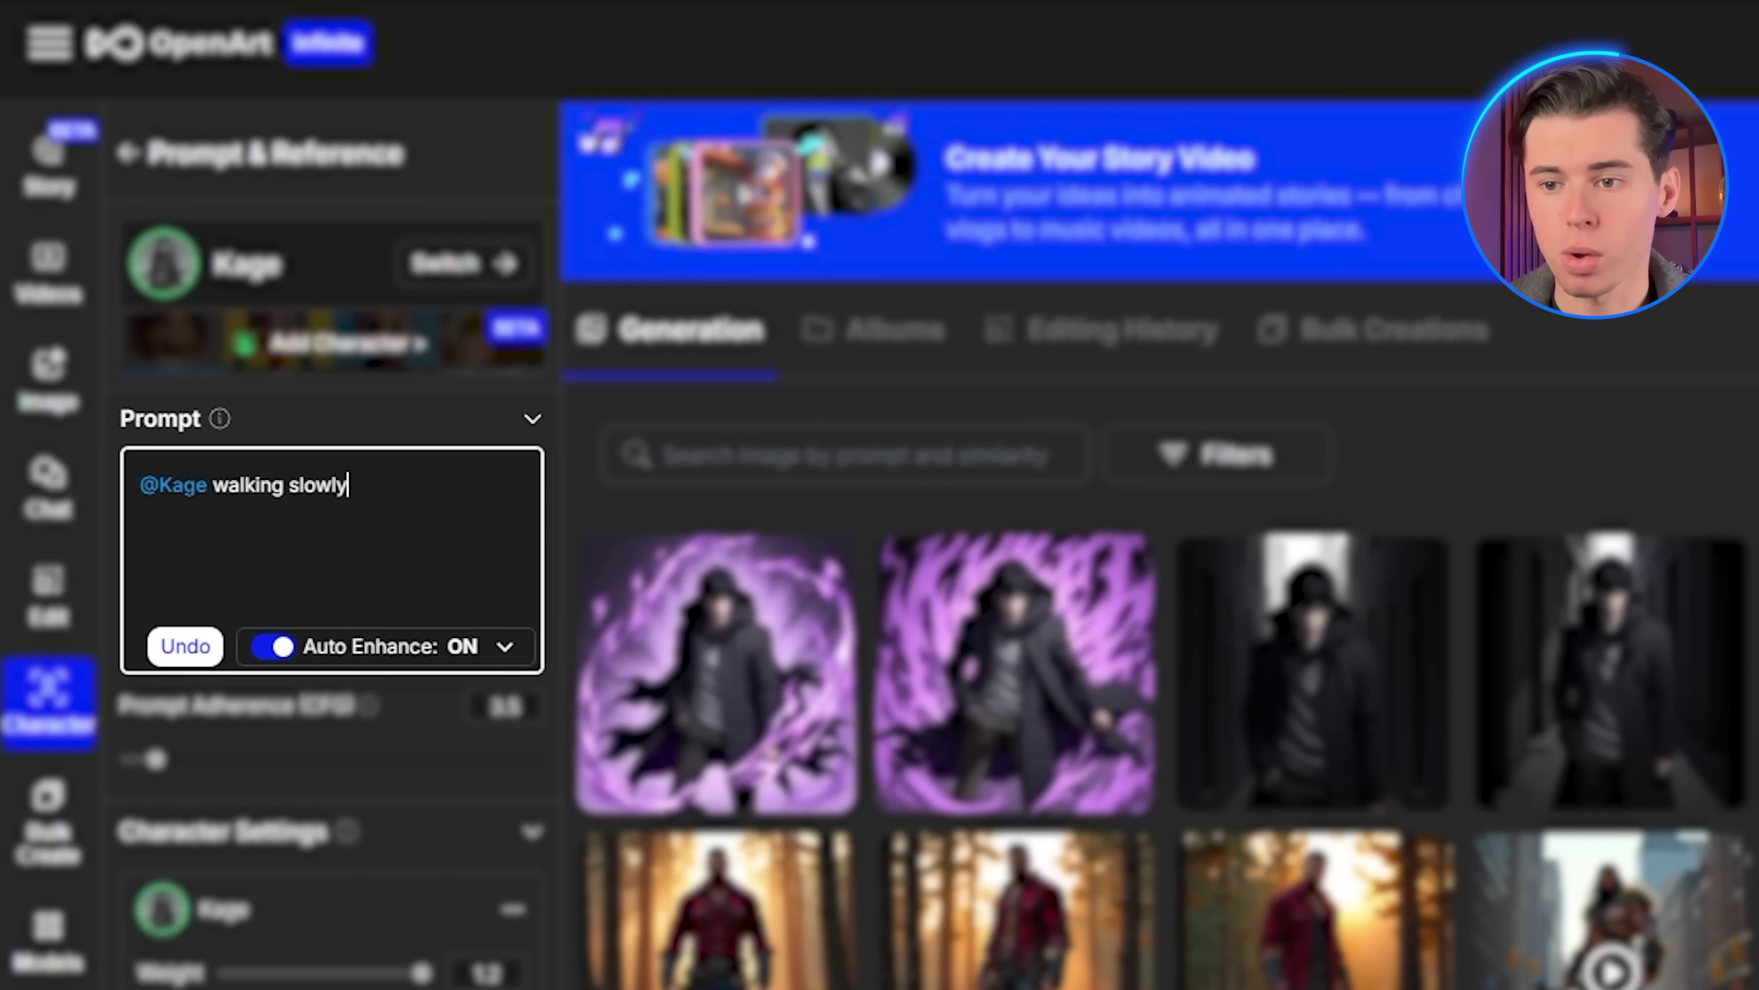
type(" through a narrow dungeon corridor, dim ")
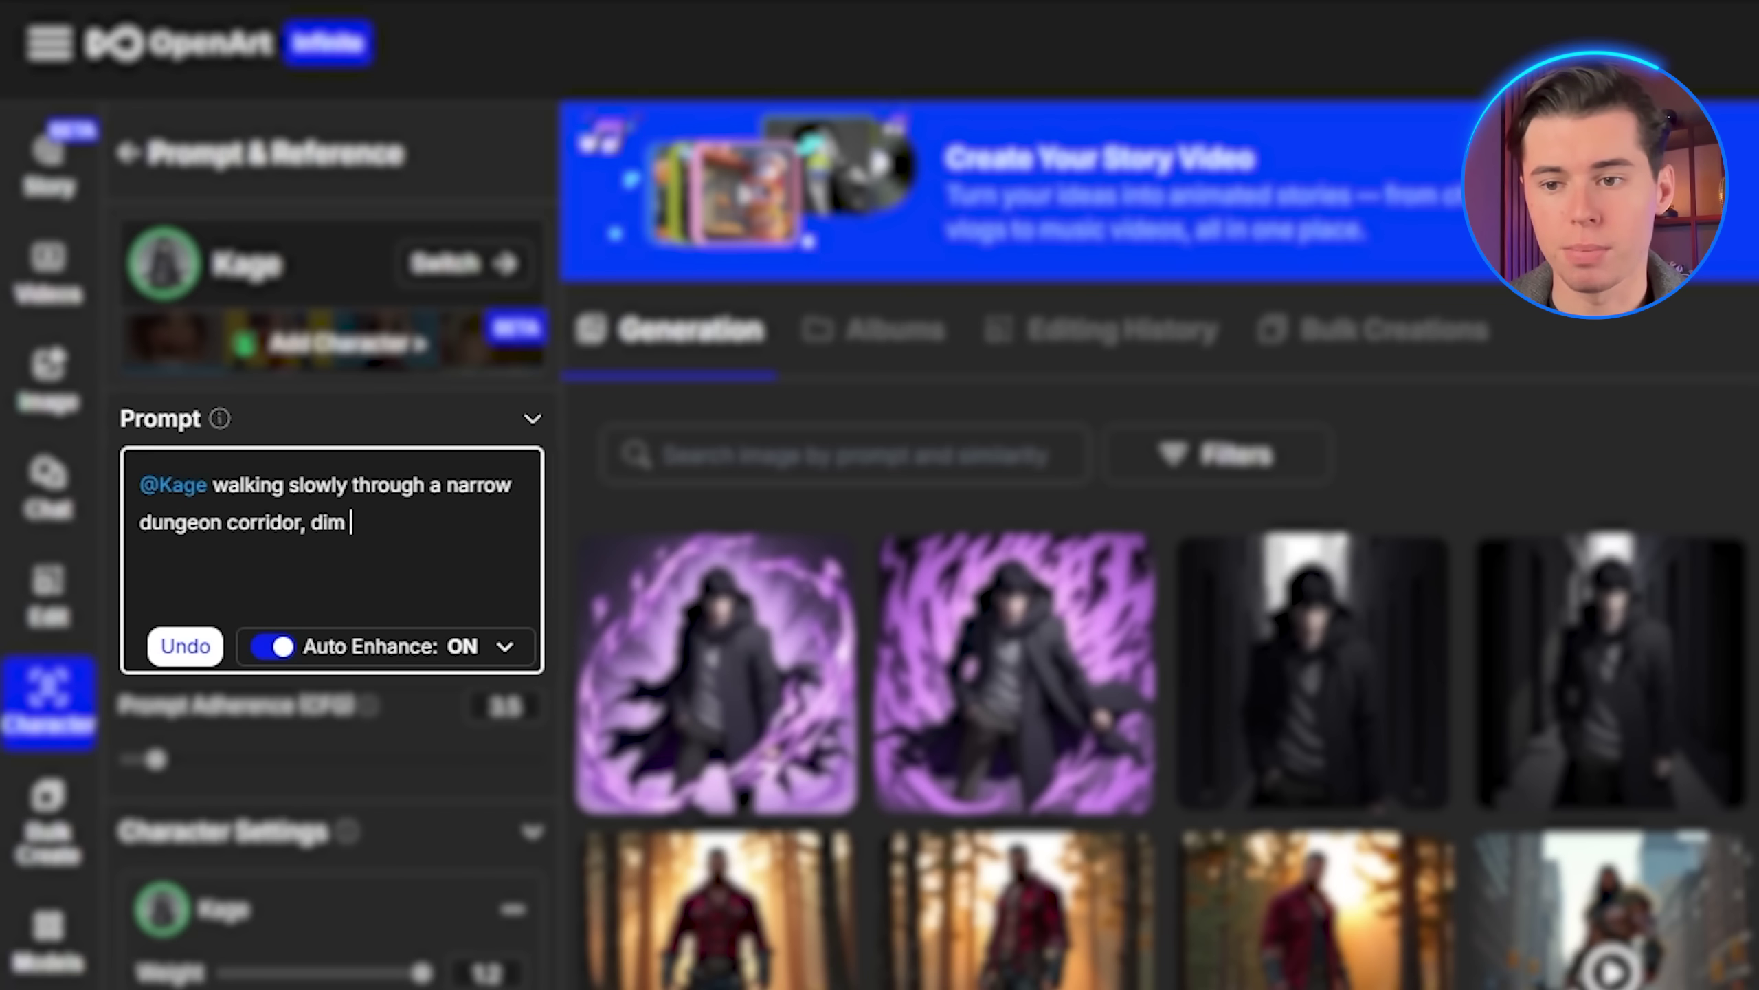
type("torchlight flickering along the ancie")
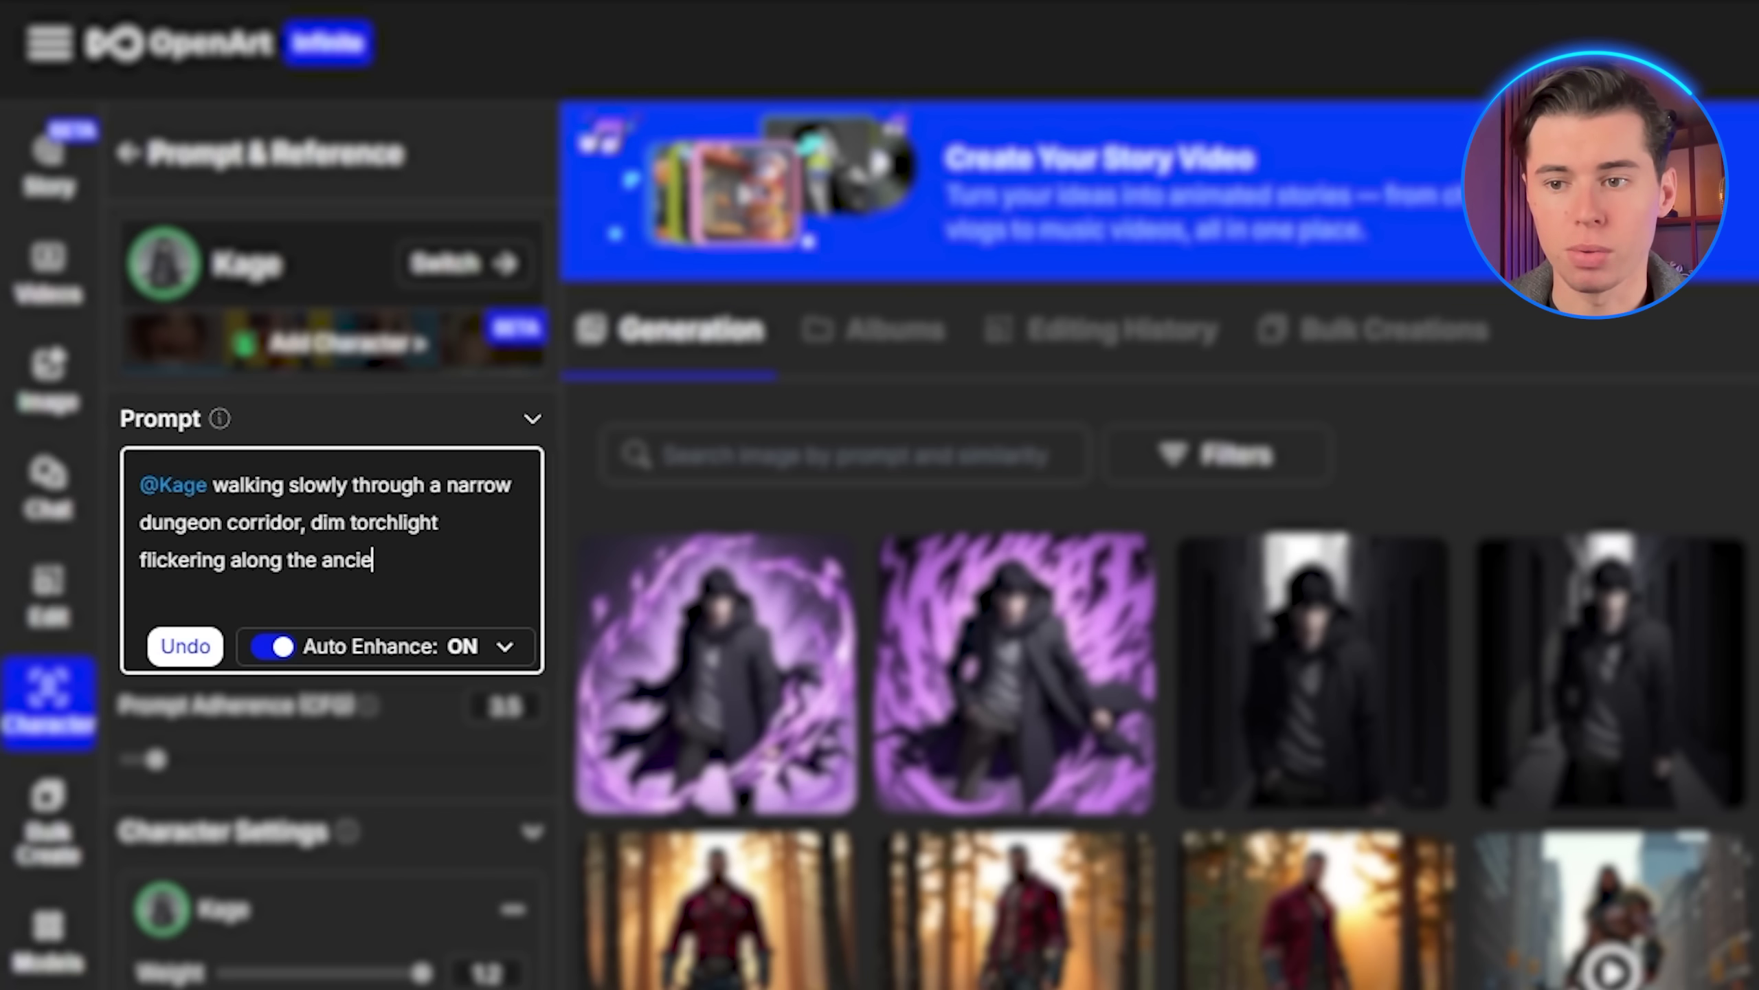
type("nt stone walls. The air is thick with t")
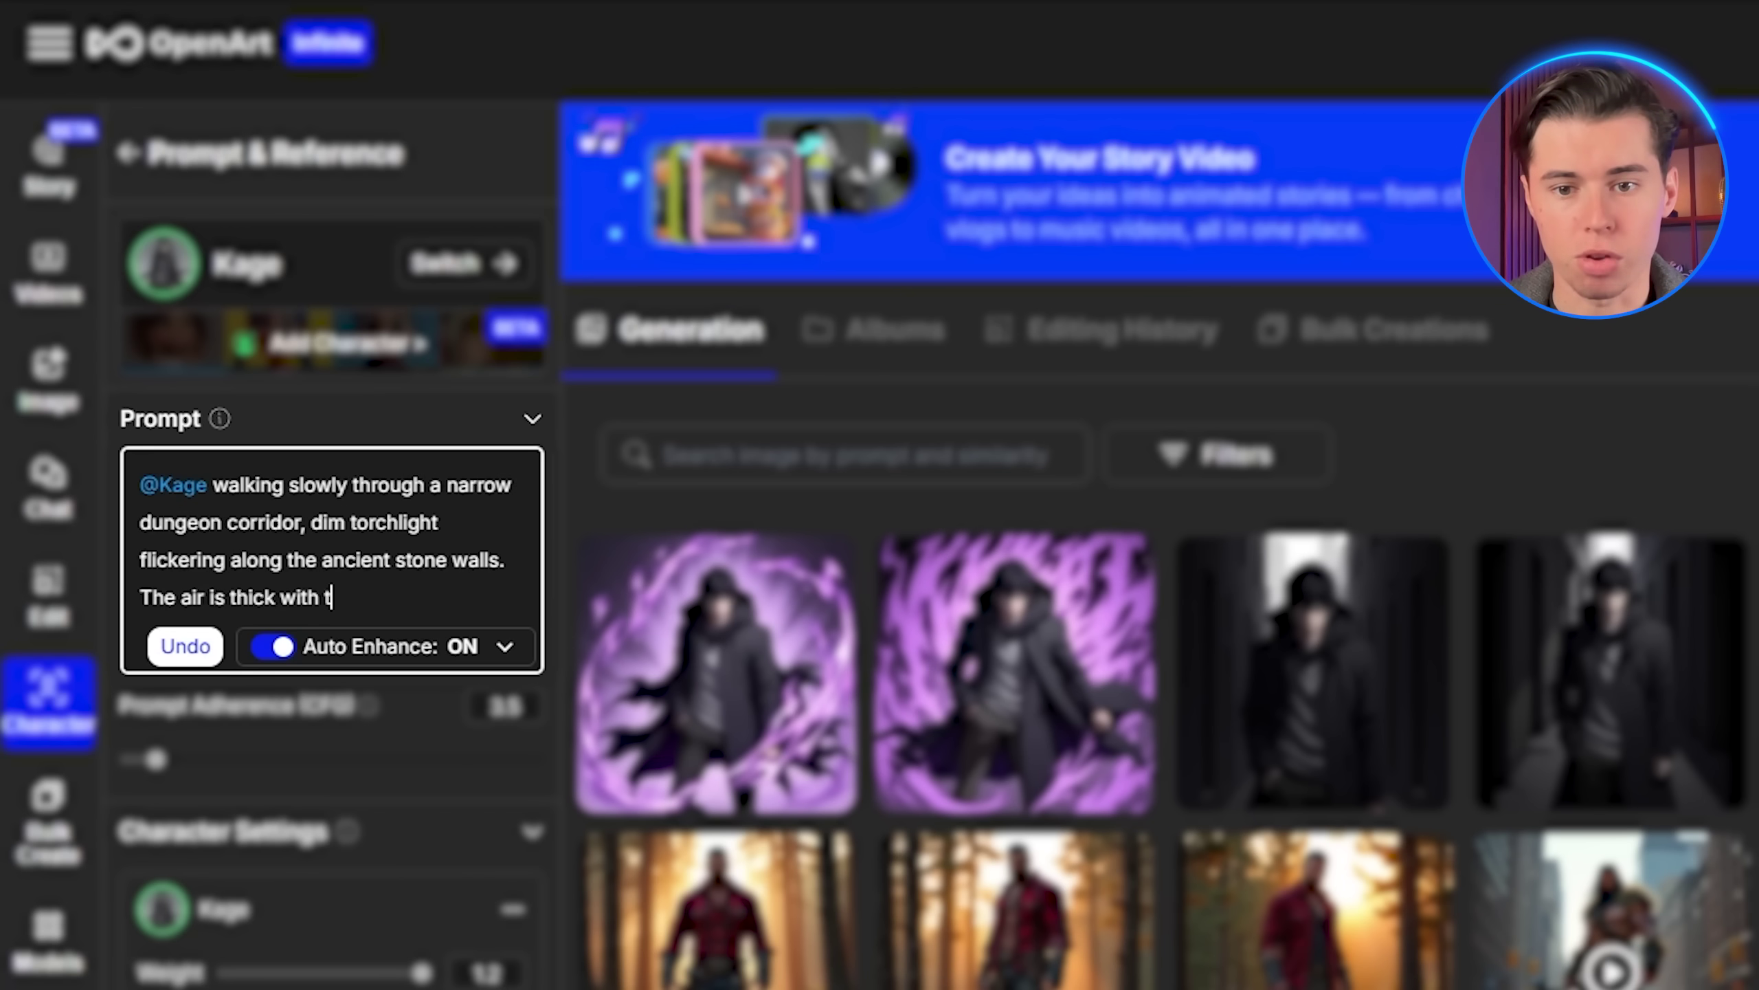
type("ension, and shadows move subtly around")
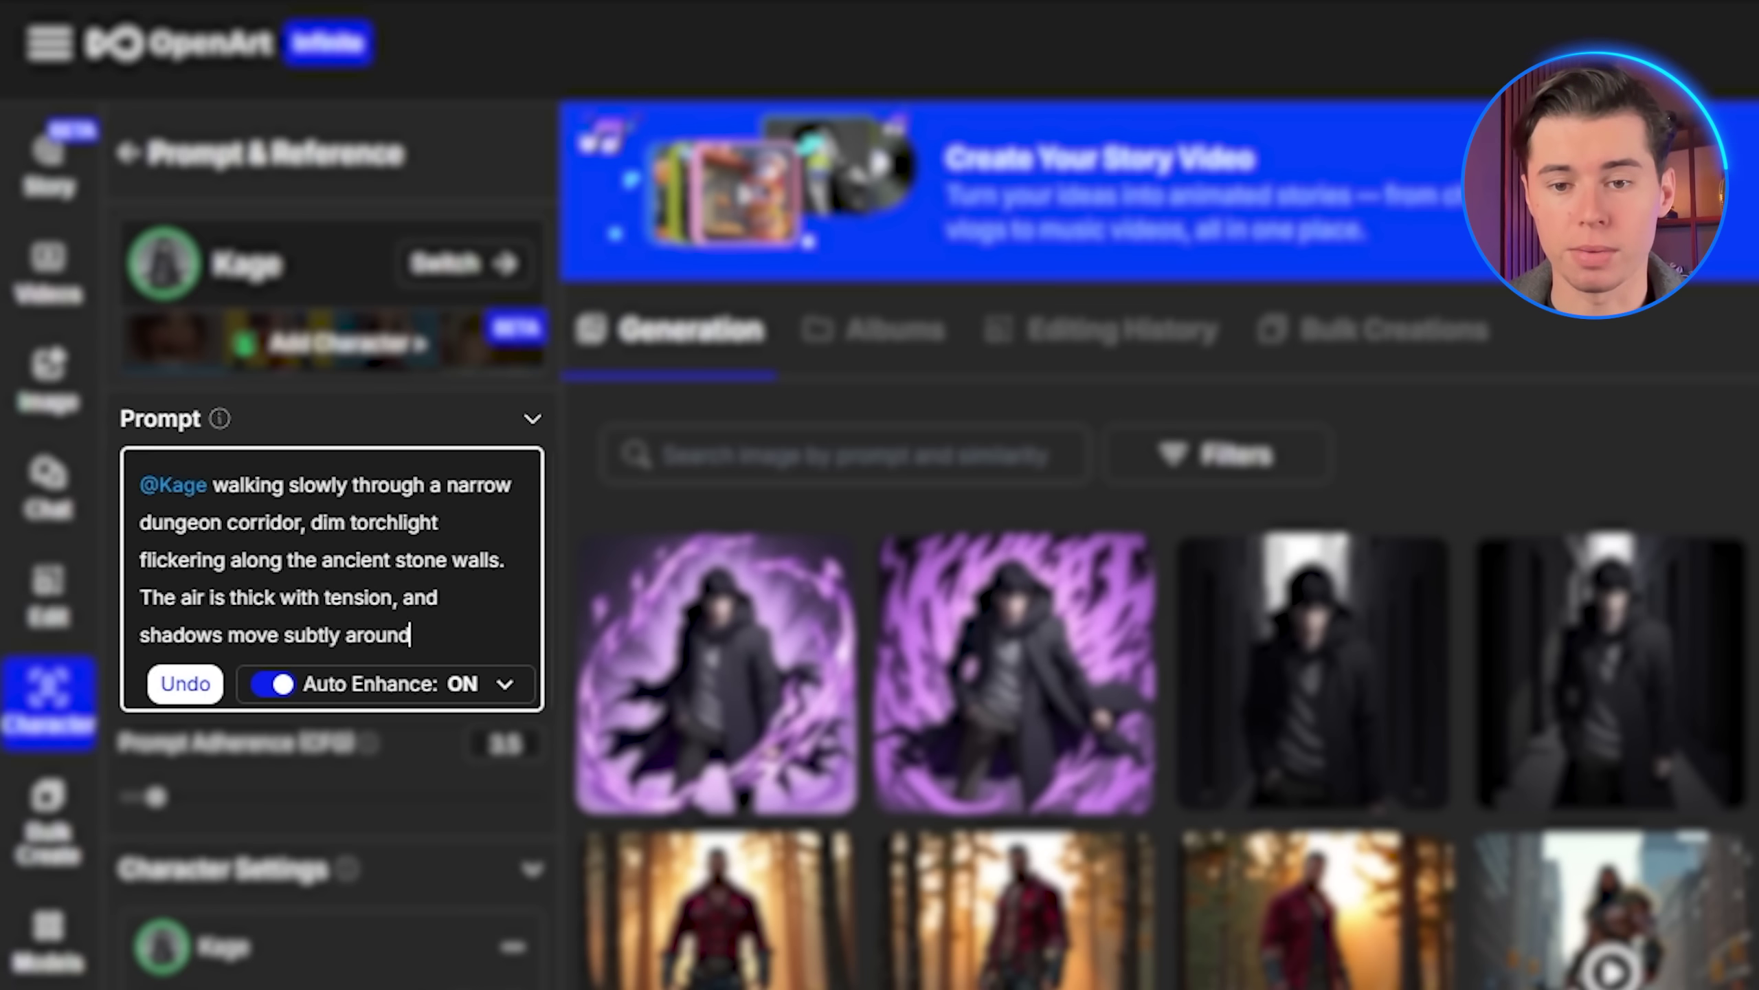
type(" him. The scene has a mysterious, suspenseful atmosphere with cinem")
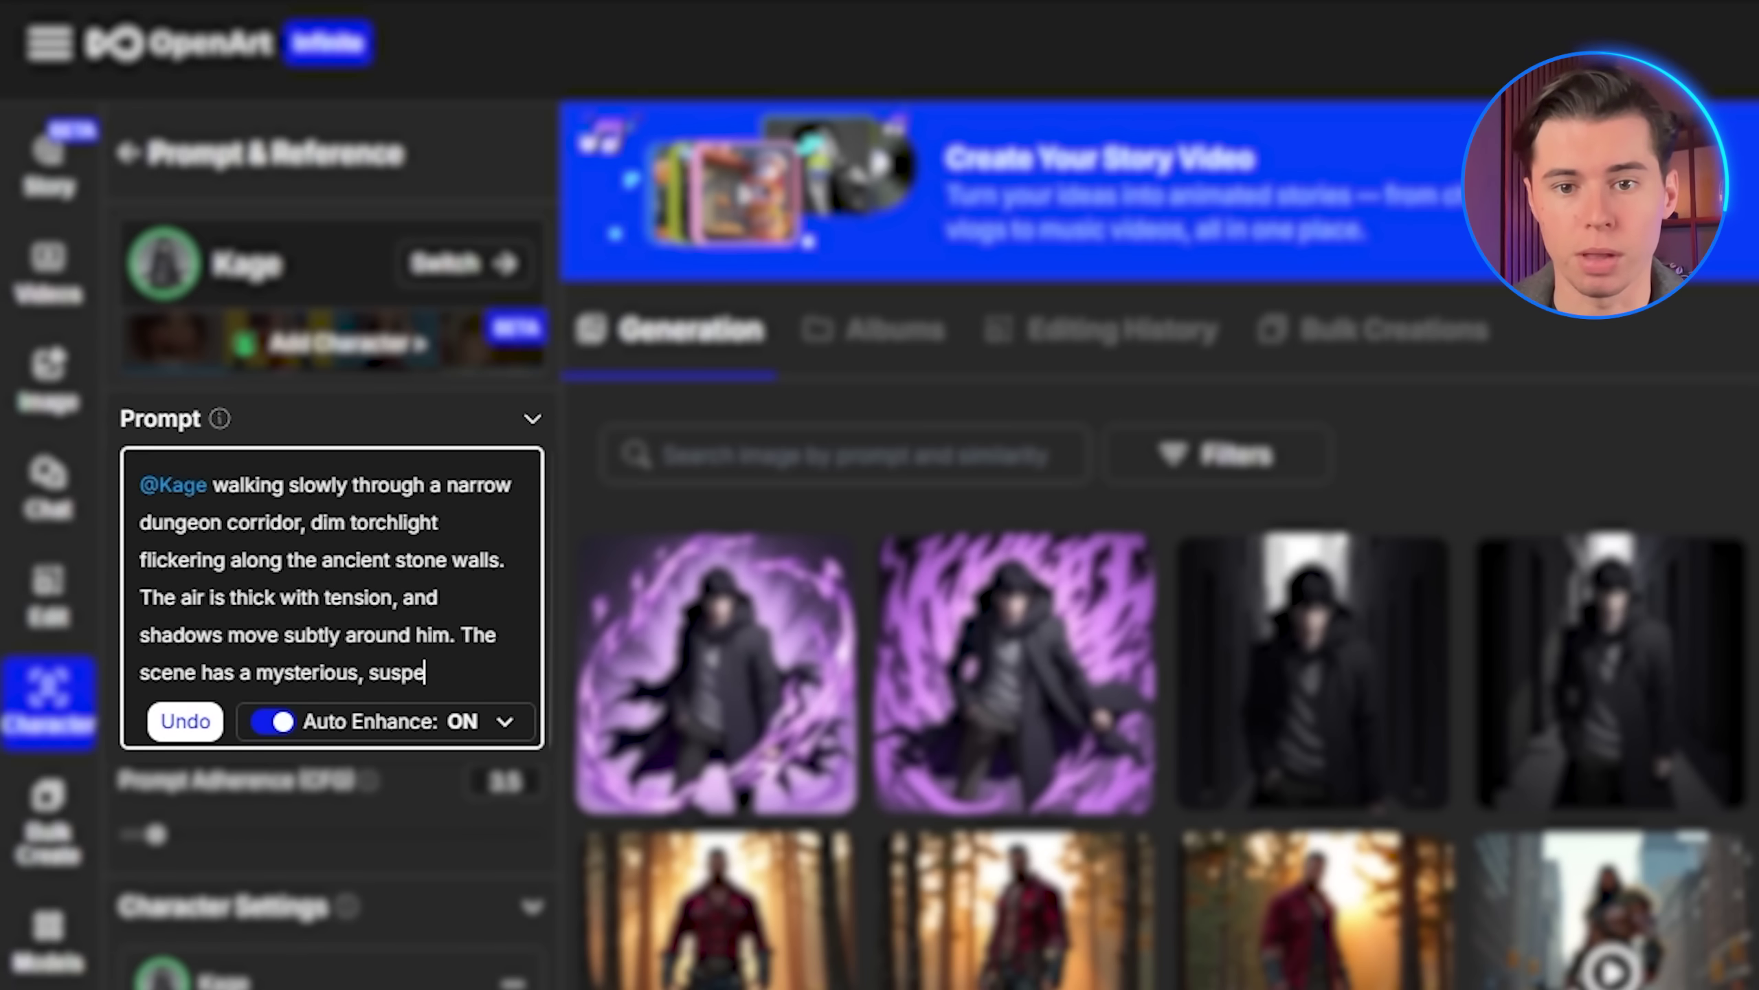
type("atic depth and anime detail.")
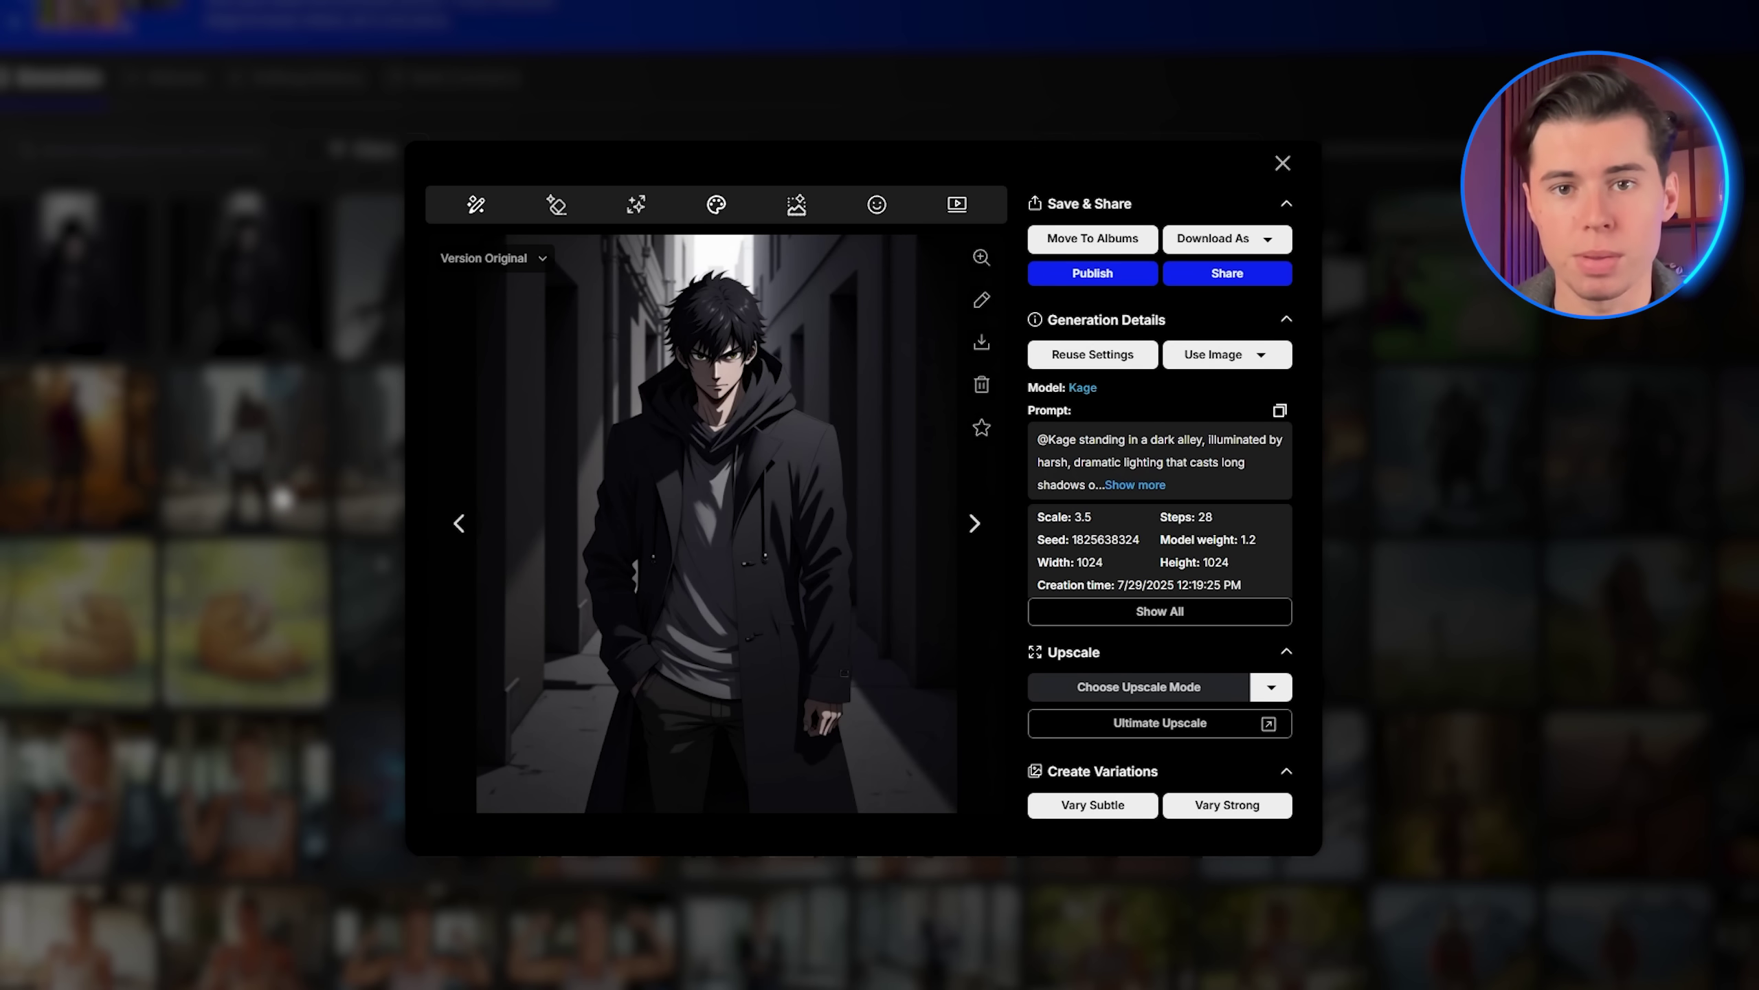
Browse the alley, battle-stance and dungeon corridor images of Kage in the lightbox
left_click(469, 533)
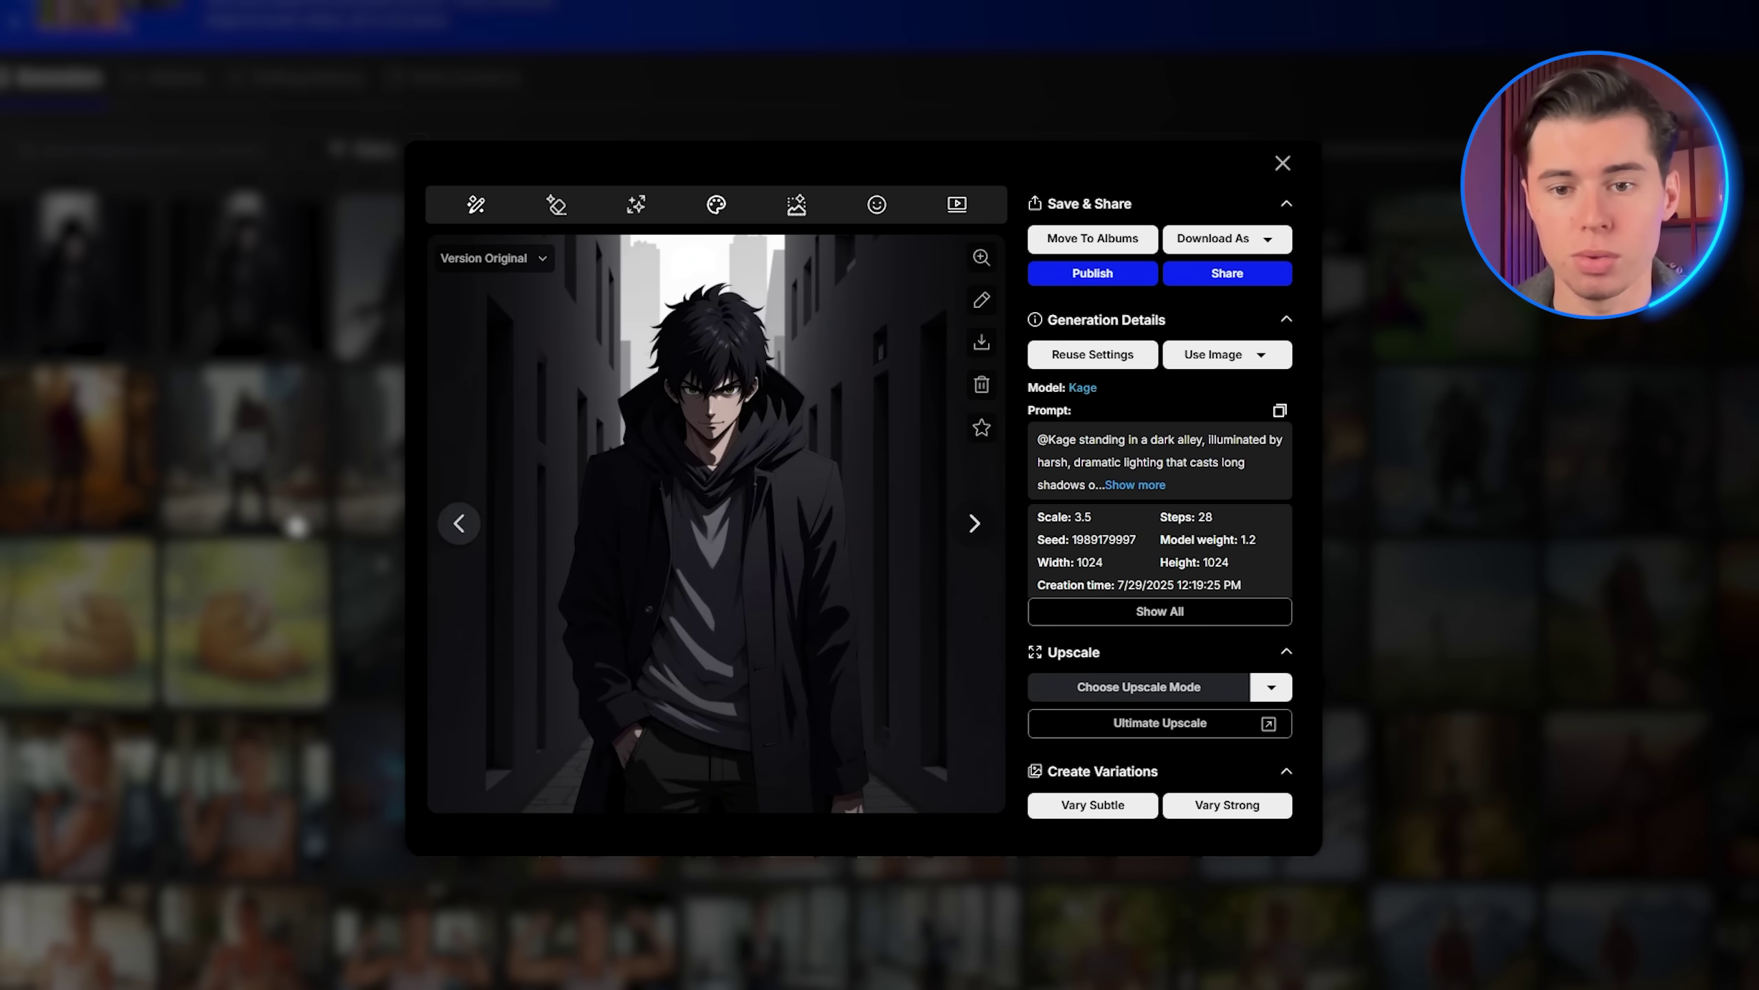
key("Left")
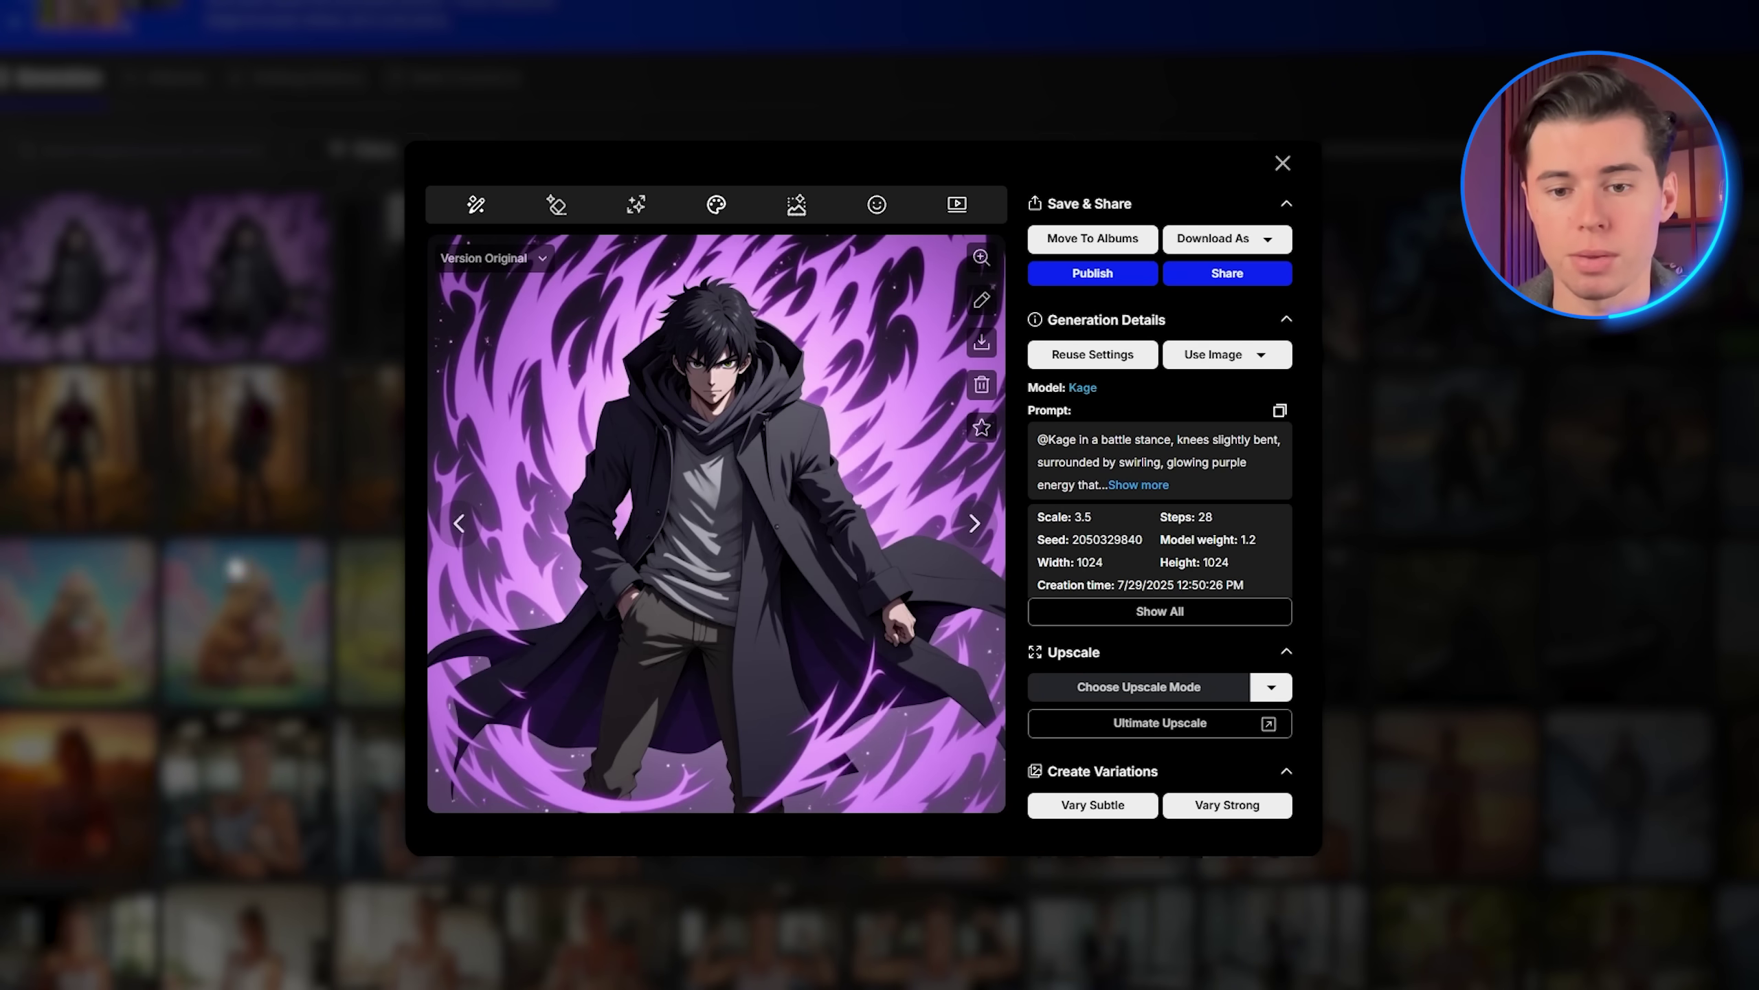
left_click(457, 534)
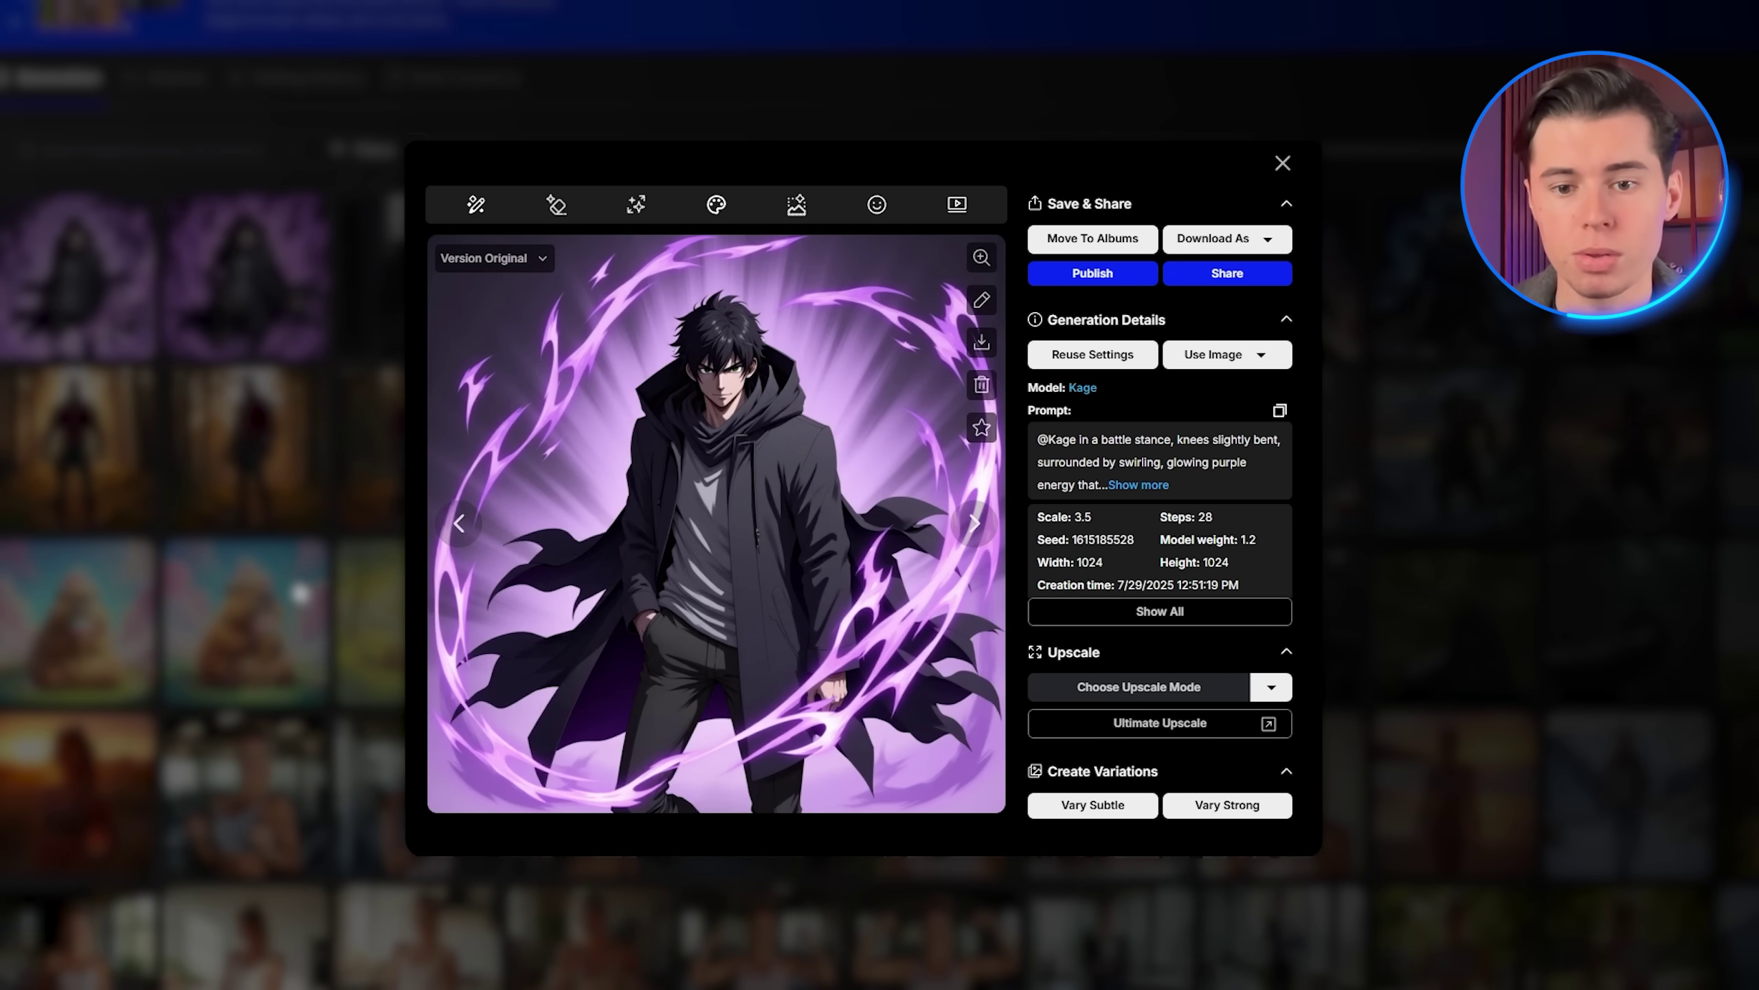
key("Left")
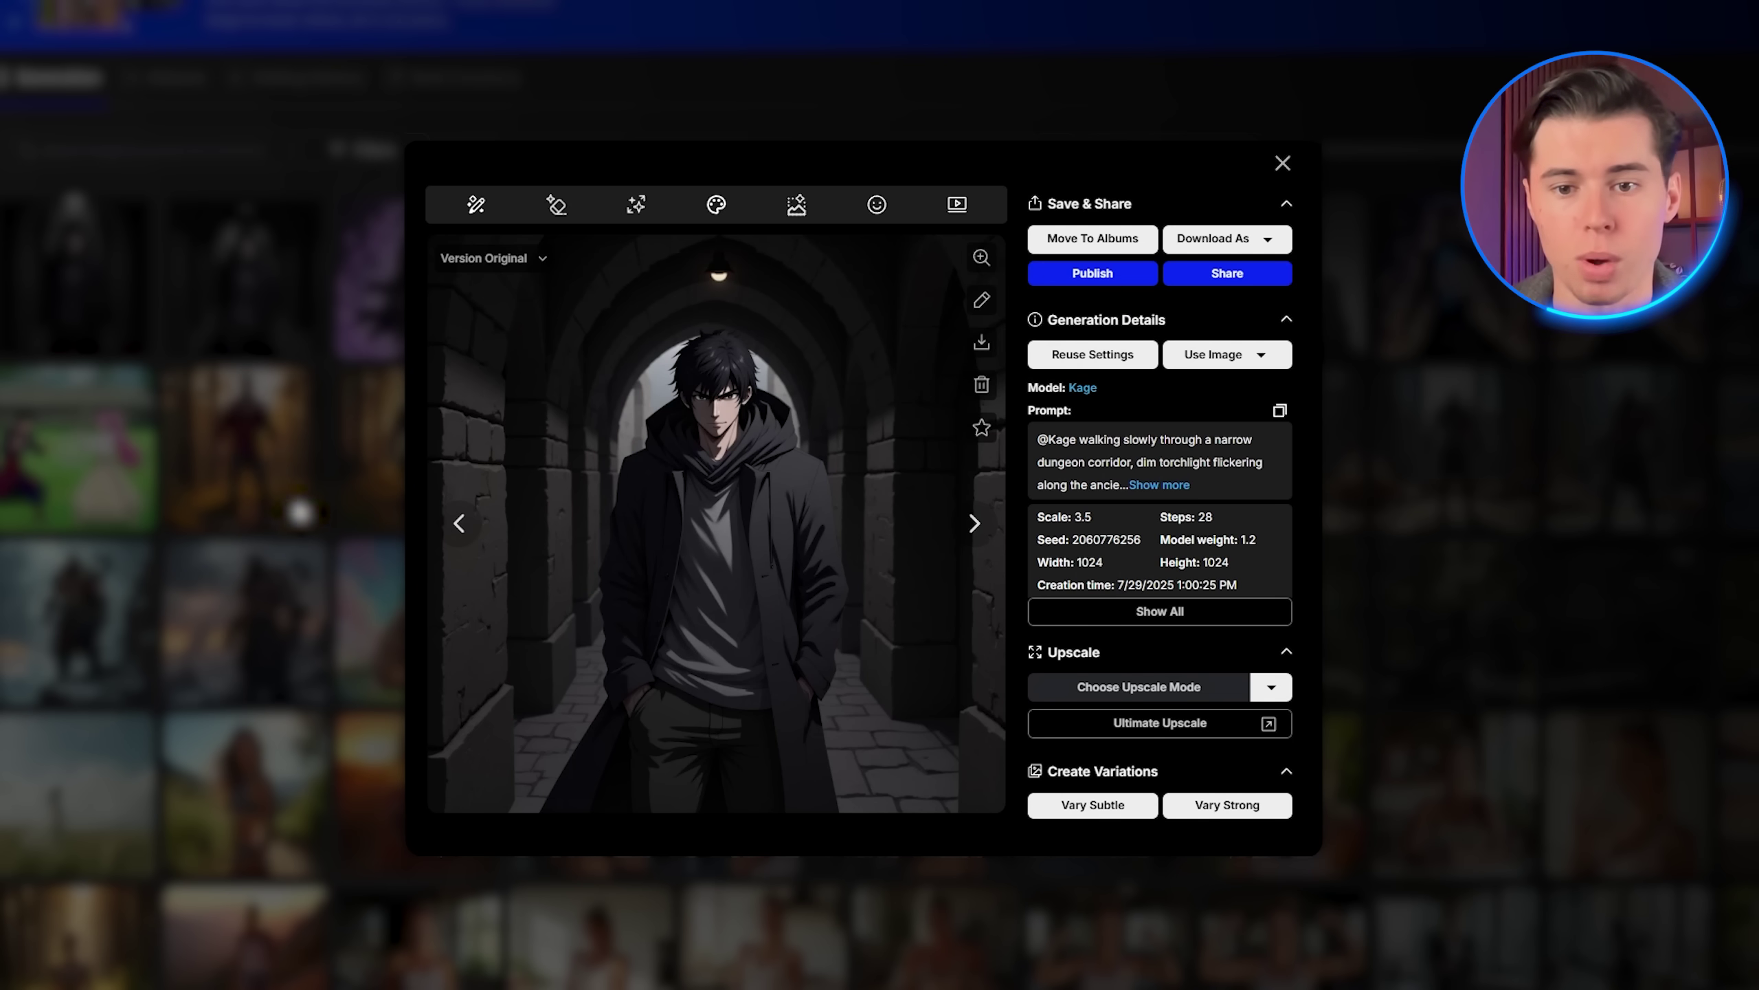
left_click(457, 521)
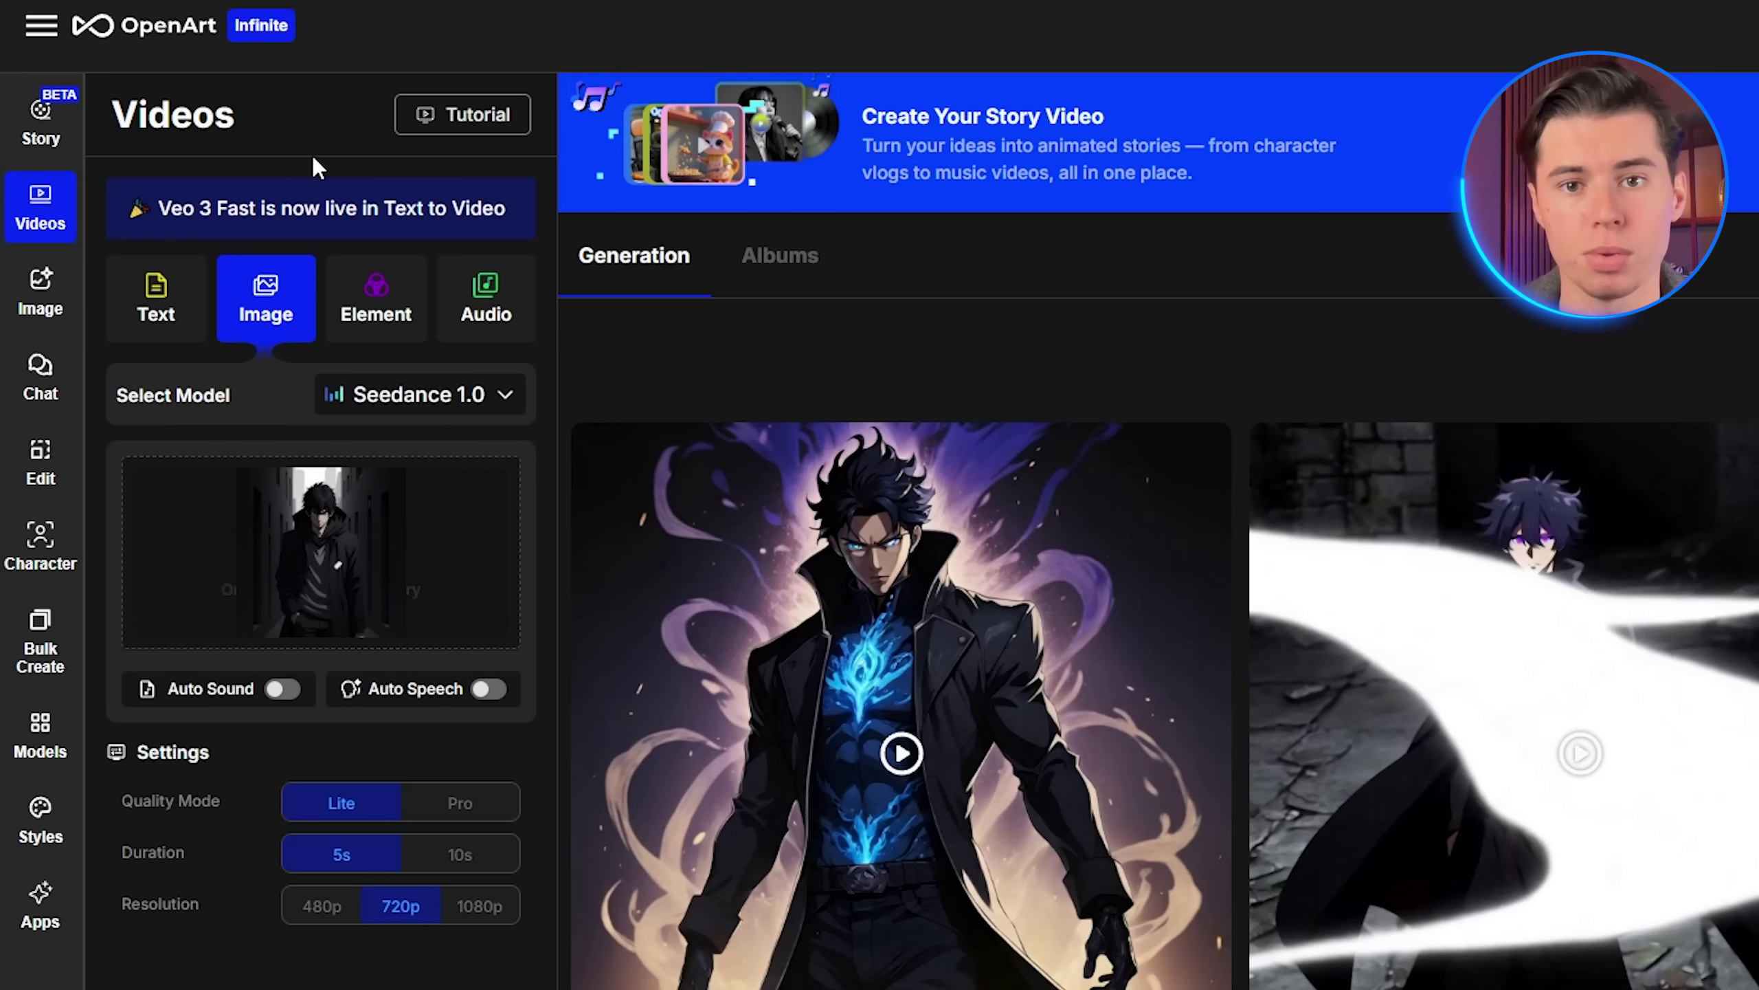
Create a PixVerse 4.5 (fast) clip: coat moving in the wind, Kage walking toward the camera
left_click(474, 399)
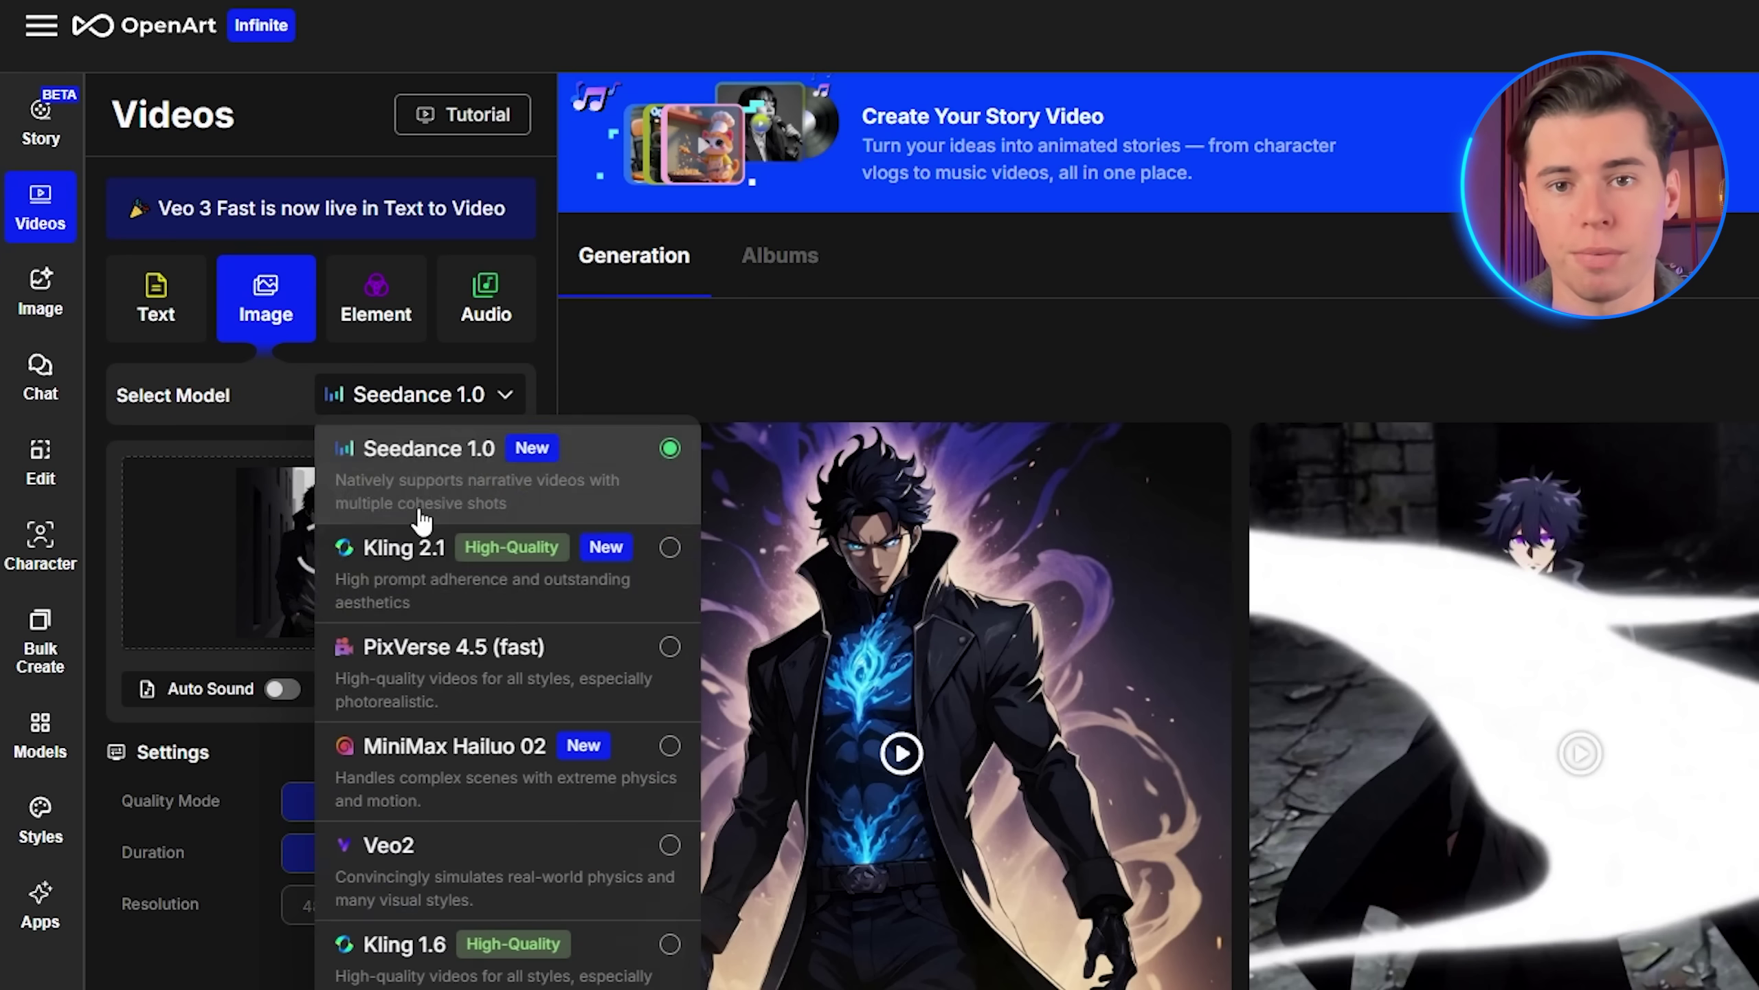
left_click(670, 647)
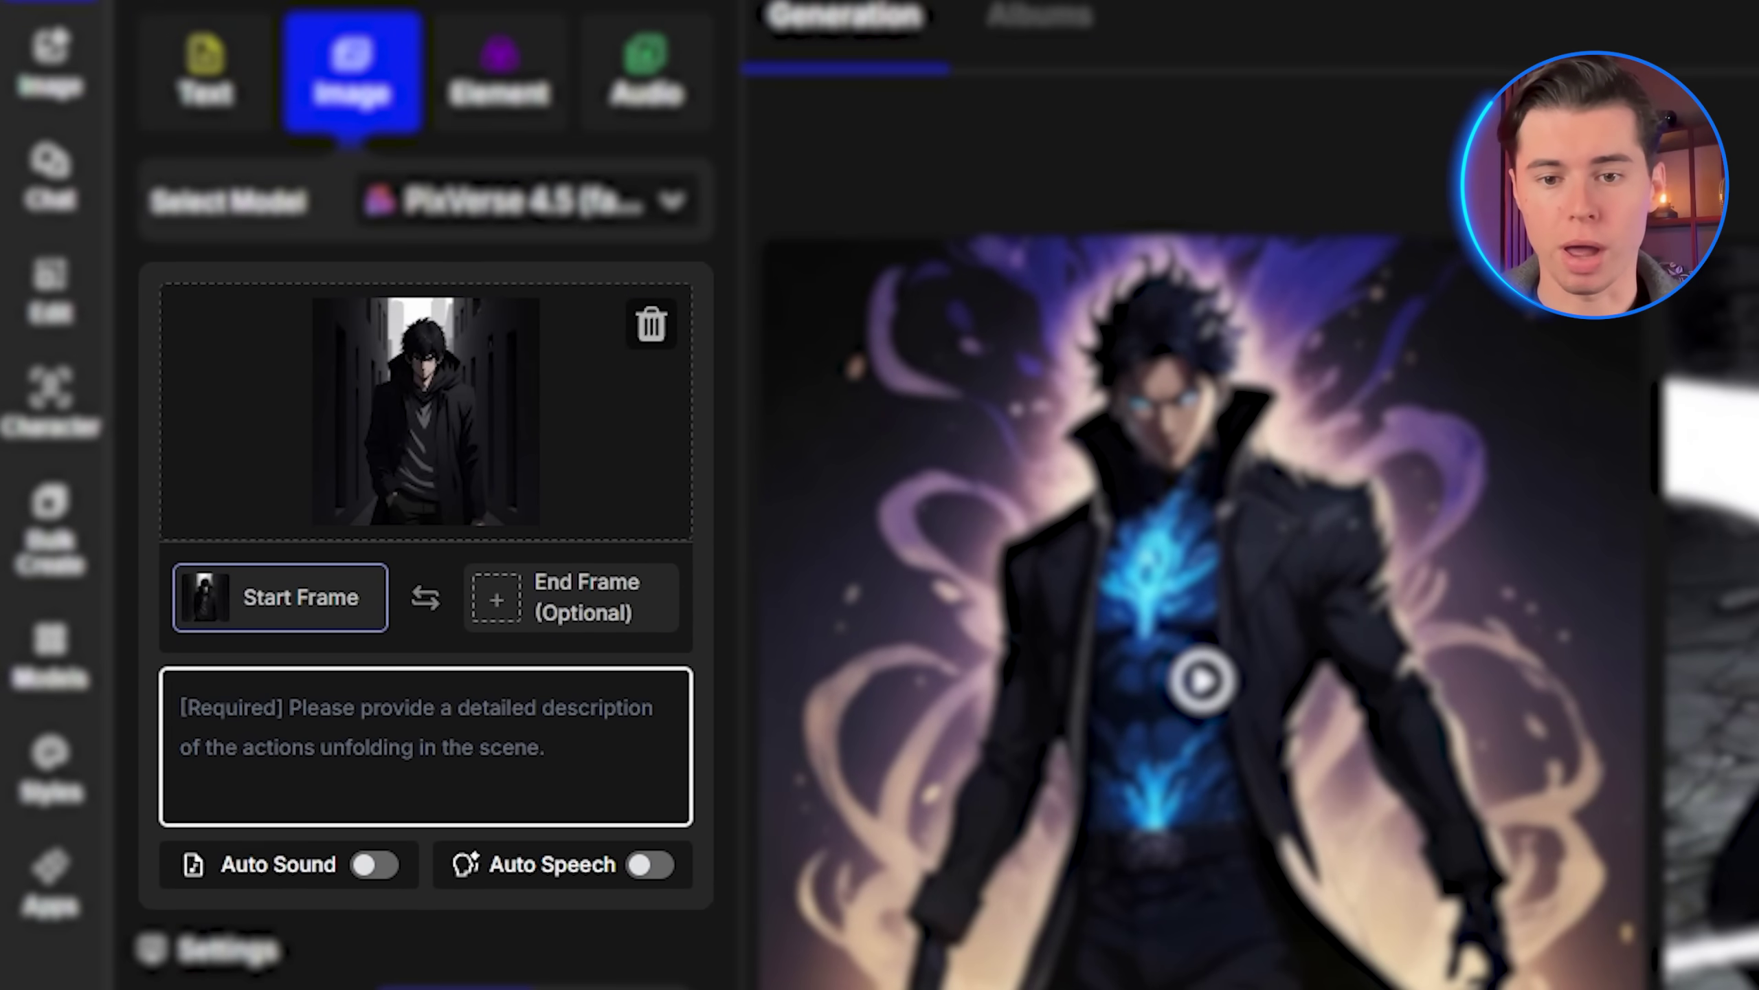
type("Coat gently moving in the wind, he walks toward the camera with a mysterious atm")
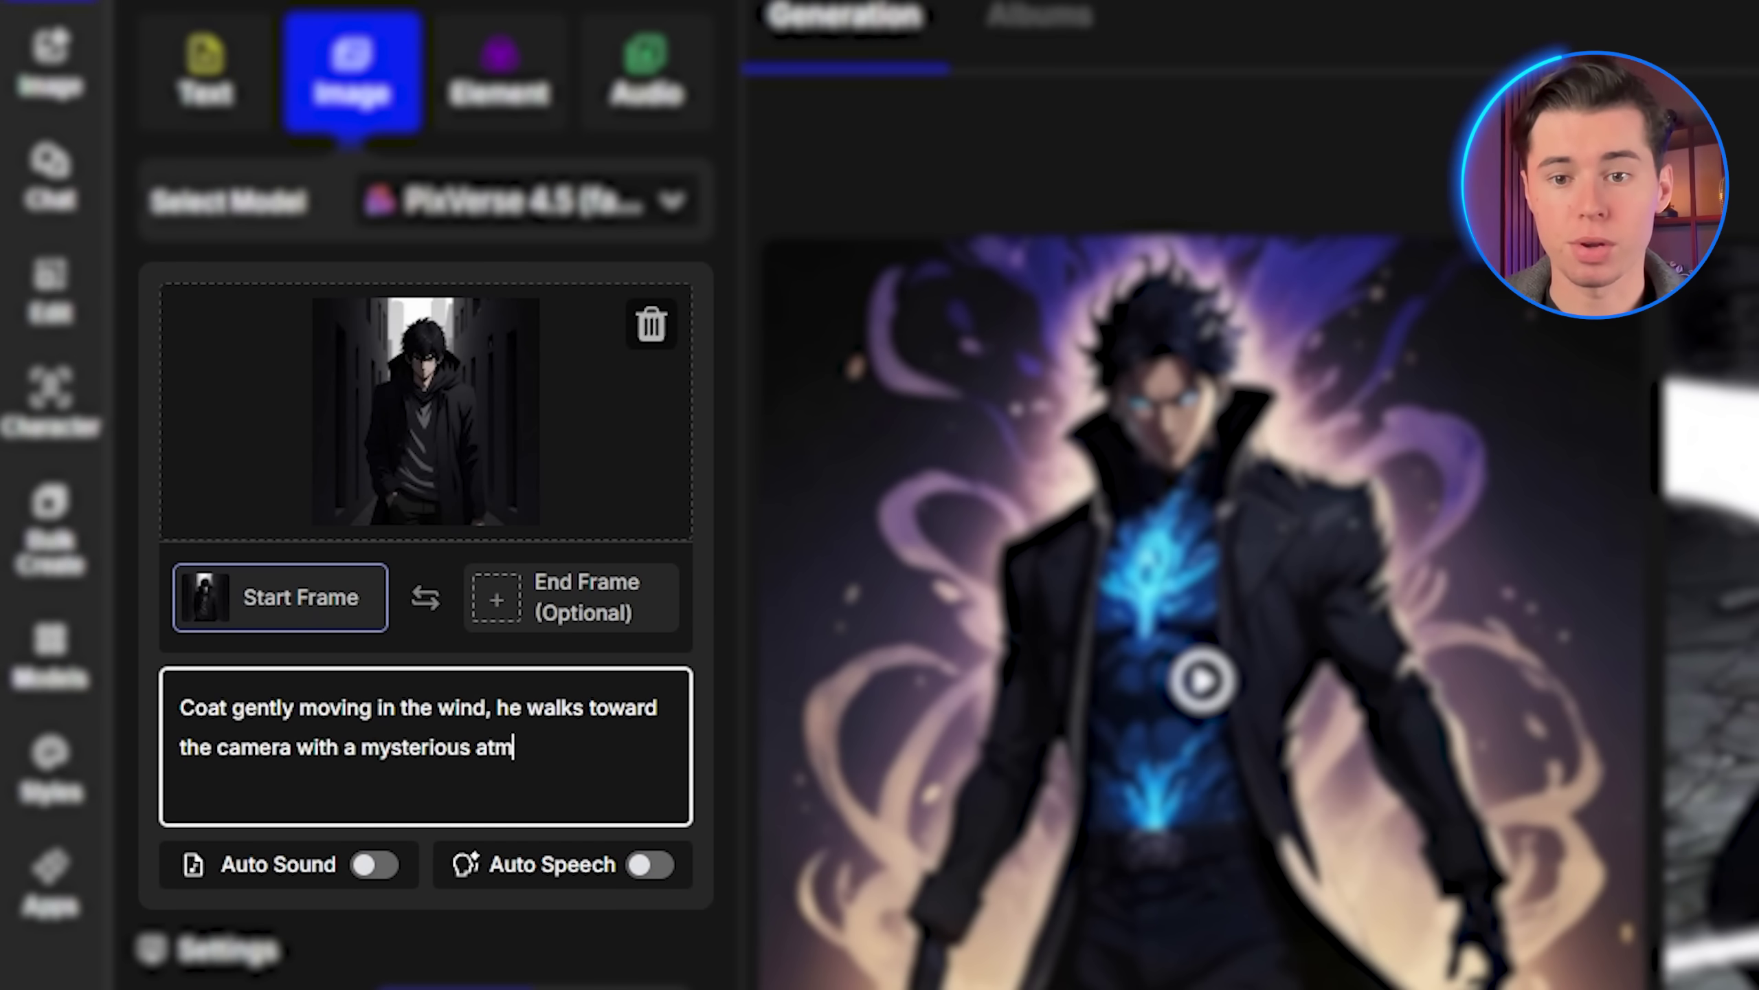
type("osphere surrounding him. Subtle breathing")
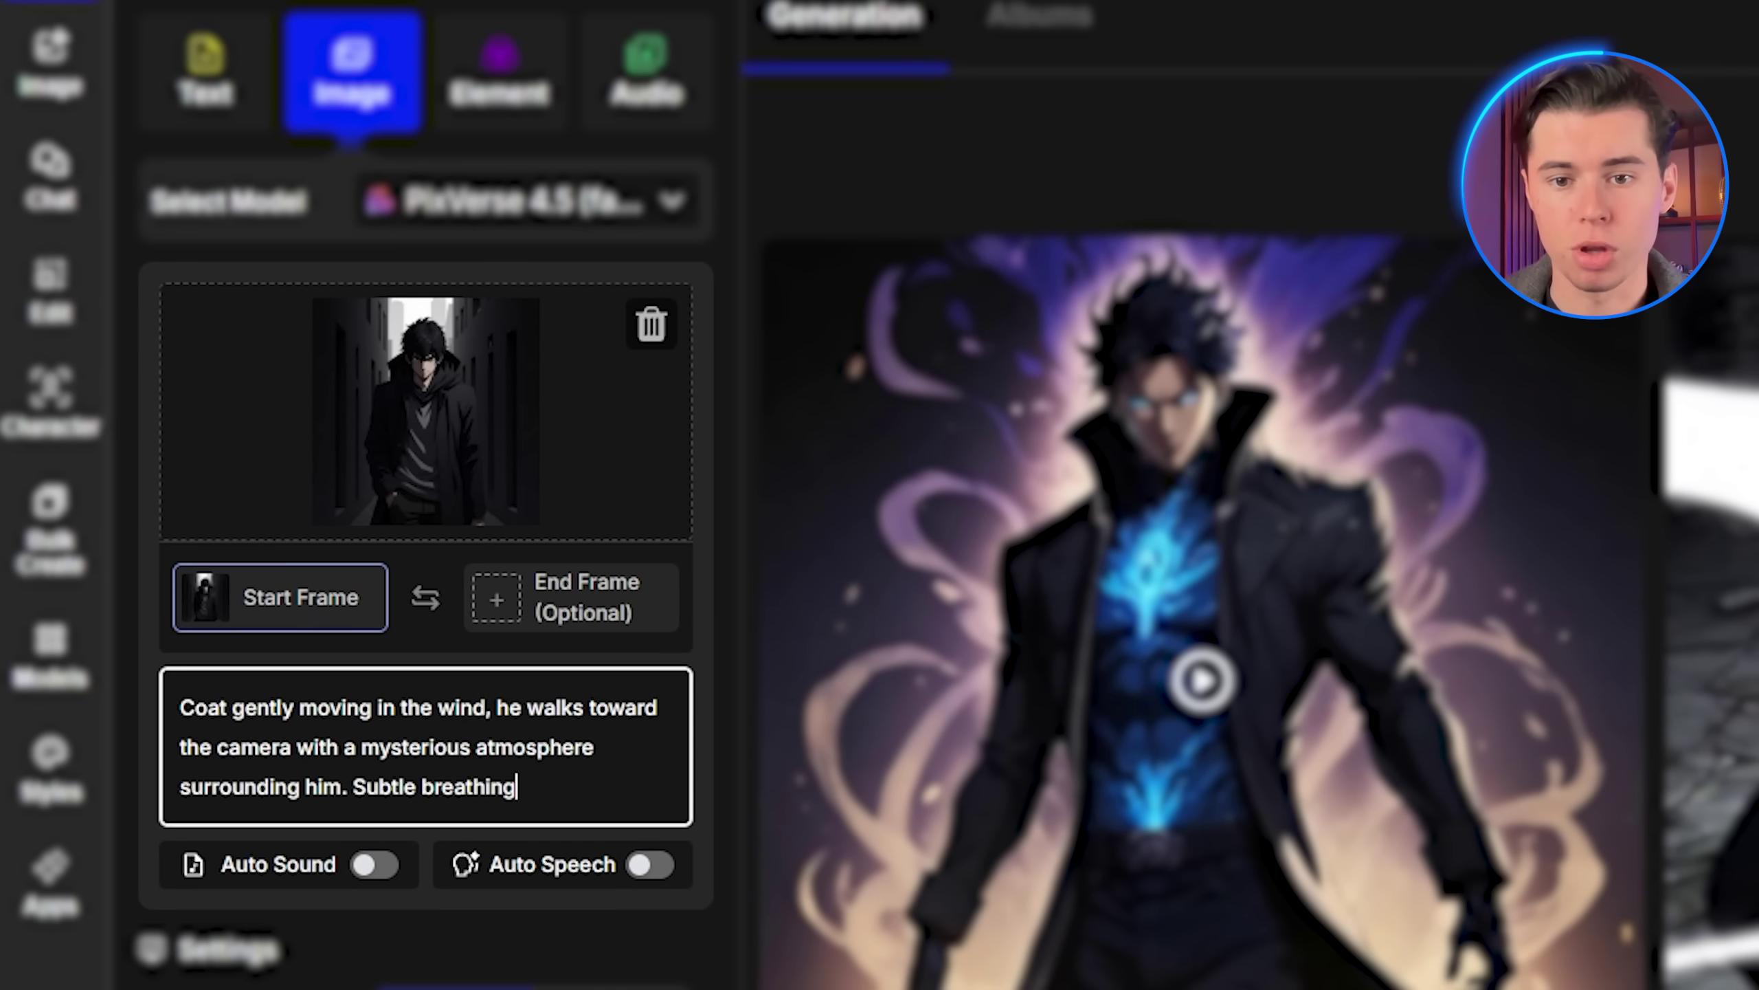
type(" motion.")
key("Return")
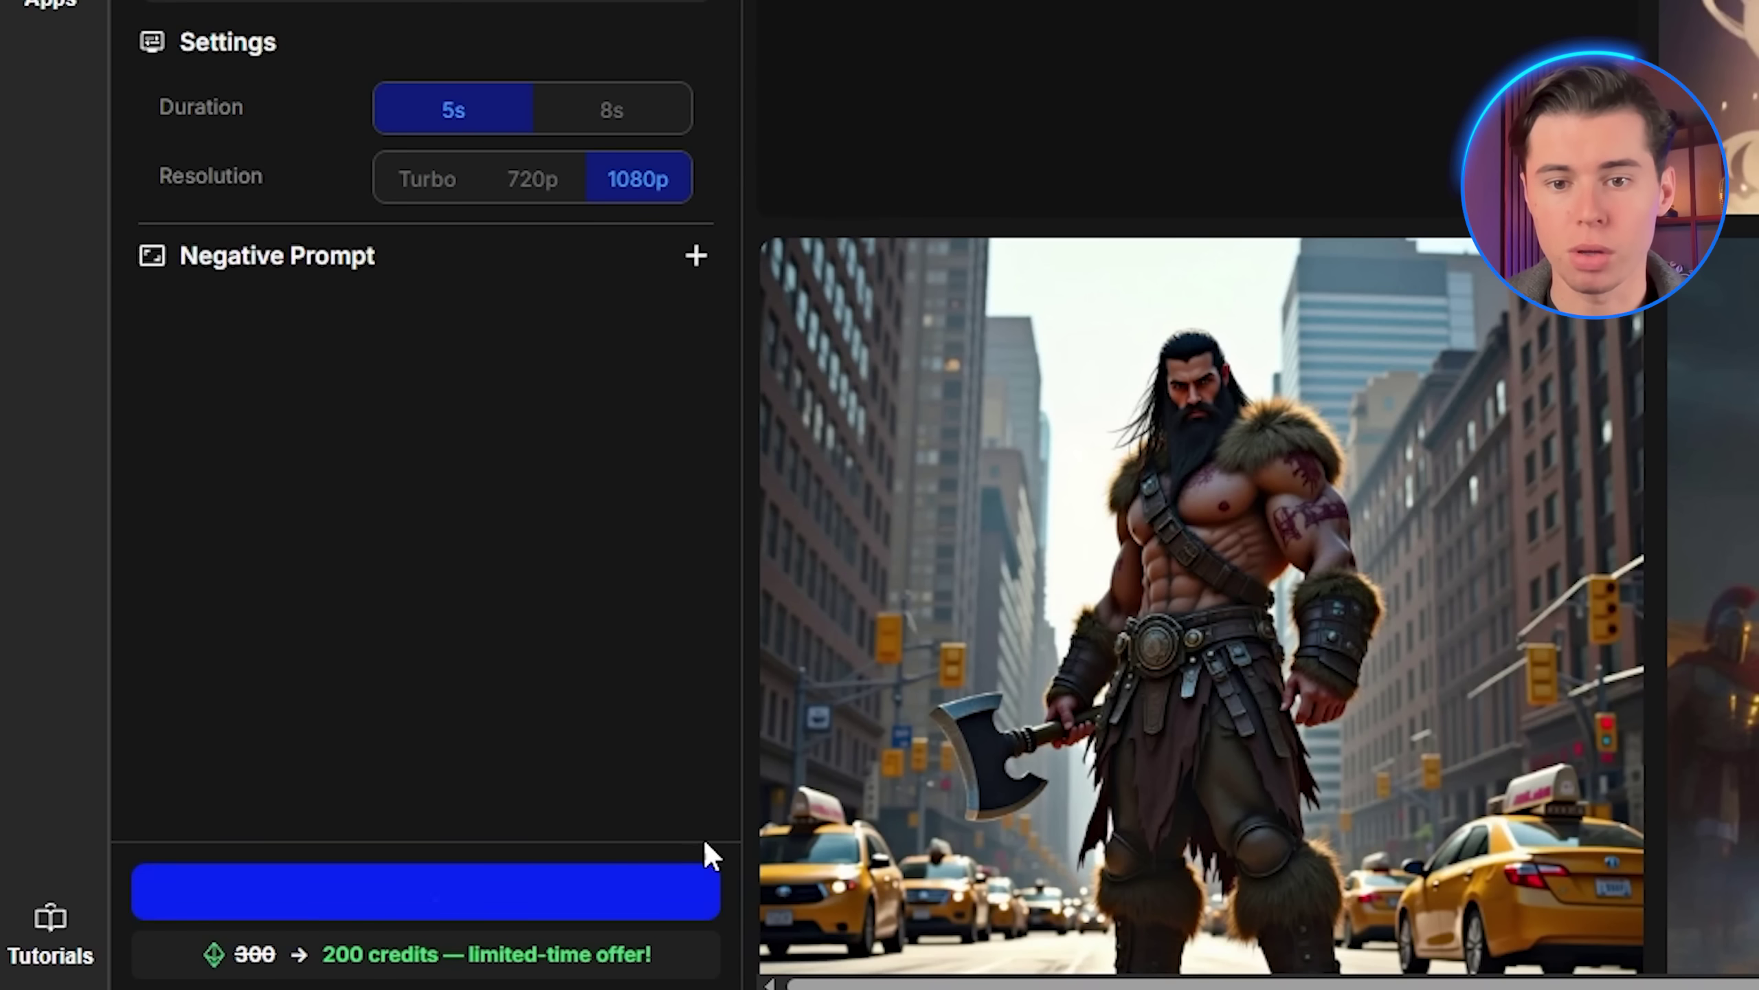
left_click(703, 888)
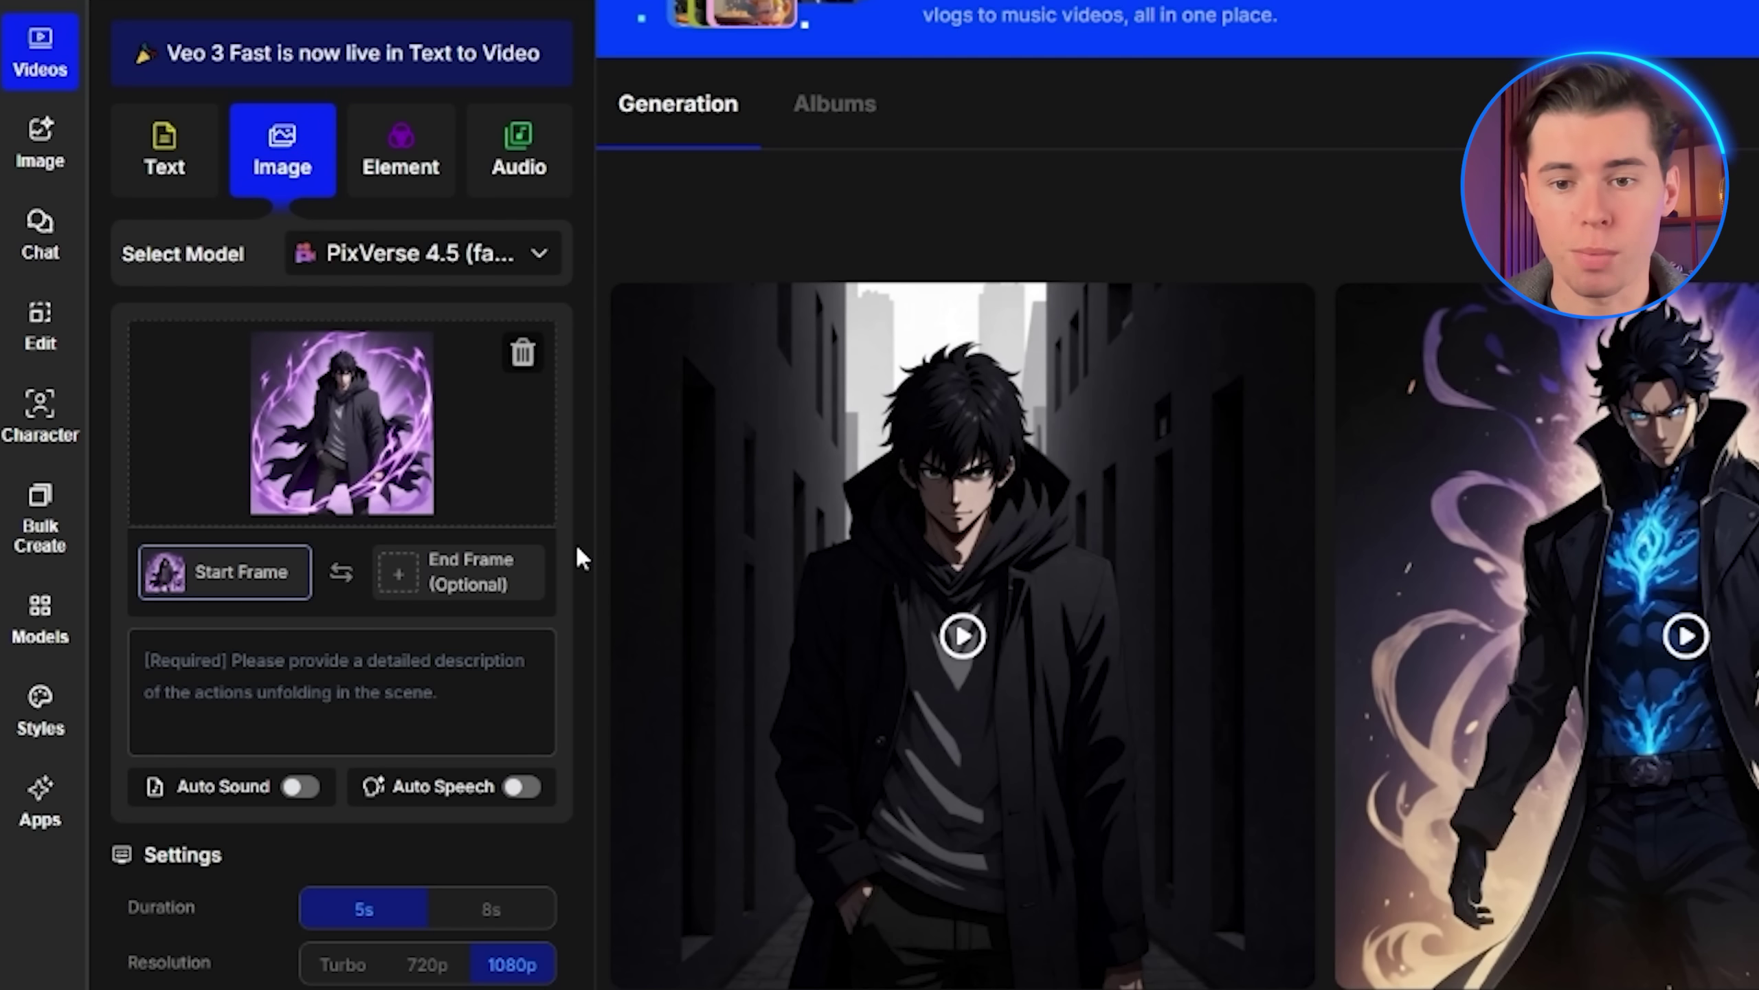
Create clips for swirling purple energy with a billowing coat and slow walking in a dungeon
left_click(413, 710)
type("Pu")
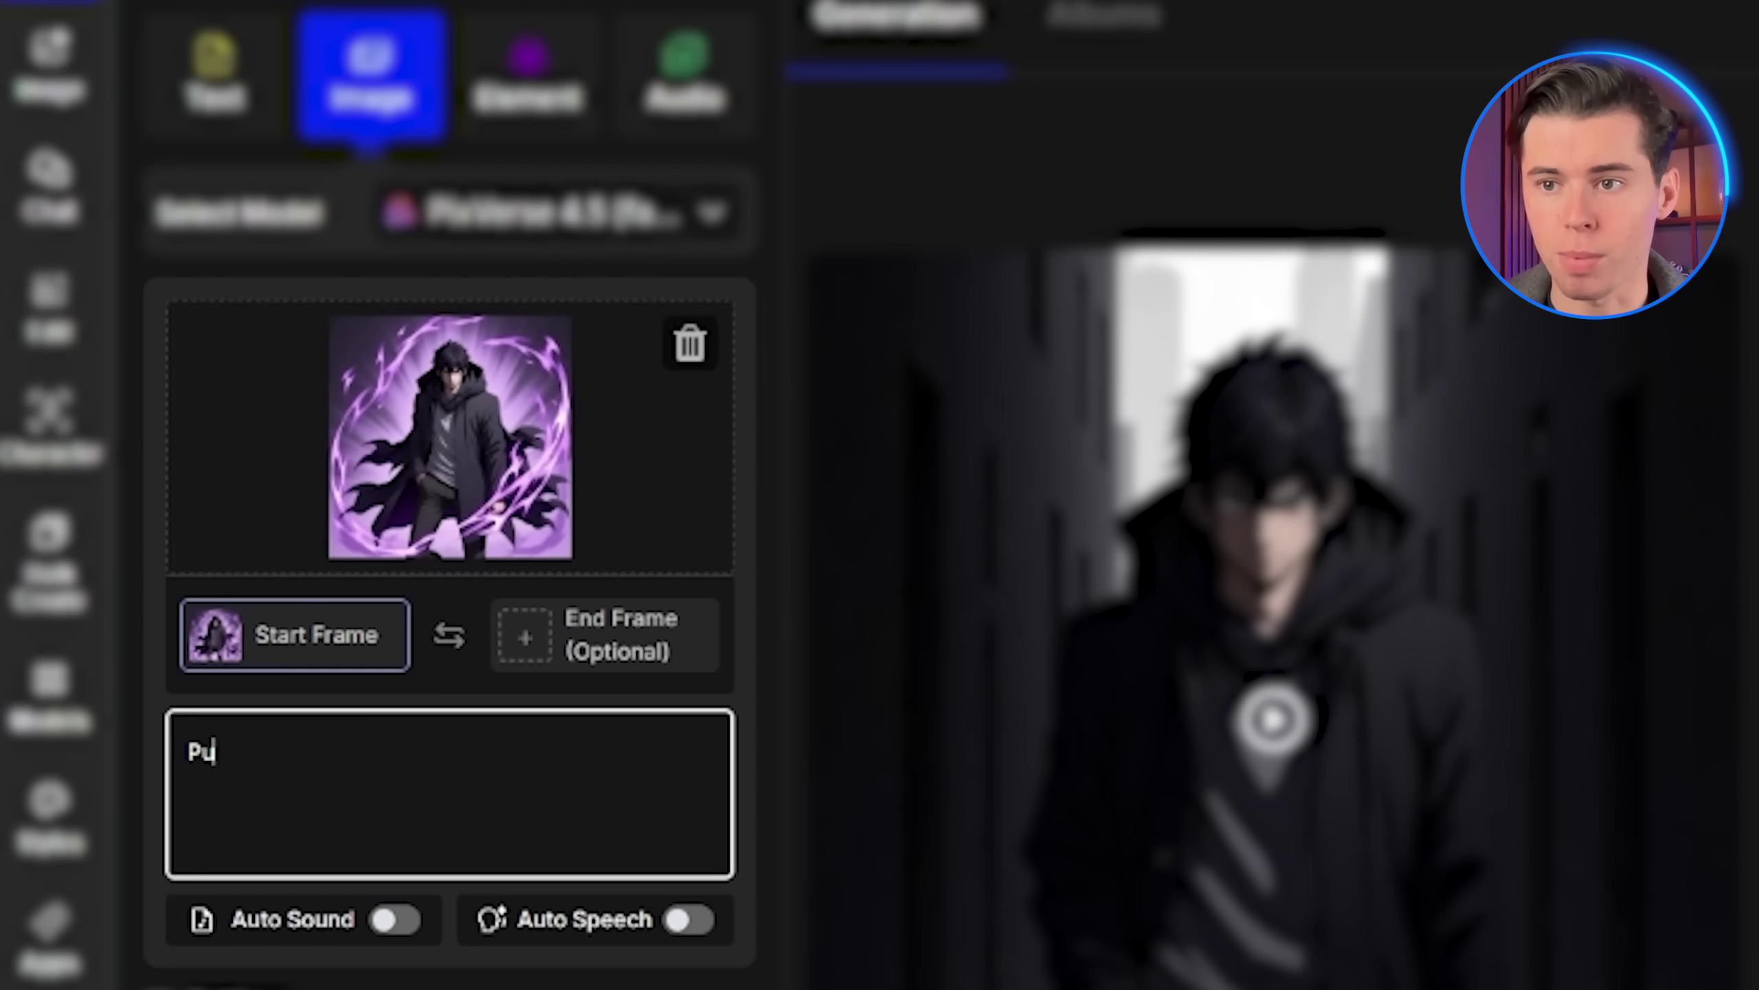
type("rple energy swirling and pulsing aroun")
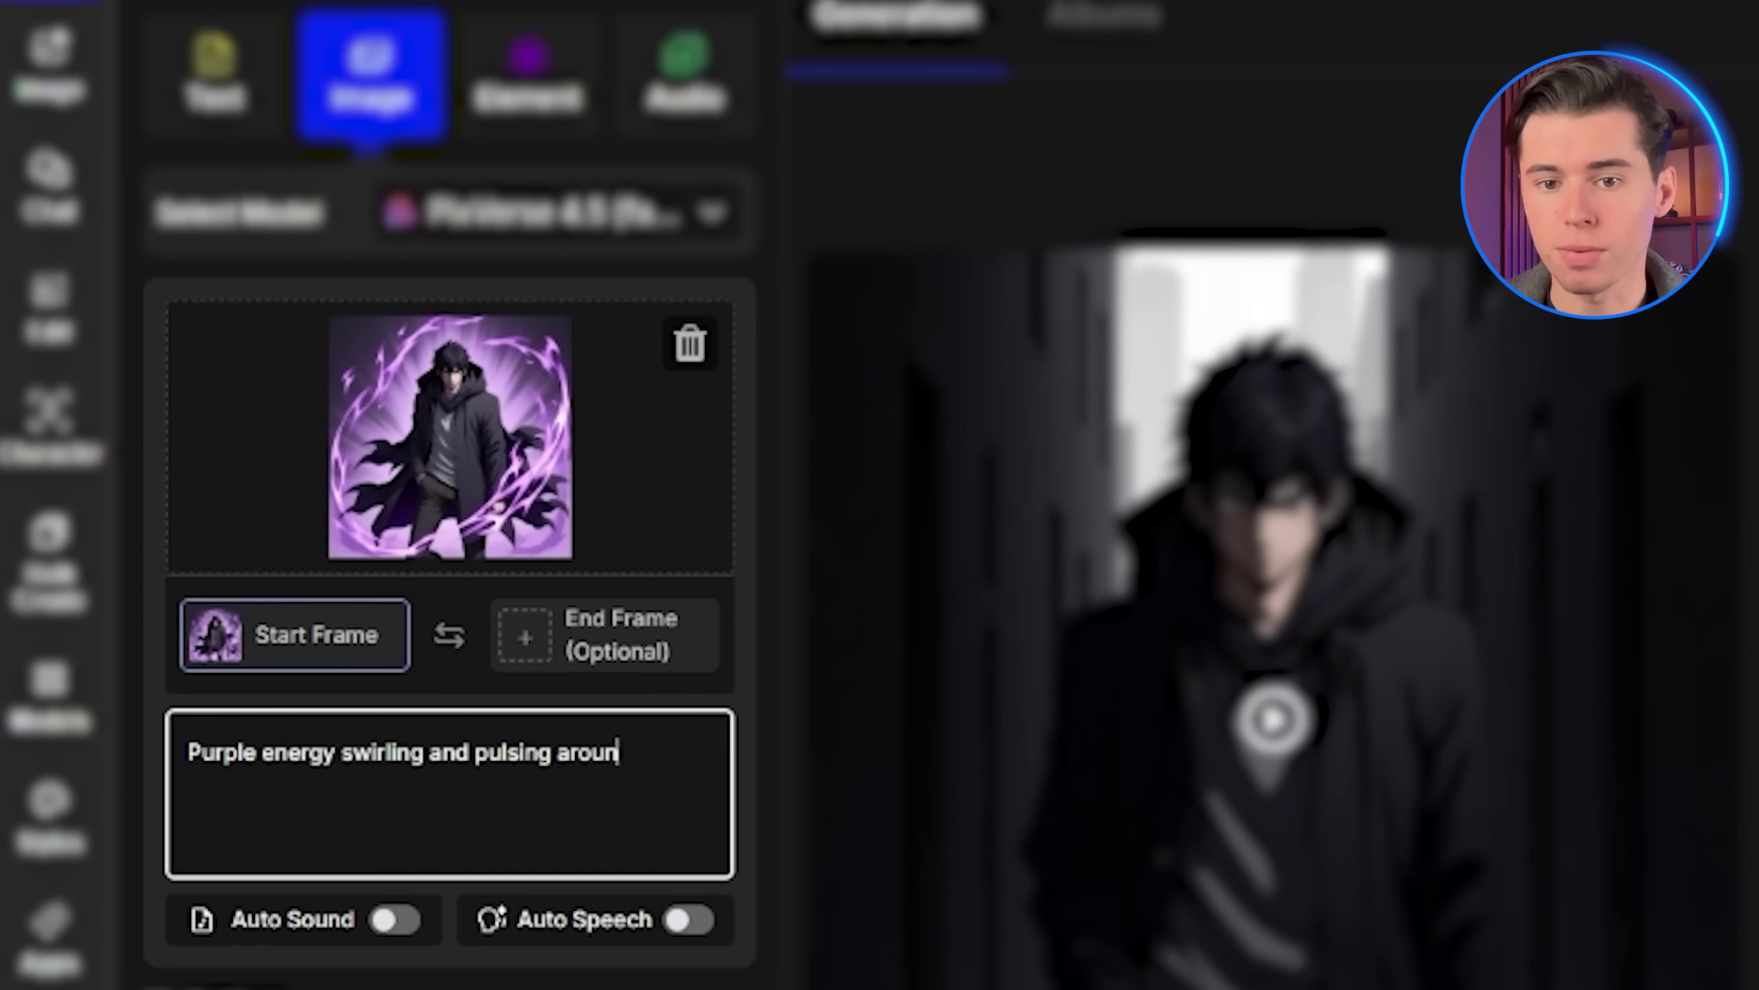
type("d the character, coat billowing dramatically, eyes glowing ")
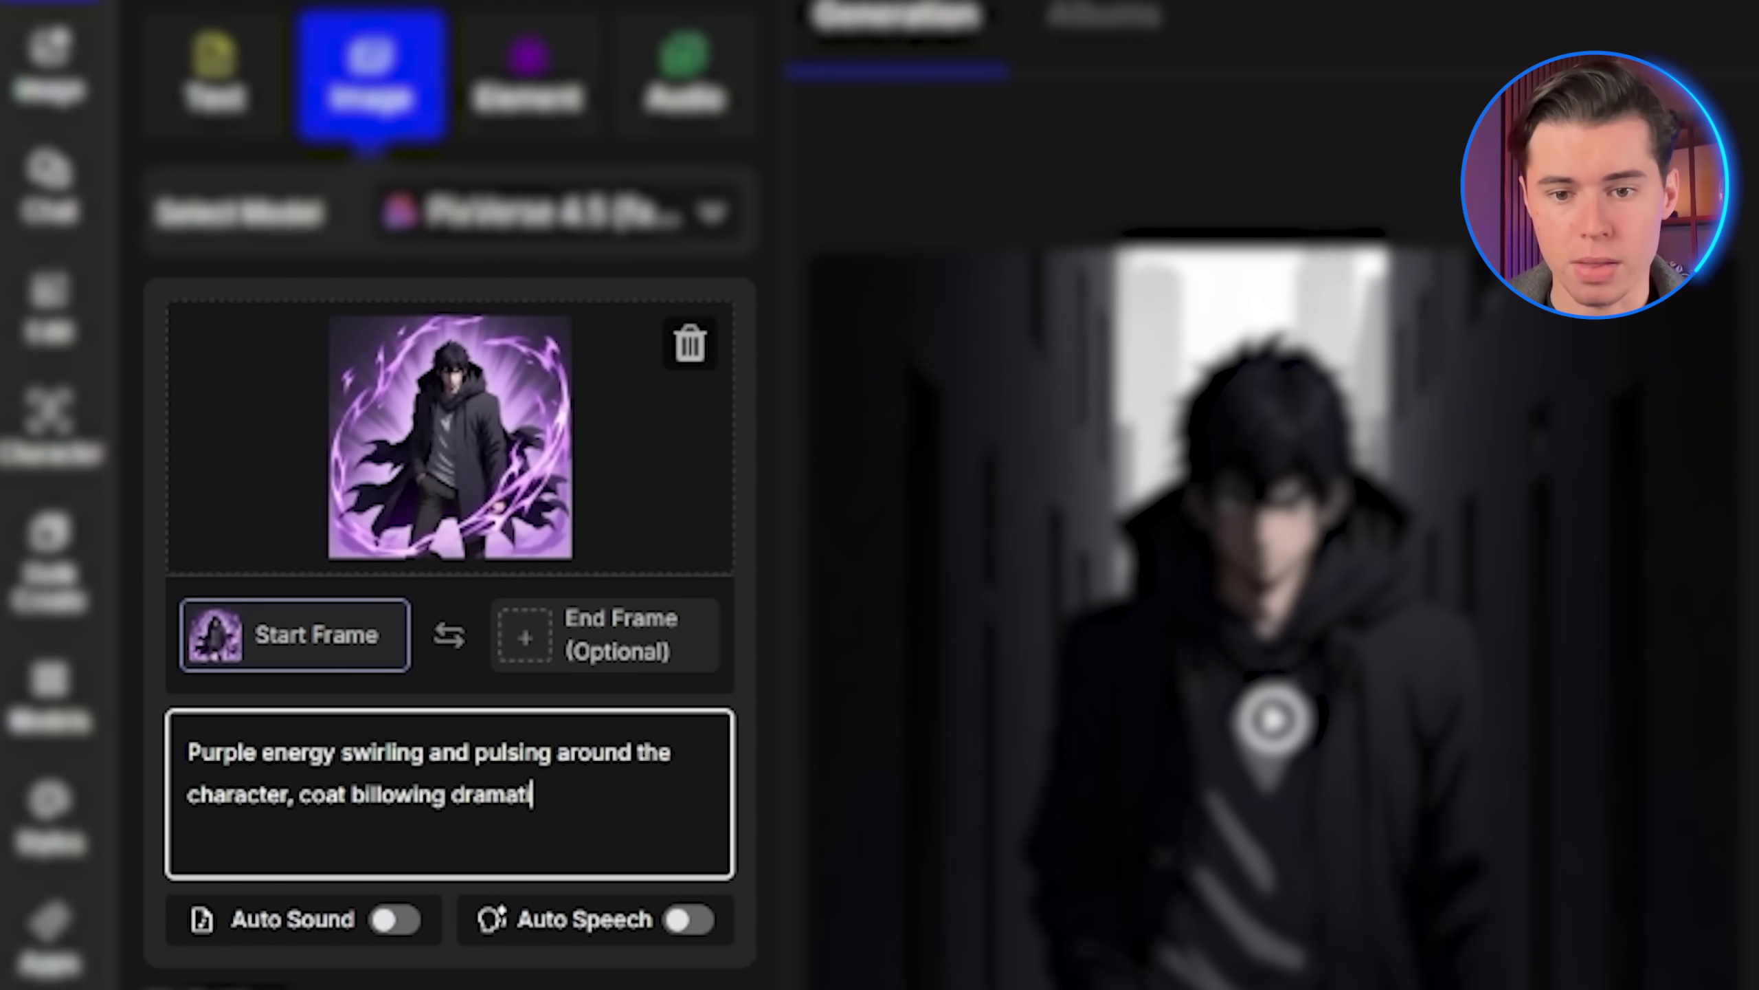
type("brighter, dynamic energy effe")
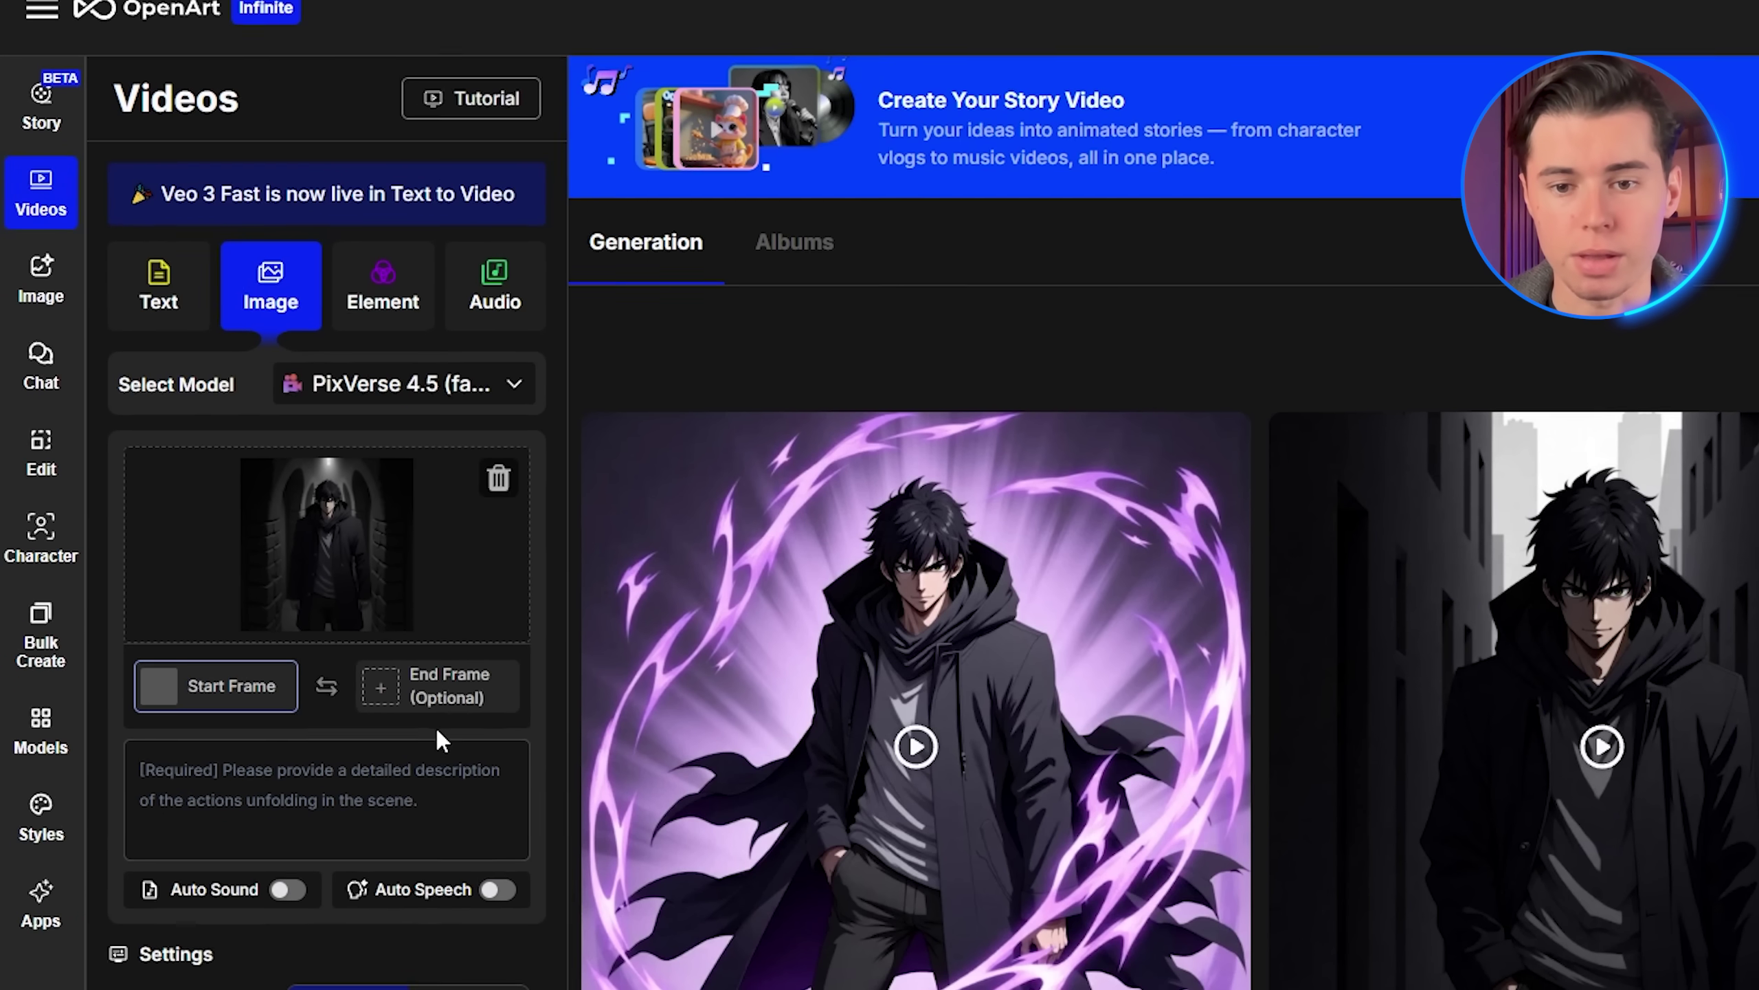
left_click(429, 769)
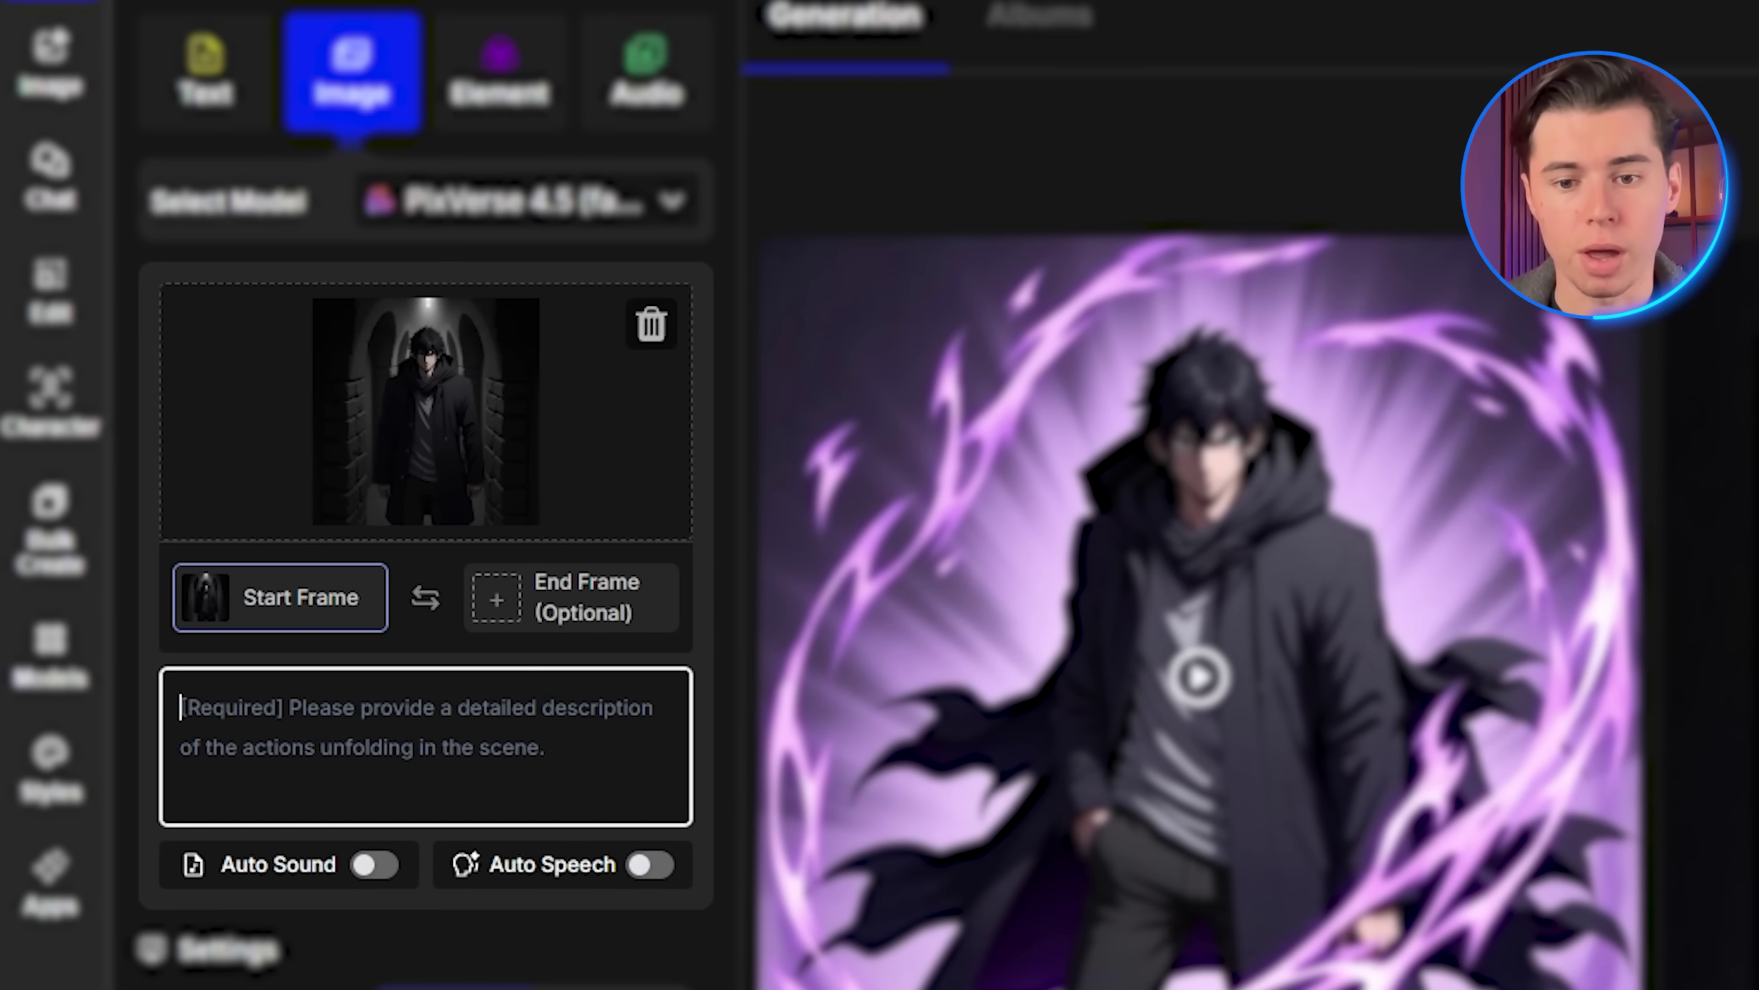
type("Character ")
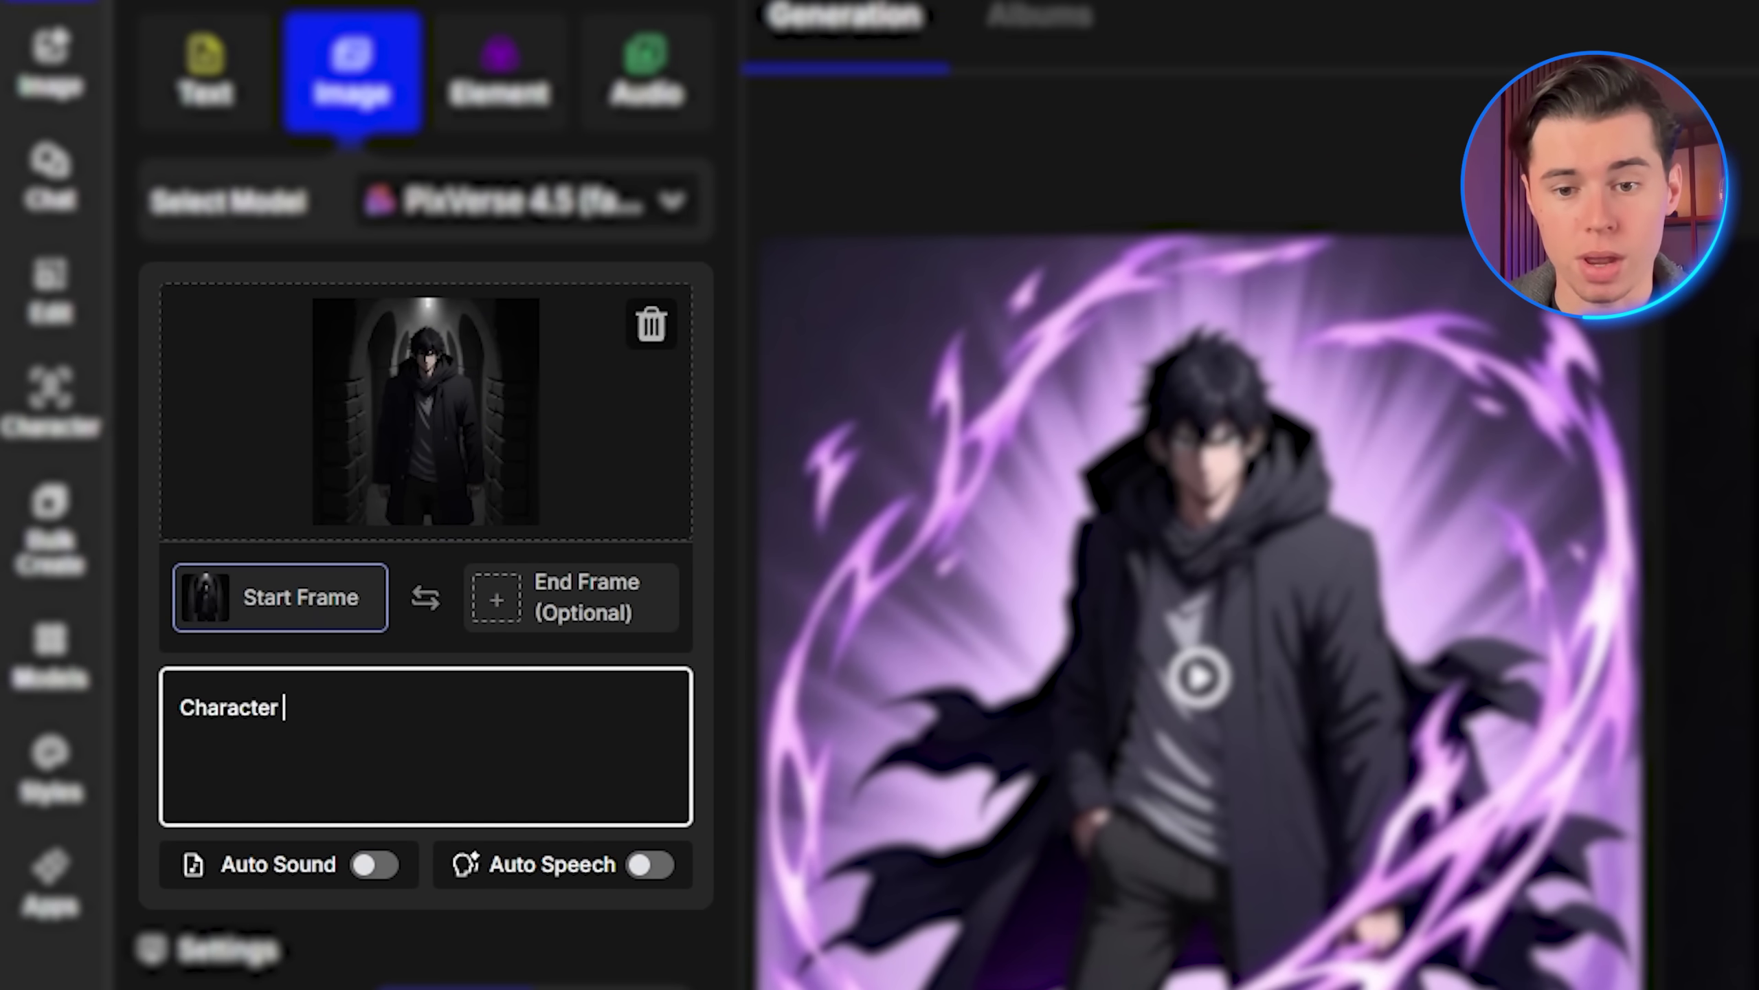
type("walking slowly forward, shadows dancing")
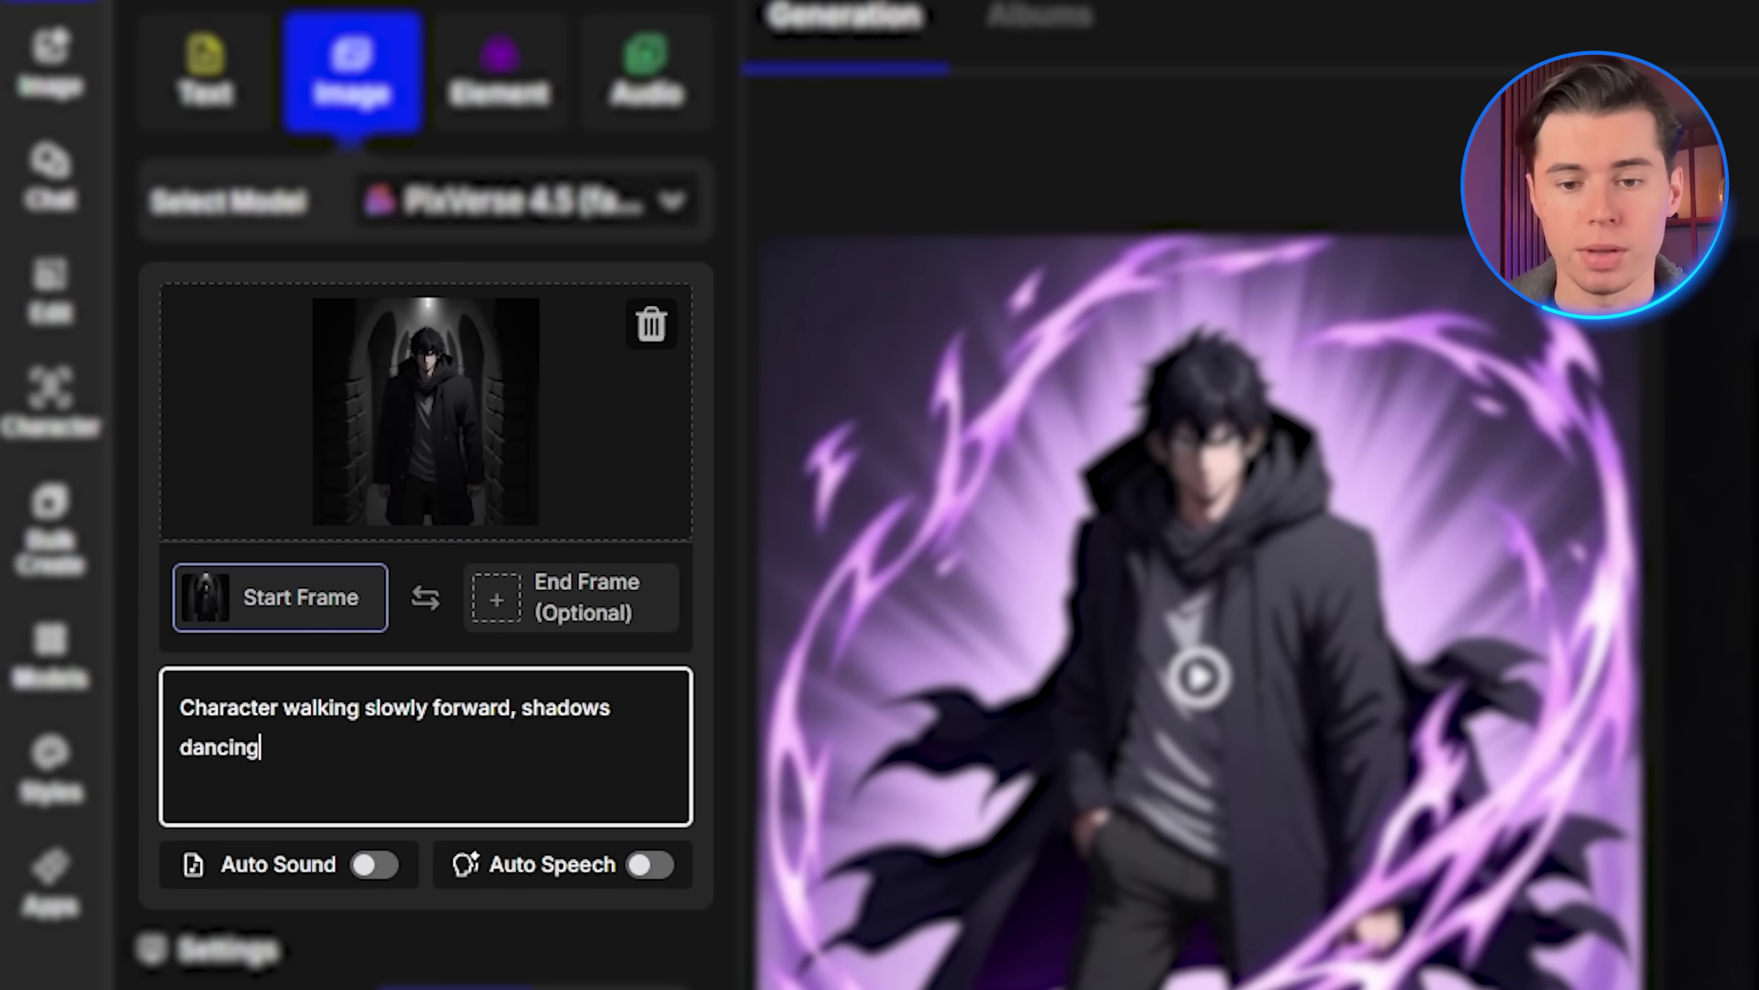
type(", mysterious dungeon atmosphere, coat")
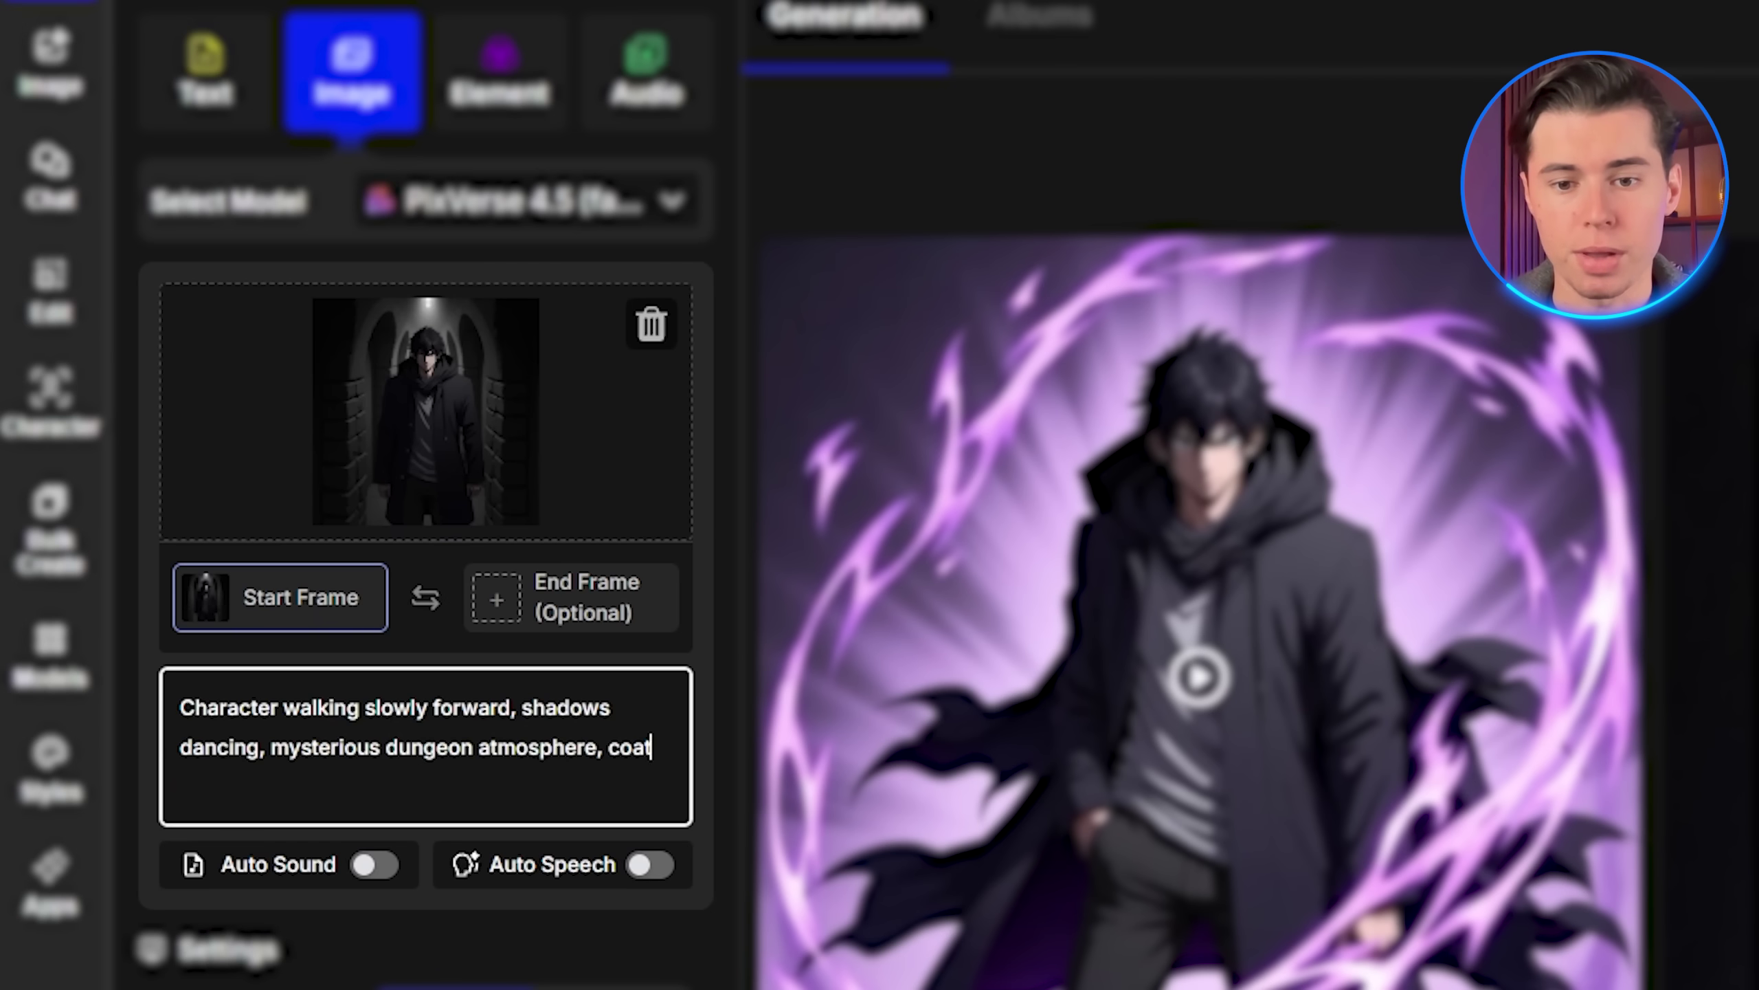
type(" moving with each step.")
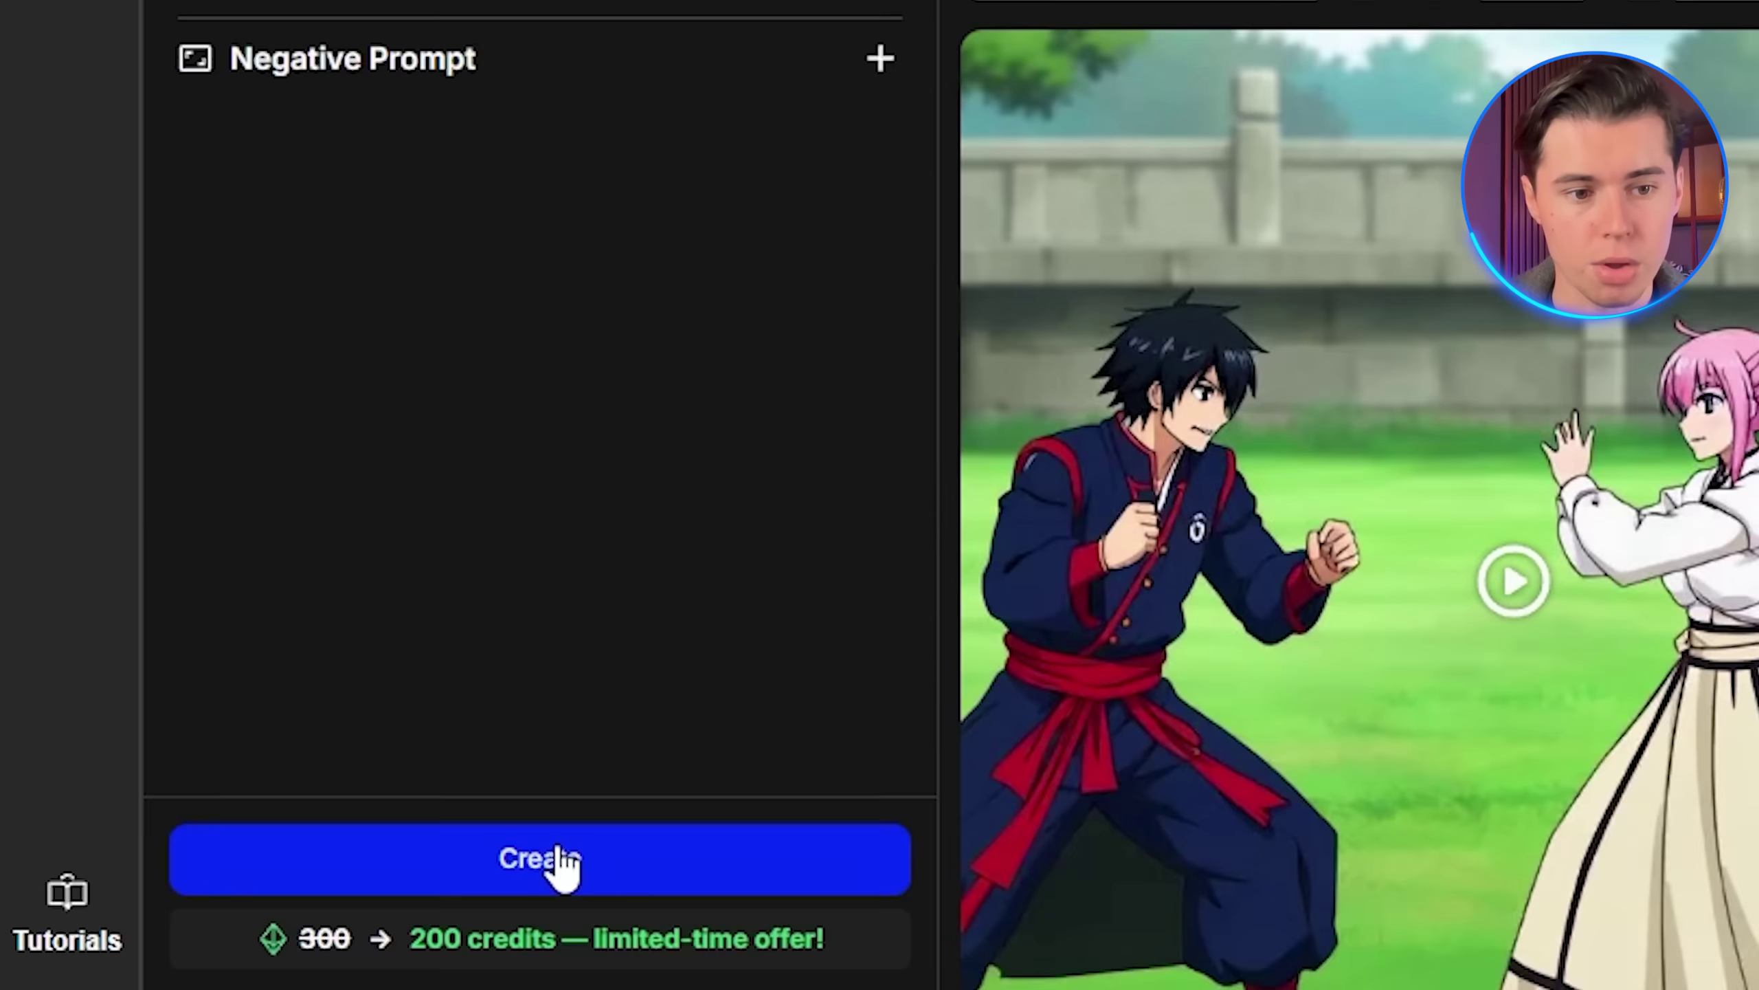
left_click(550, 860)
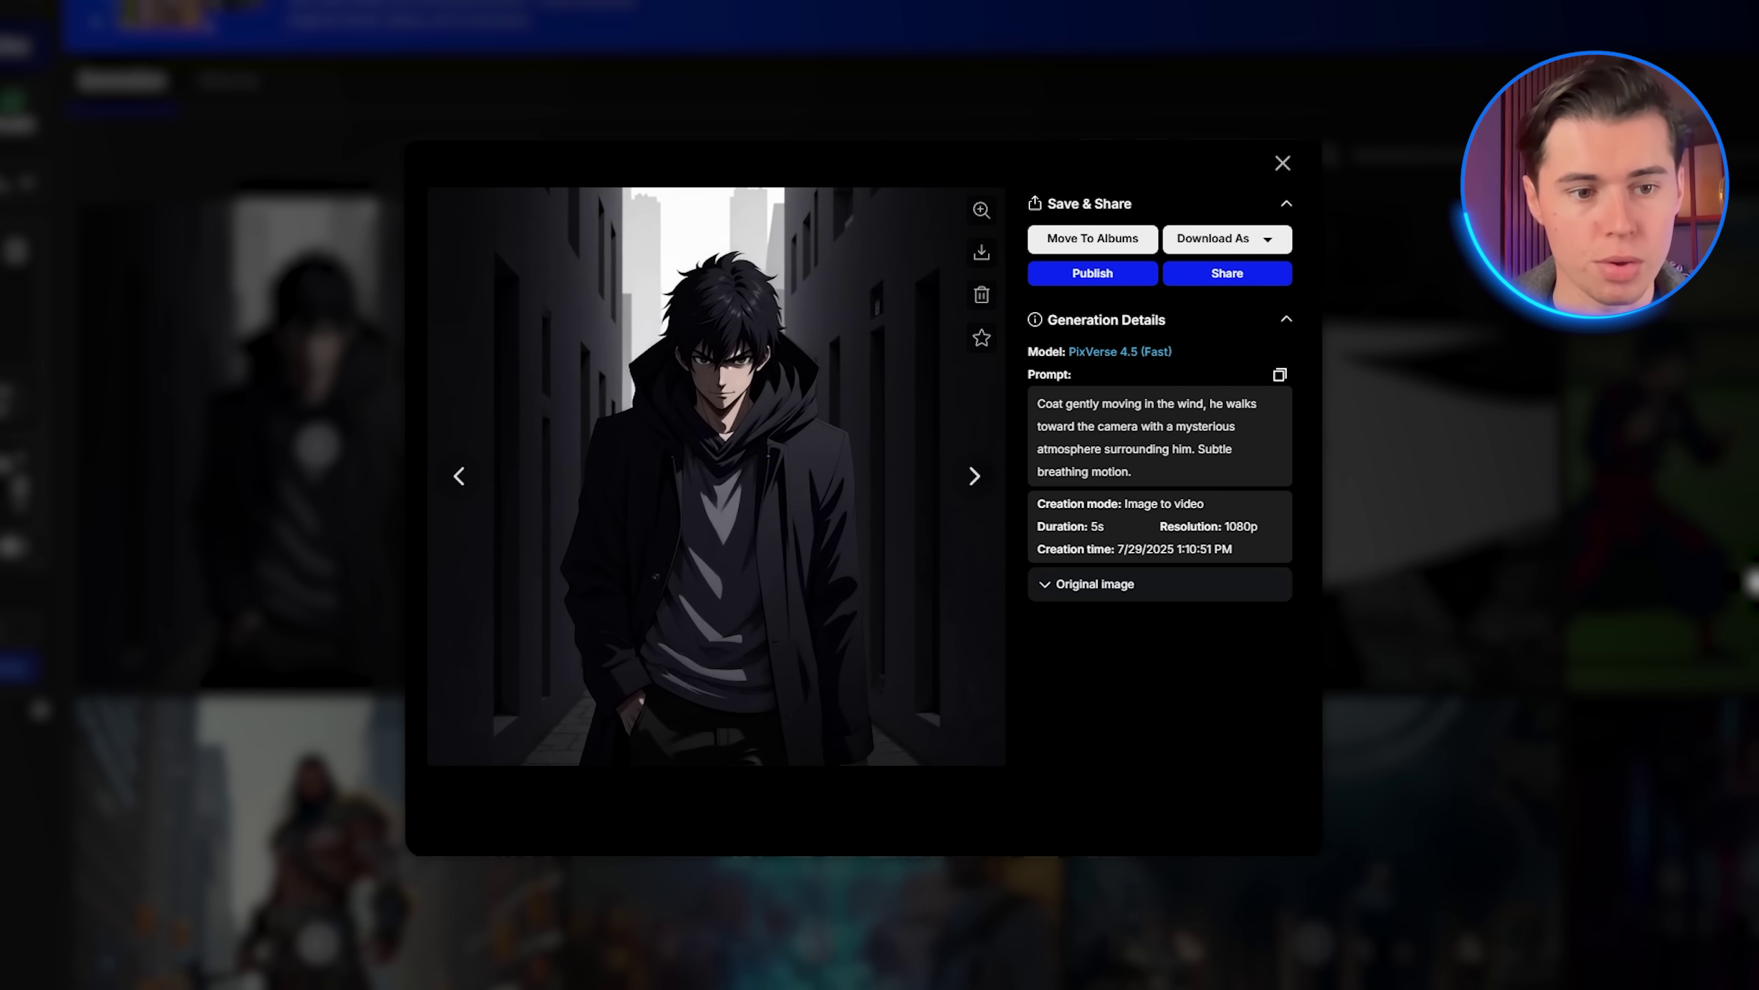